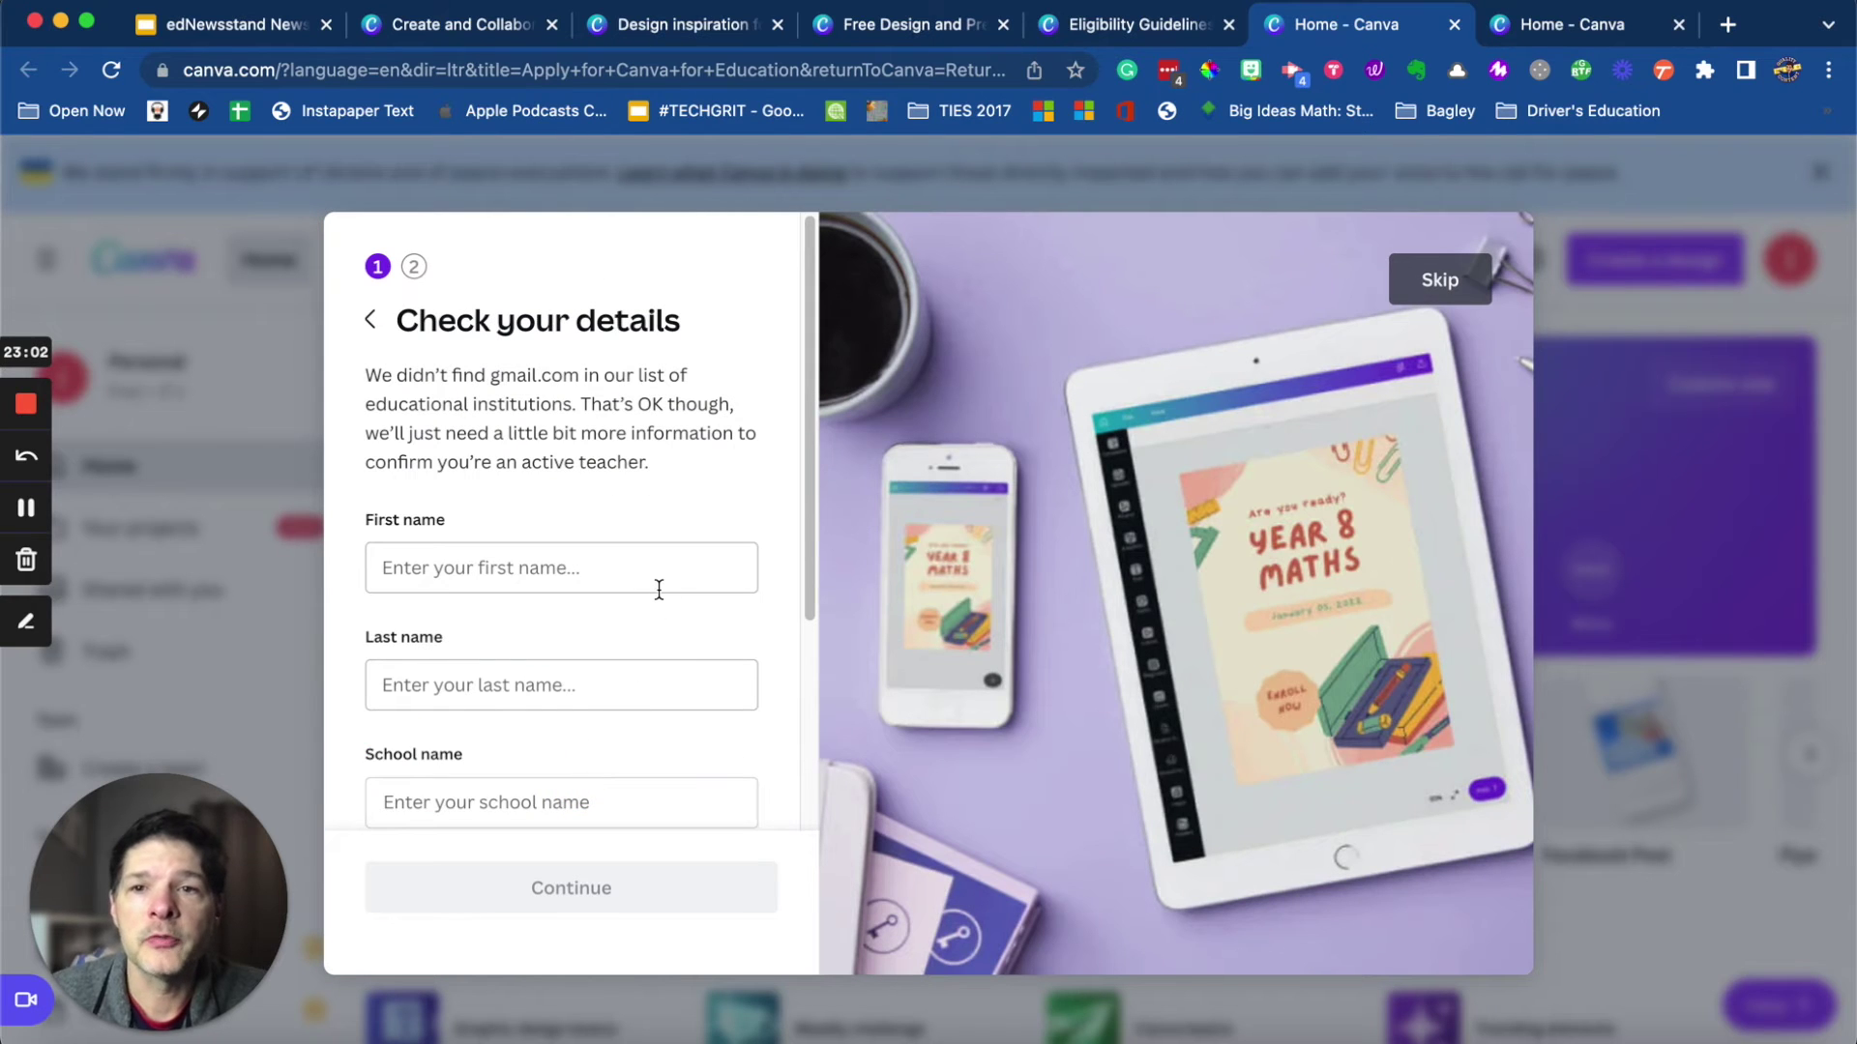
Review the personal and school details required on the Canva for Education teacher verification form
{"action": "scroll", "coordinate": [655, 590], "scroll_direction": "down", "scroll_amount": 5}
{"action": "scroll", "coordinate": [657, 598], "scroll_direction": "down", "scroll_amount": 2}
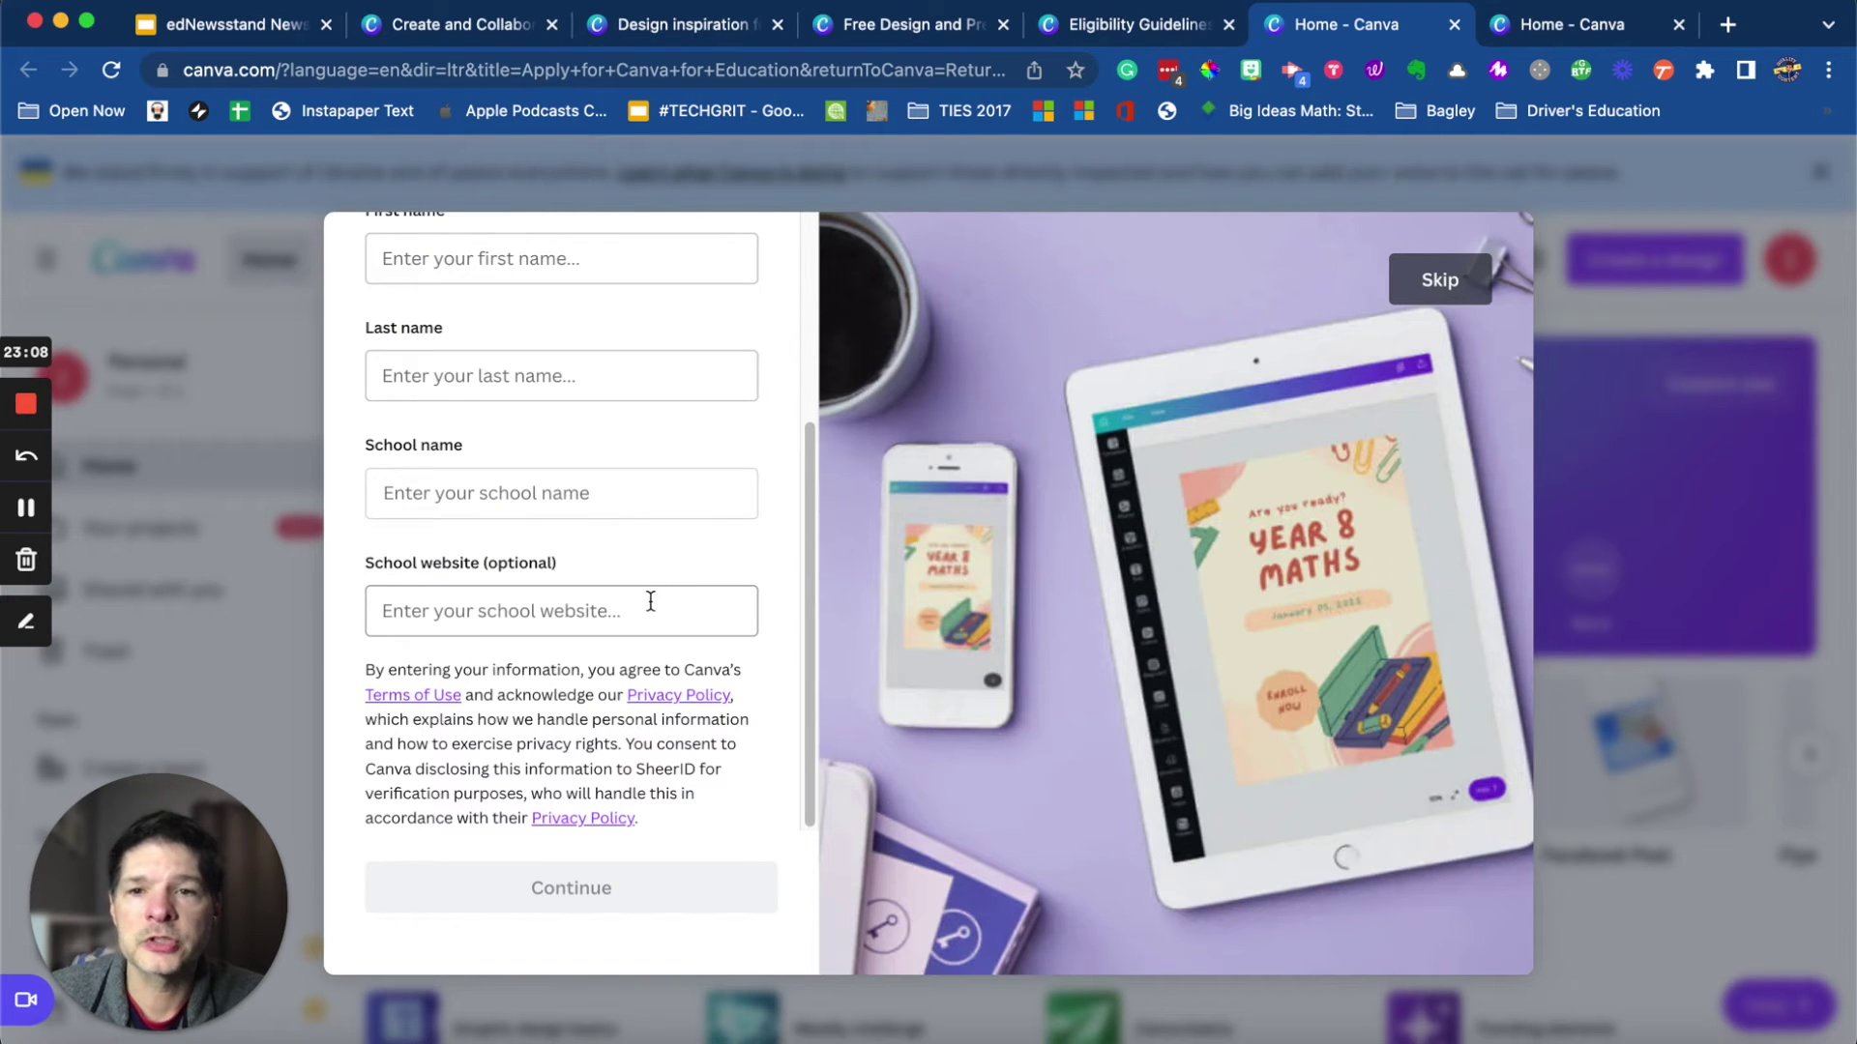
{"action": "scroll", "coordinate": [654, 602], "scroll_direction": "up", "scroll_amount": 7}
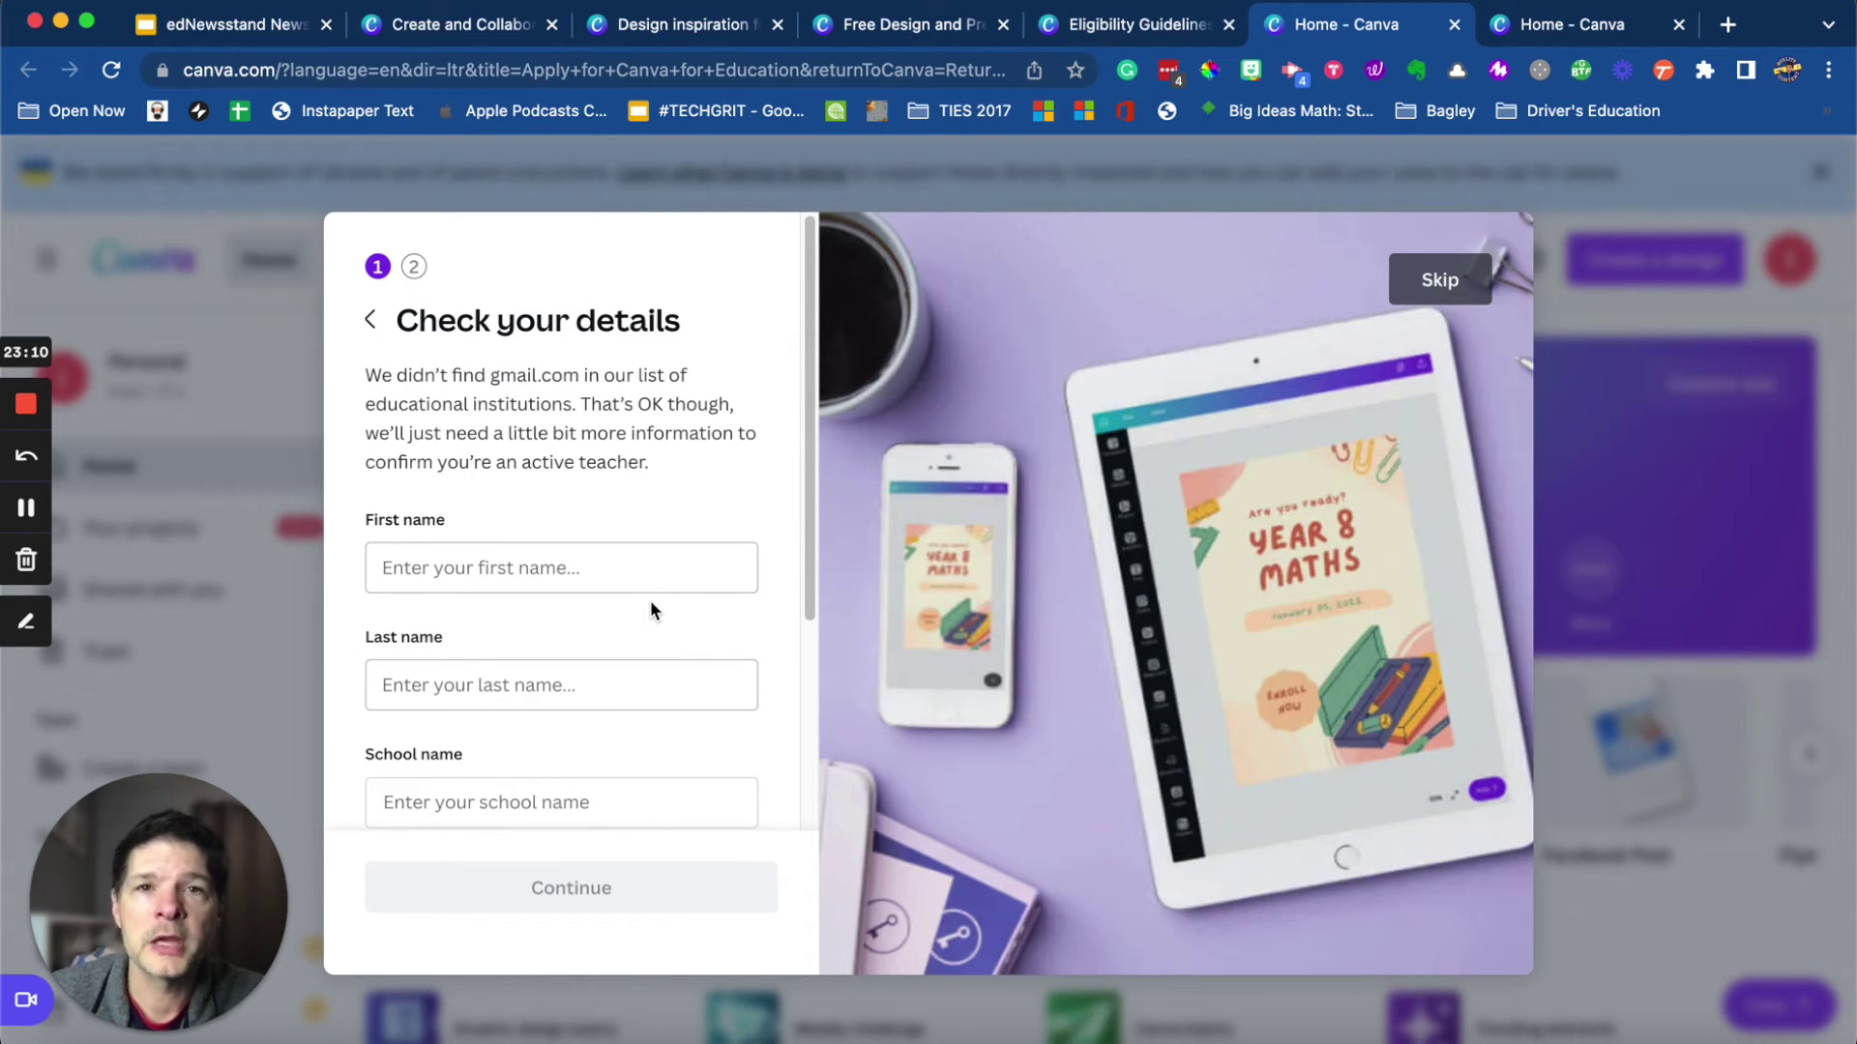
{"action": "scroll", "coordinate": [650, 610], "scroll_direction": "down", "scroll_amount": 4}
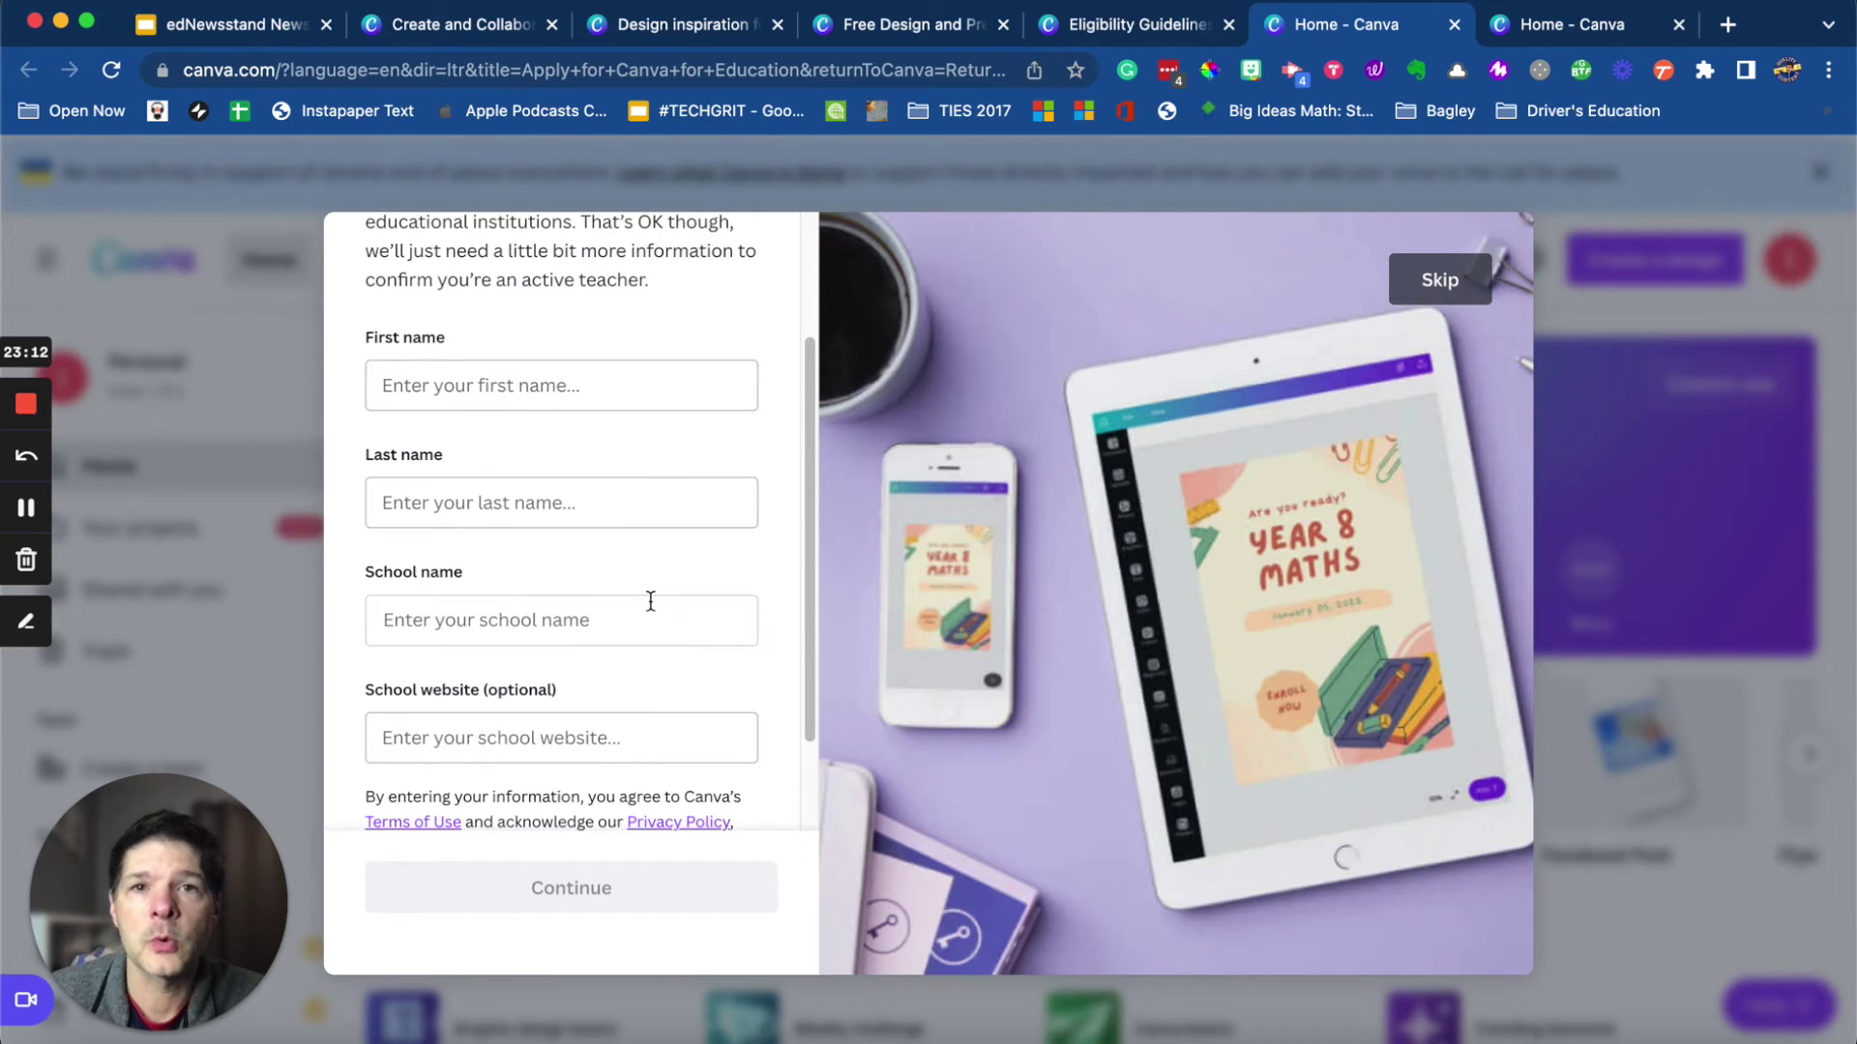
{"action": "scroll", "coordinate": [650, 601], "scroll_direction": "down", "scroll_amount": 3}
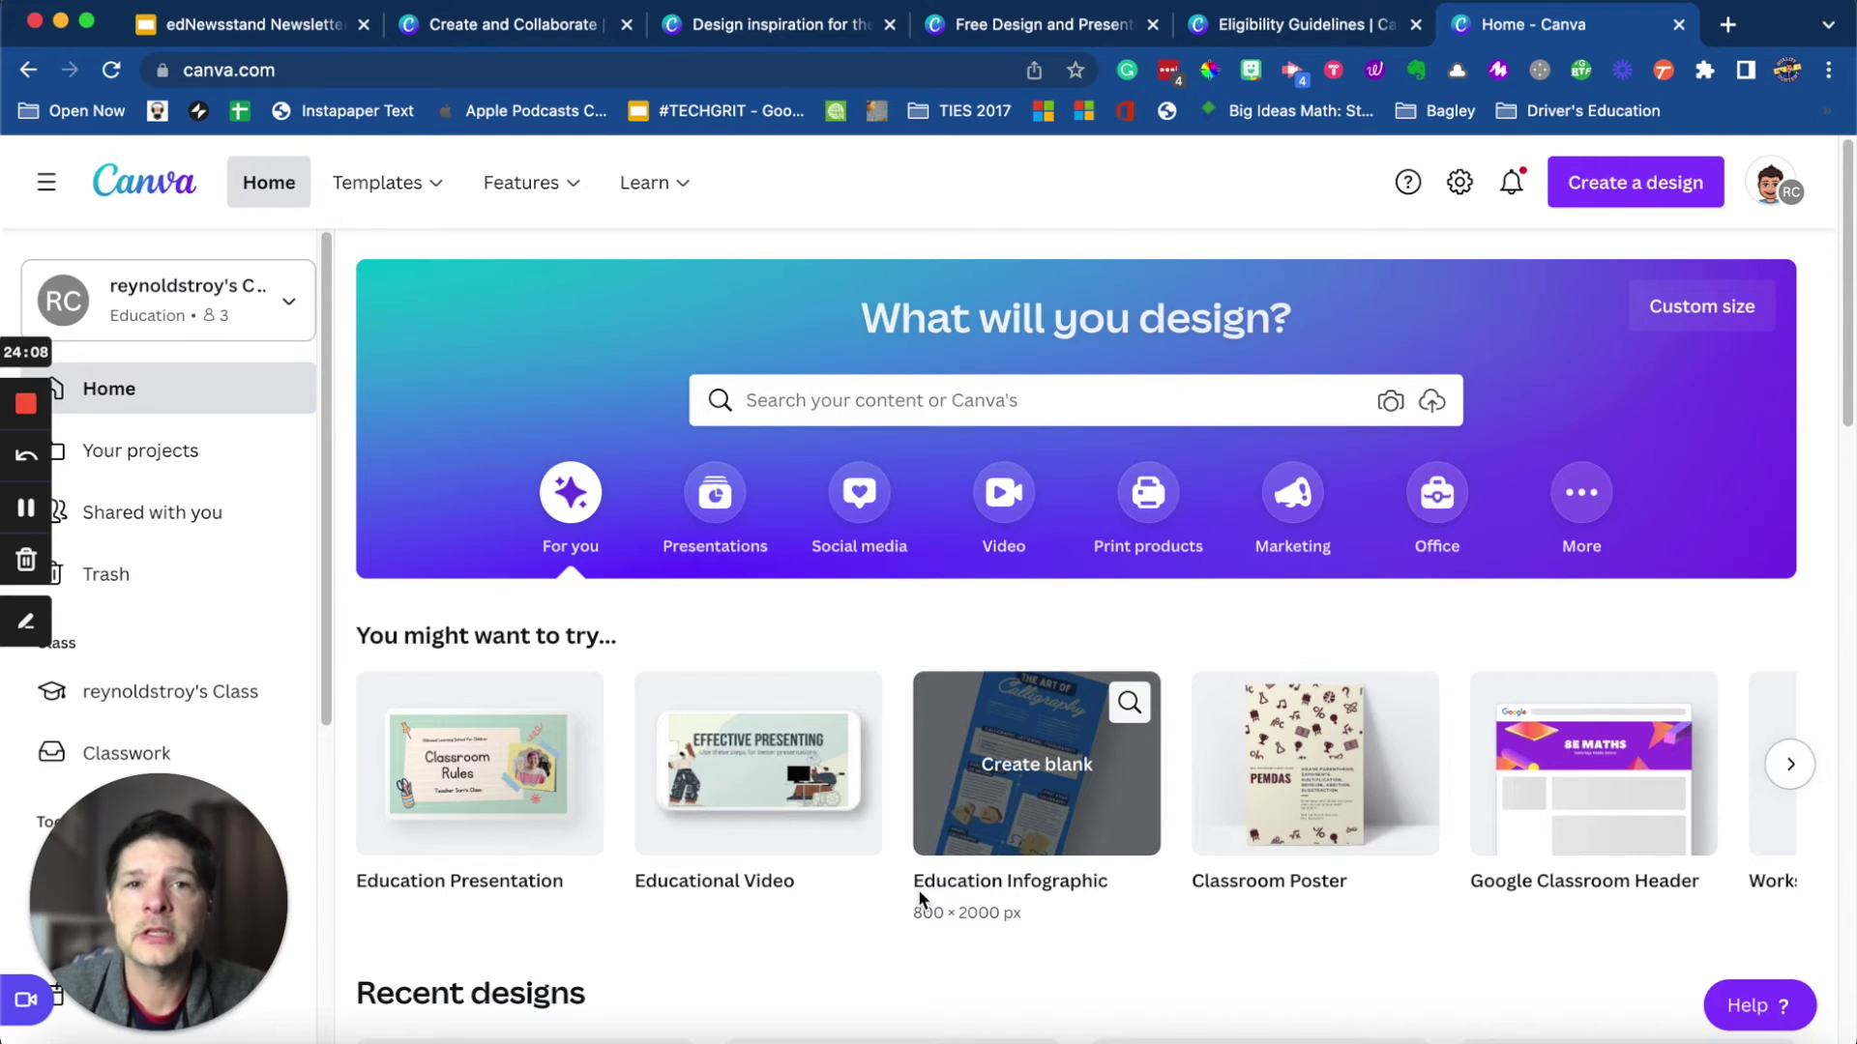
Open the current class page, then switch the account to the ednewsstand's Class education team
{"action": "left_click", "coordinate": [181, 696]}
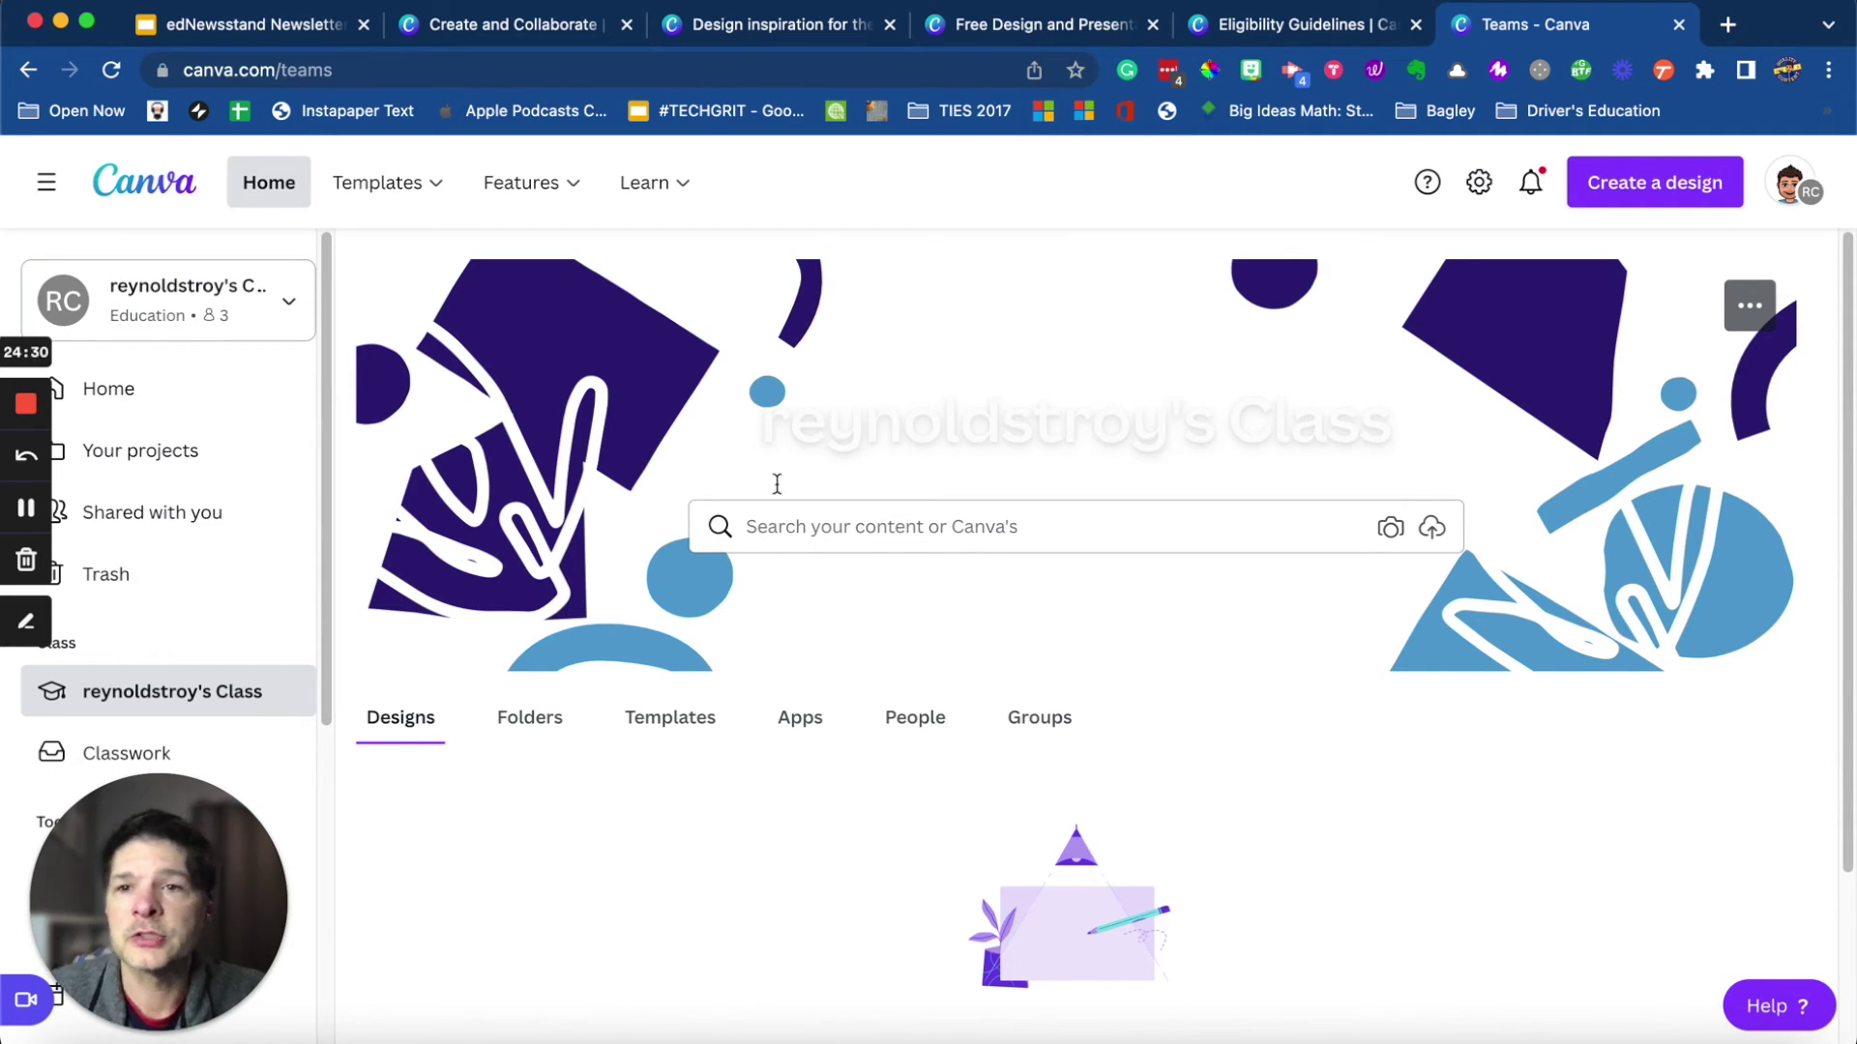
{"action": "left_click", "coordinate": [288, 308]}
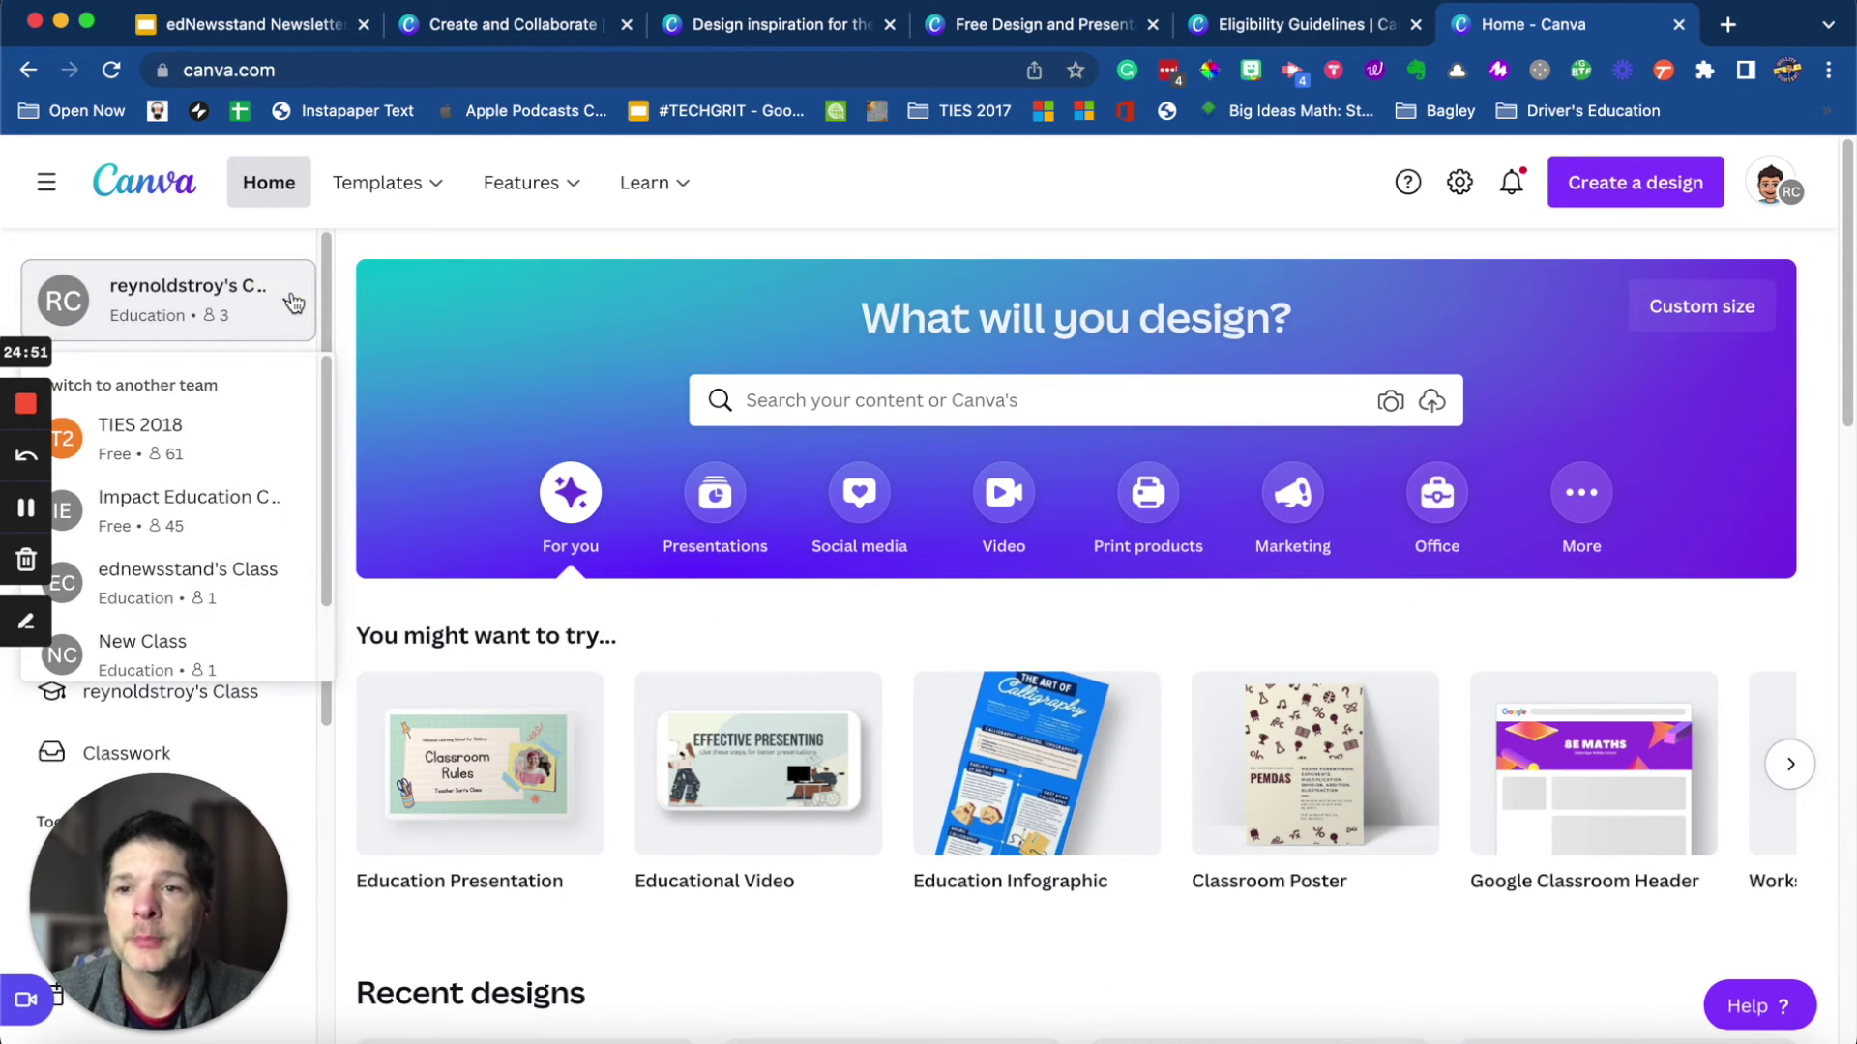
{"action": "scroll", "coordinate": [237, 486], "scroll_direction": "down", "scroll_amount": 1}
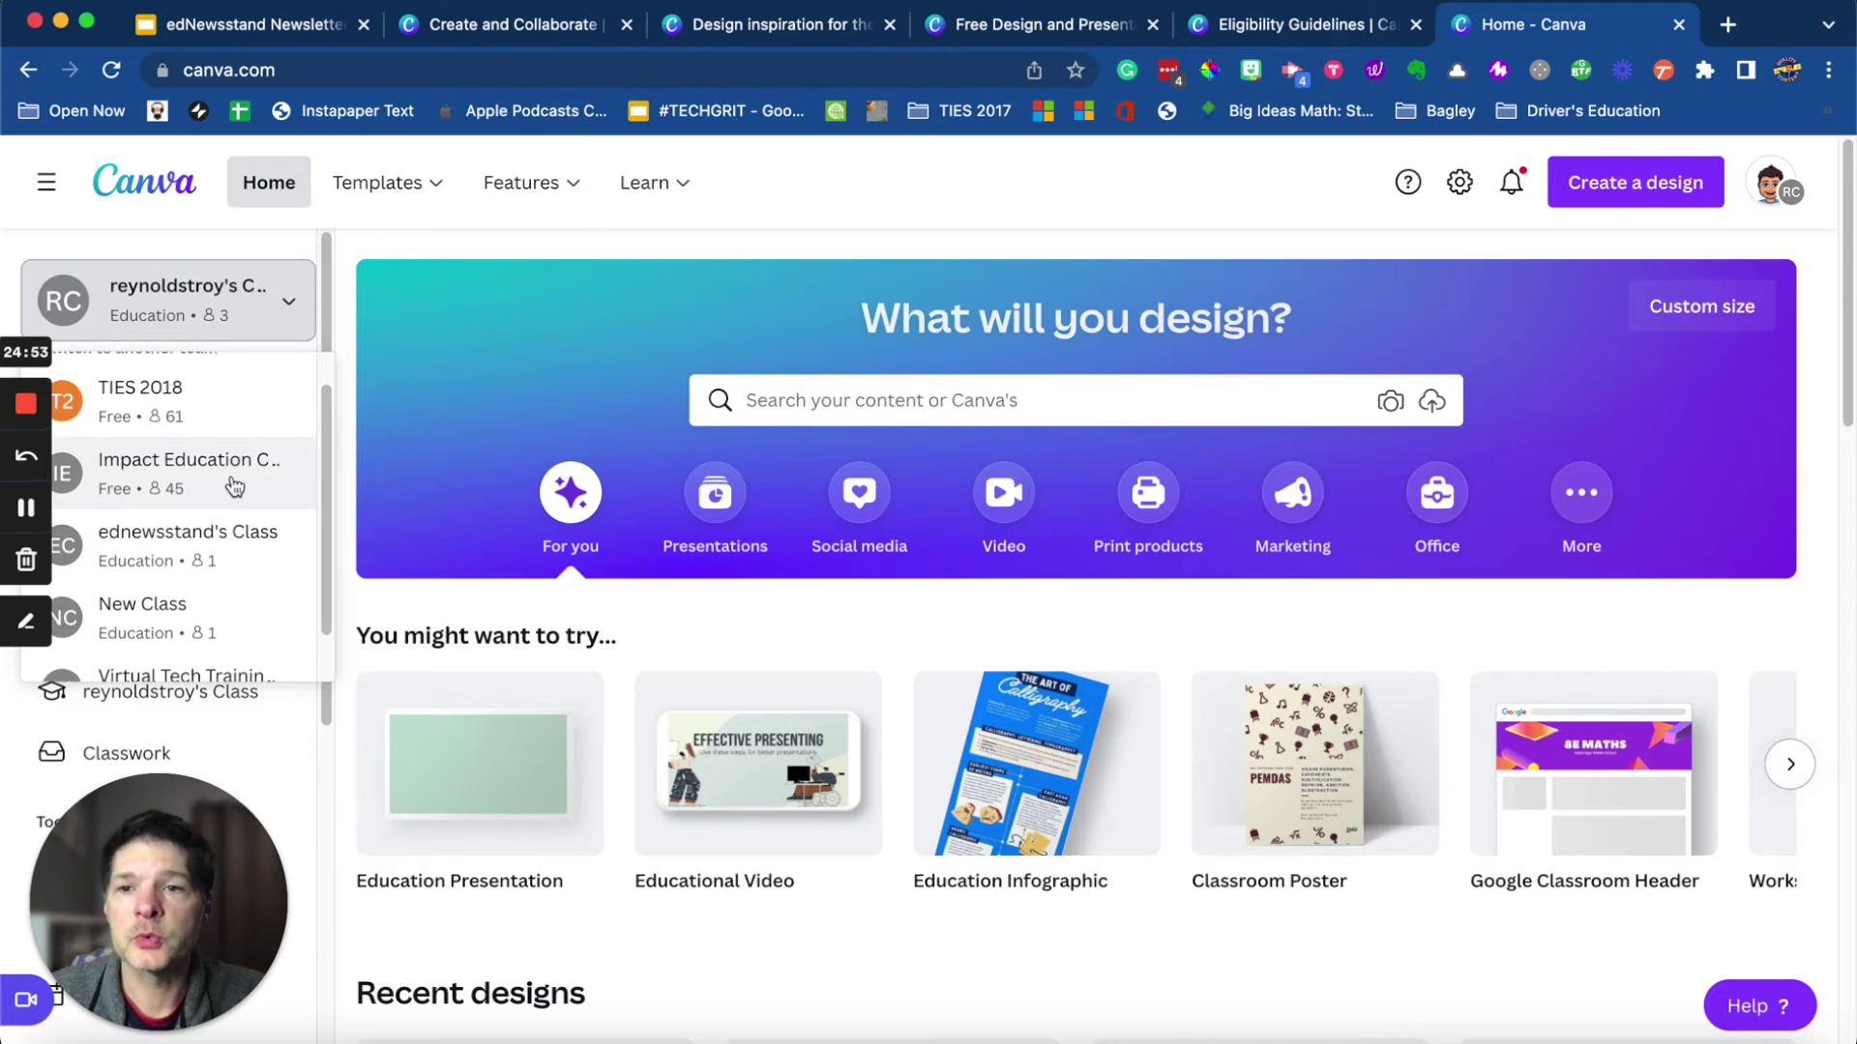
{"action": "scroll", "coordinate": [235, 487], "scroll_direction": "down", "scroll_amount": 1}
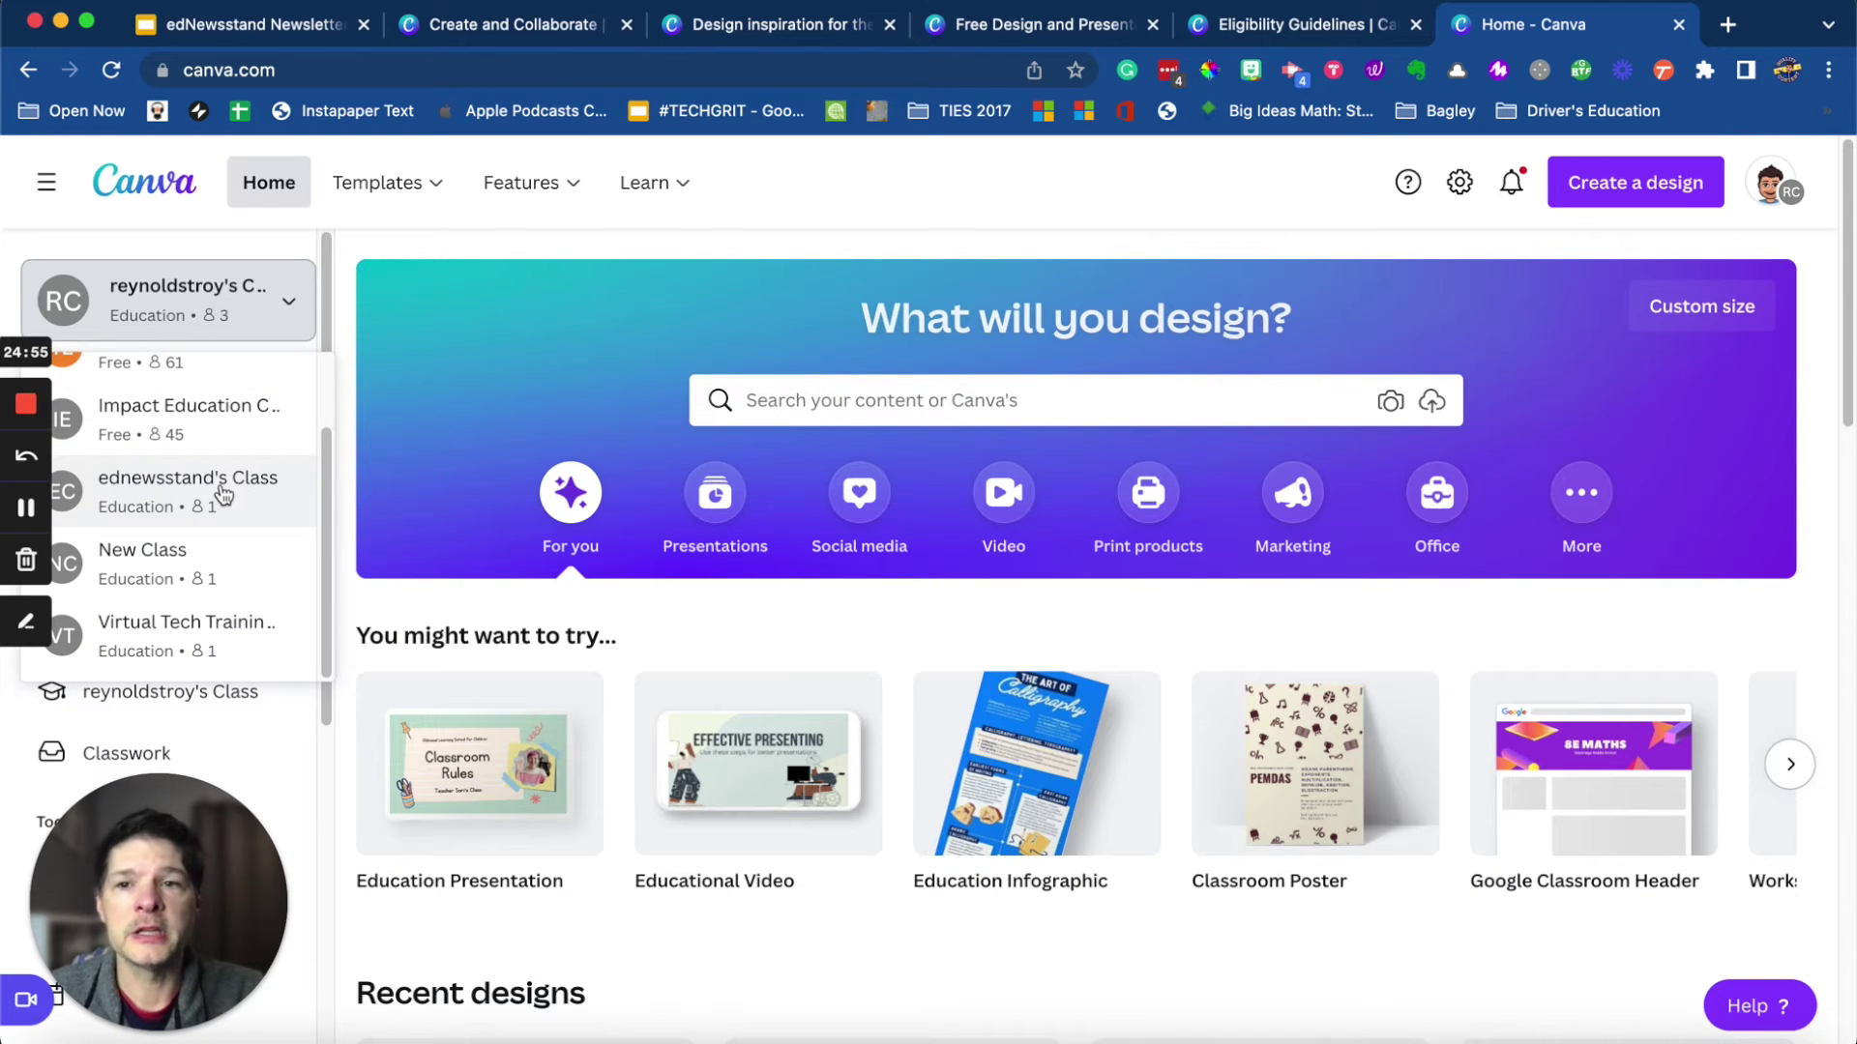
{"action": "left_click", "coordinate": [191, 510]}
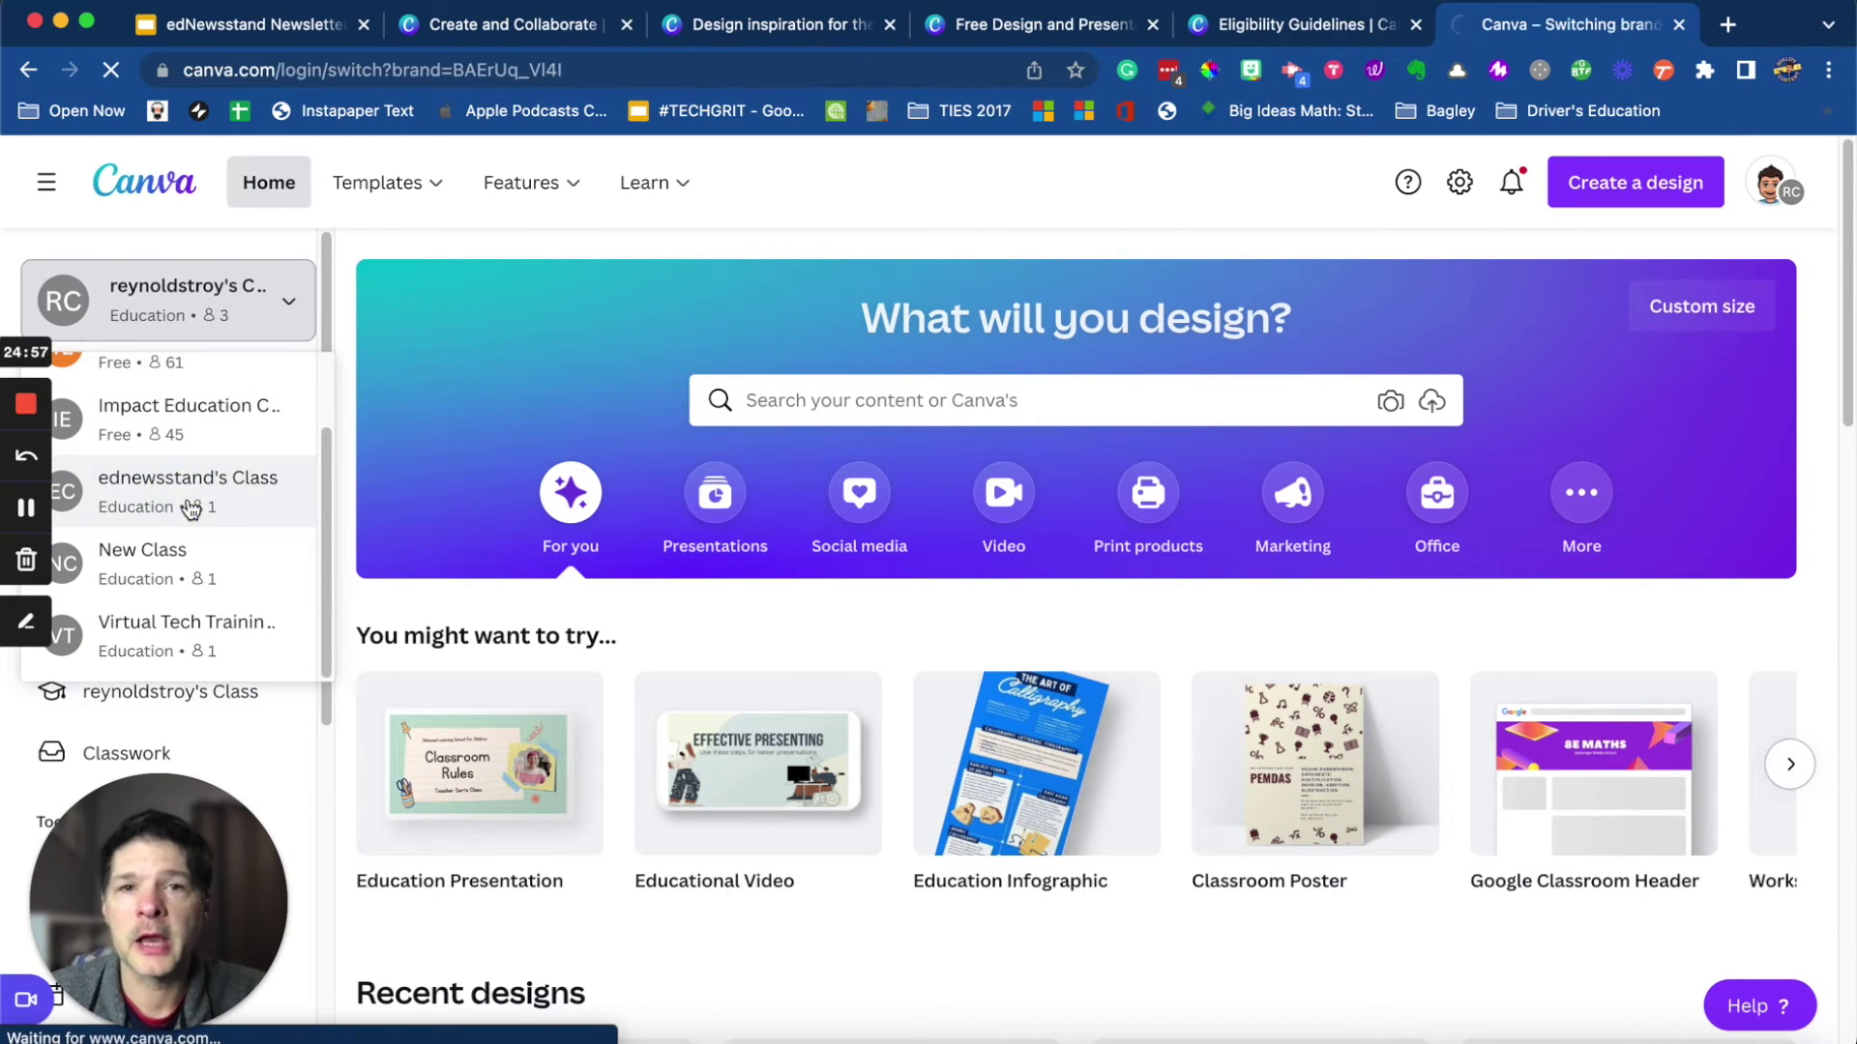
Open the ednewsstand's Class page and bring up its People section with the options for inviting class members
{"action": "scroll", "coordinate": [563, 783], "scroll_direction": "down", "scroll_amount": 1}
{"action": "scroll", "coordinate": [564, 783], "scroll_direction": "down", "scroll_amount": 3}
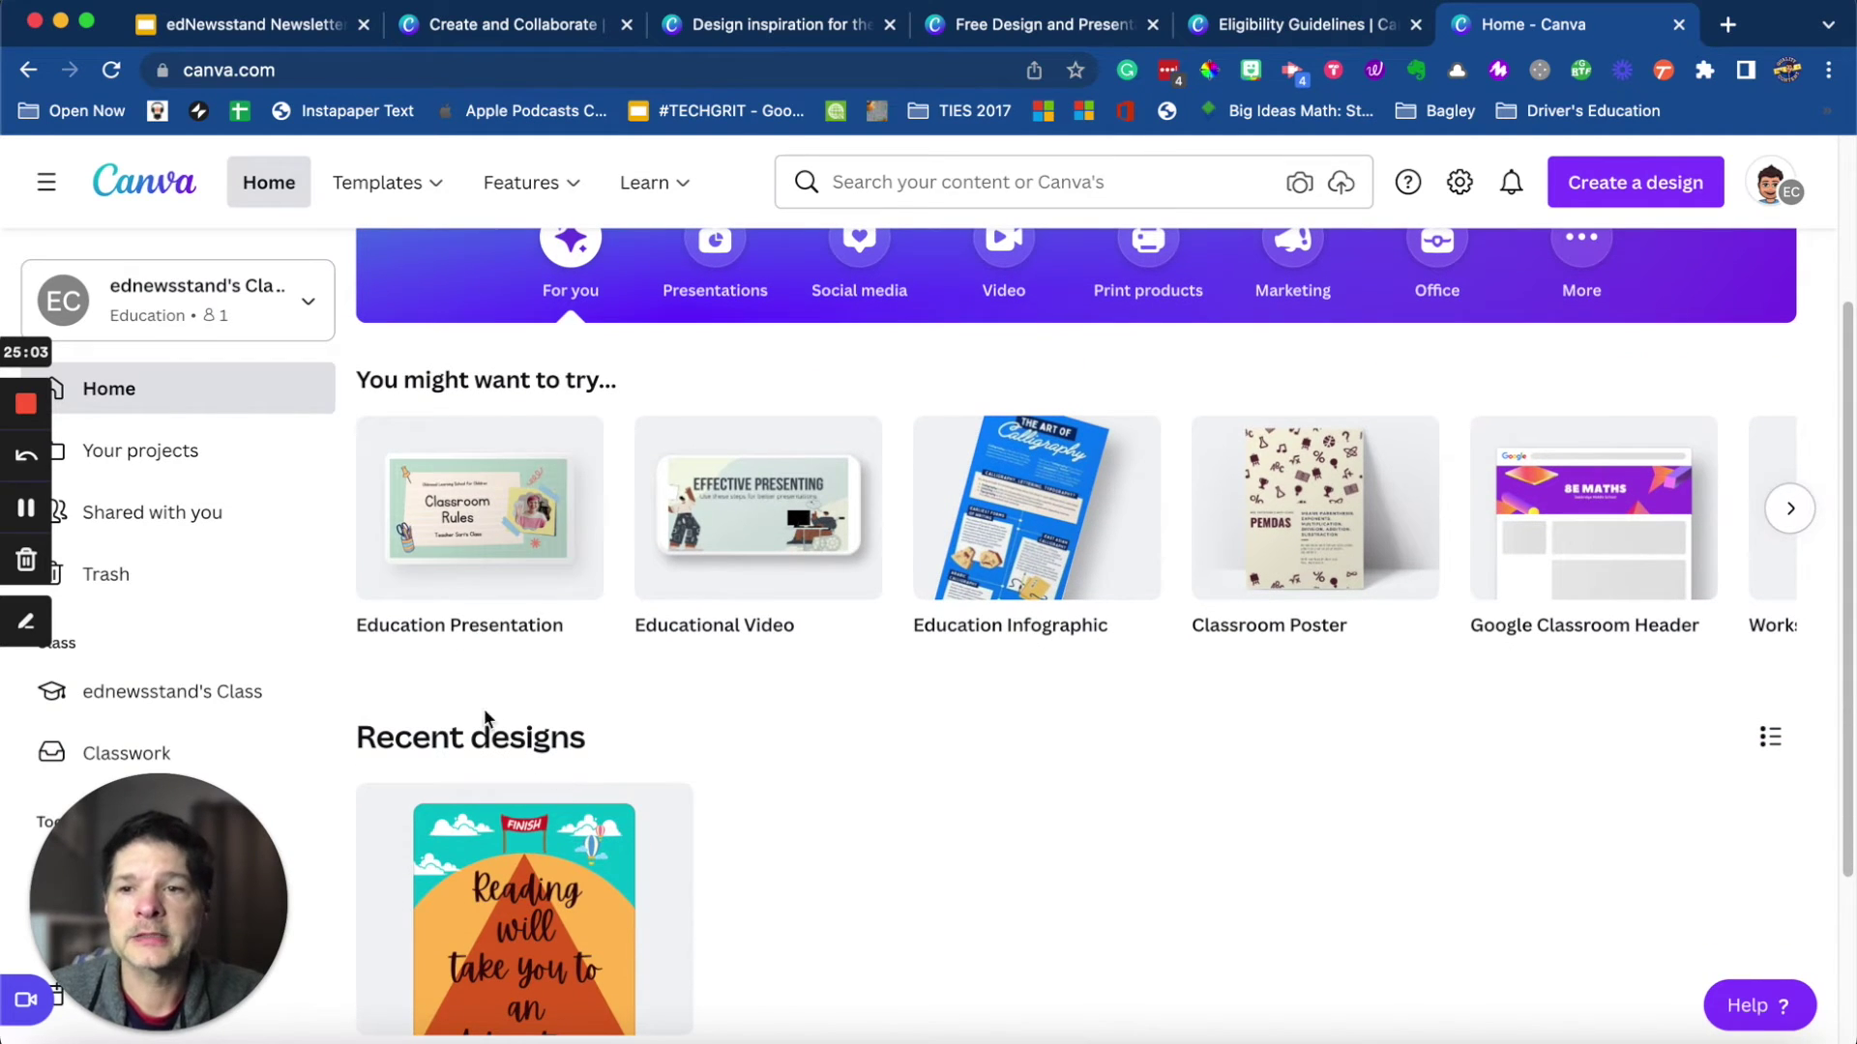
{"action": "left_click", "coordinate": [248, 705]}
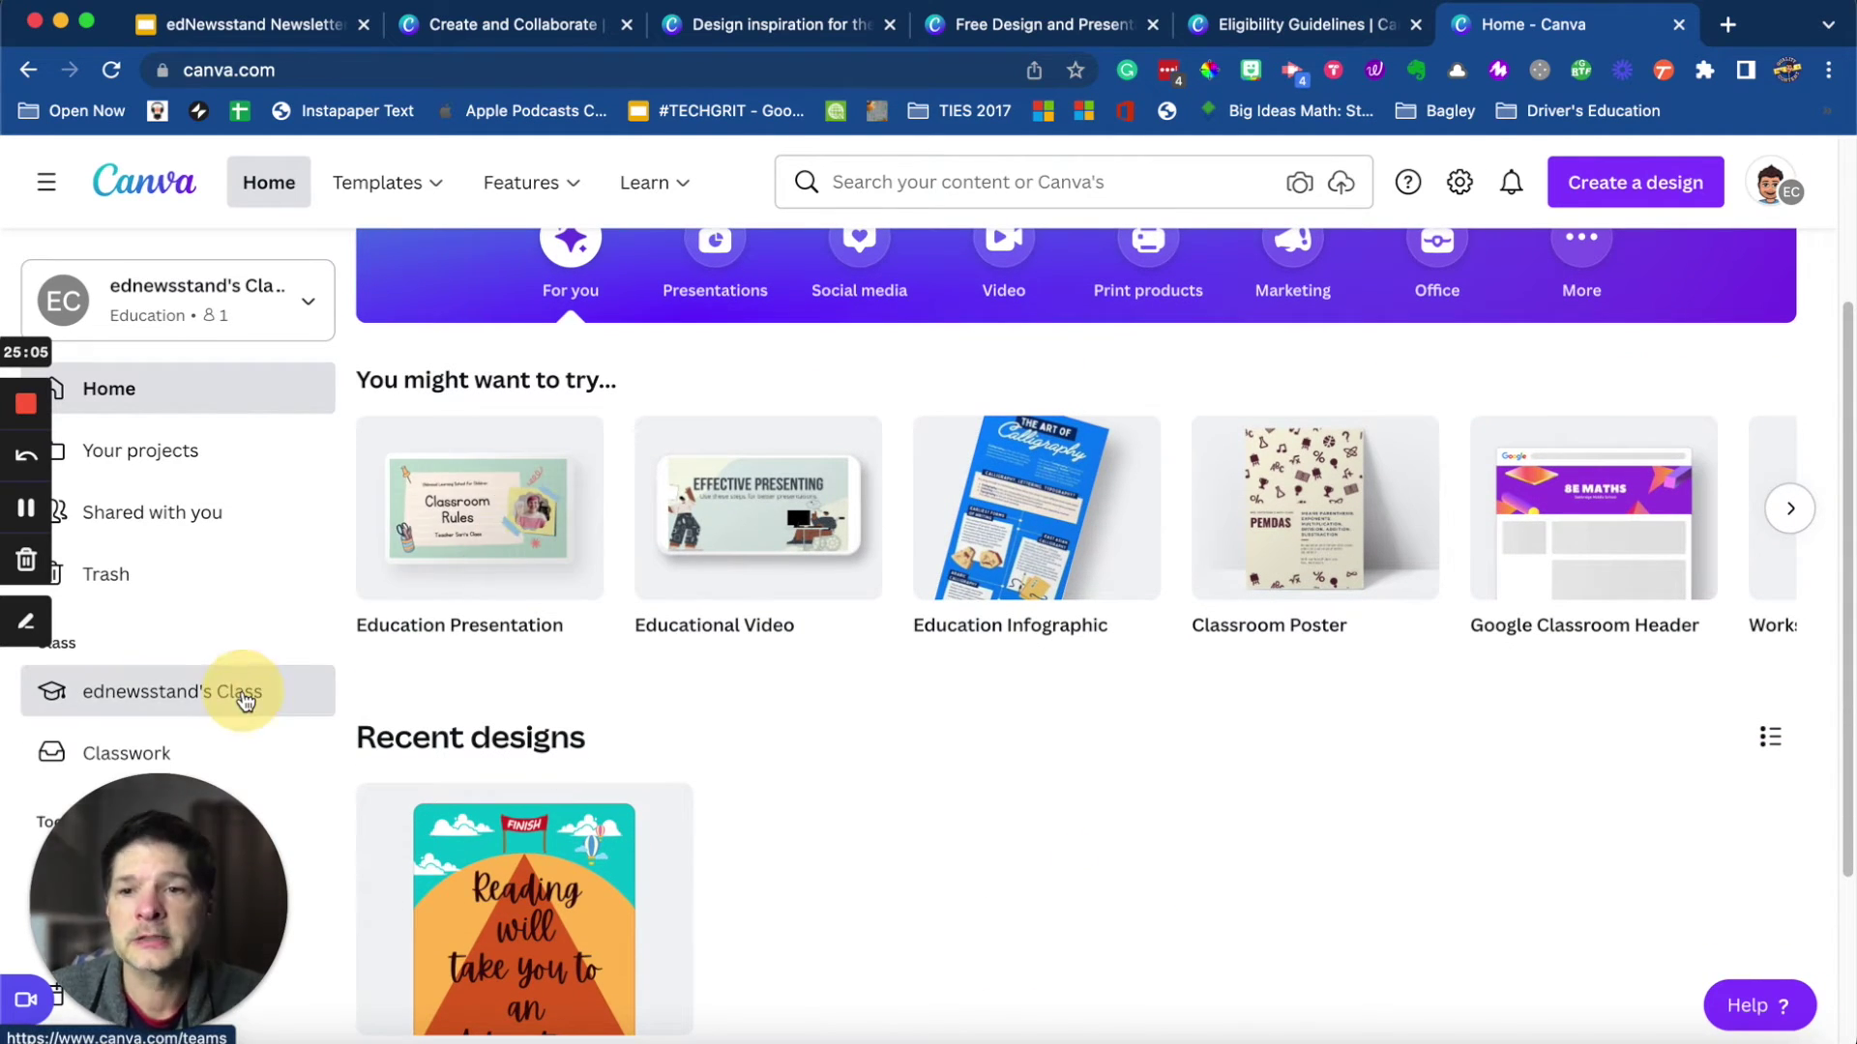
{"action": "left_click", "coordinate": [907, 721]}
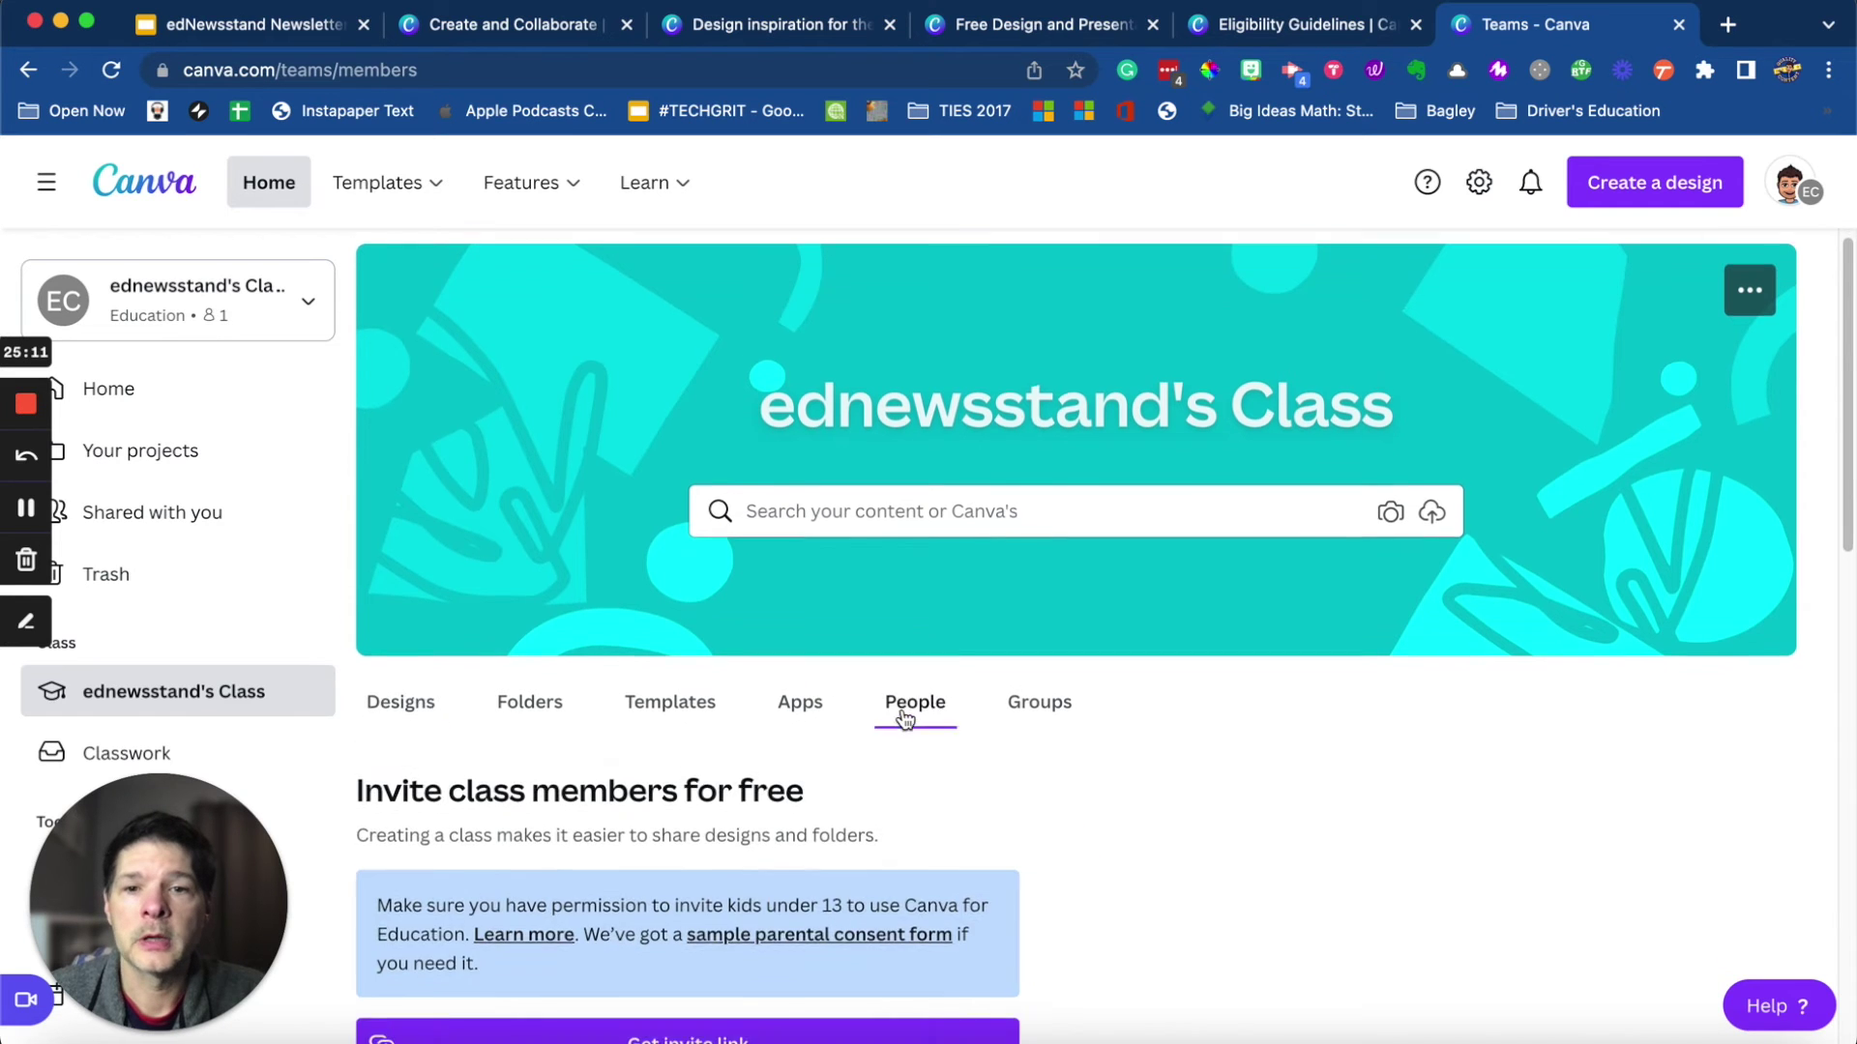
{"action": "scroll", "coordinate": [905, 717], "scroll_direction": "down", "scroll_amount": 3}
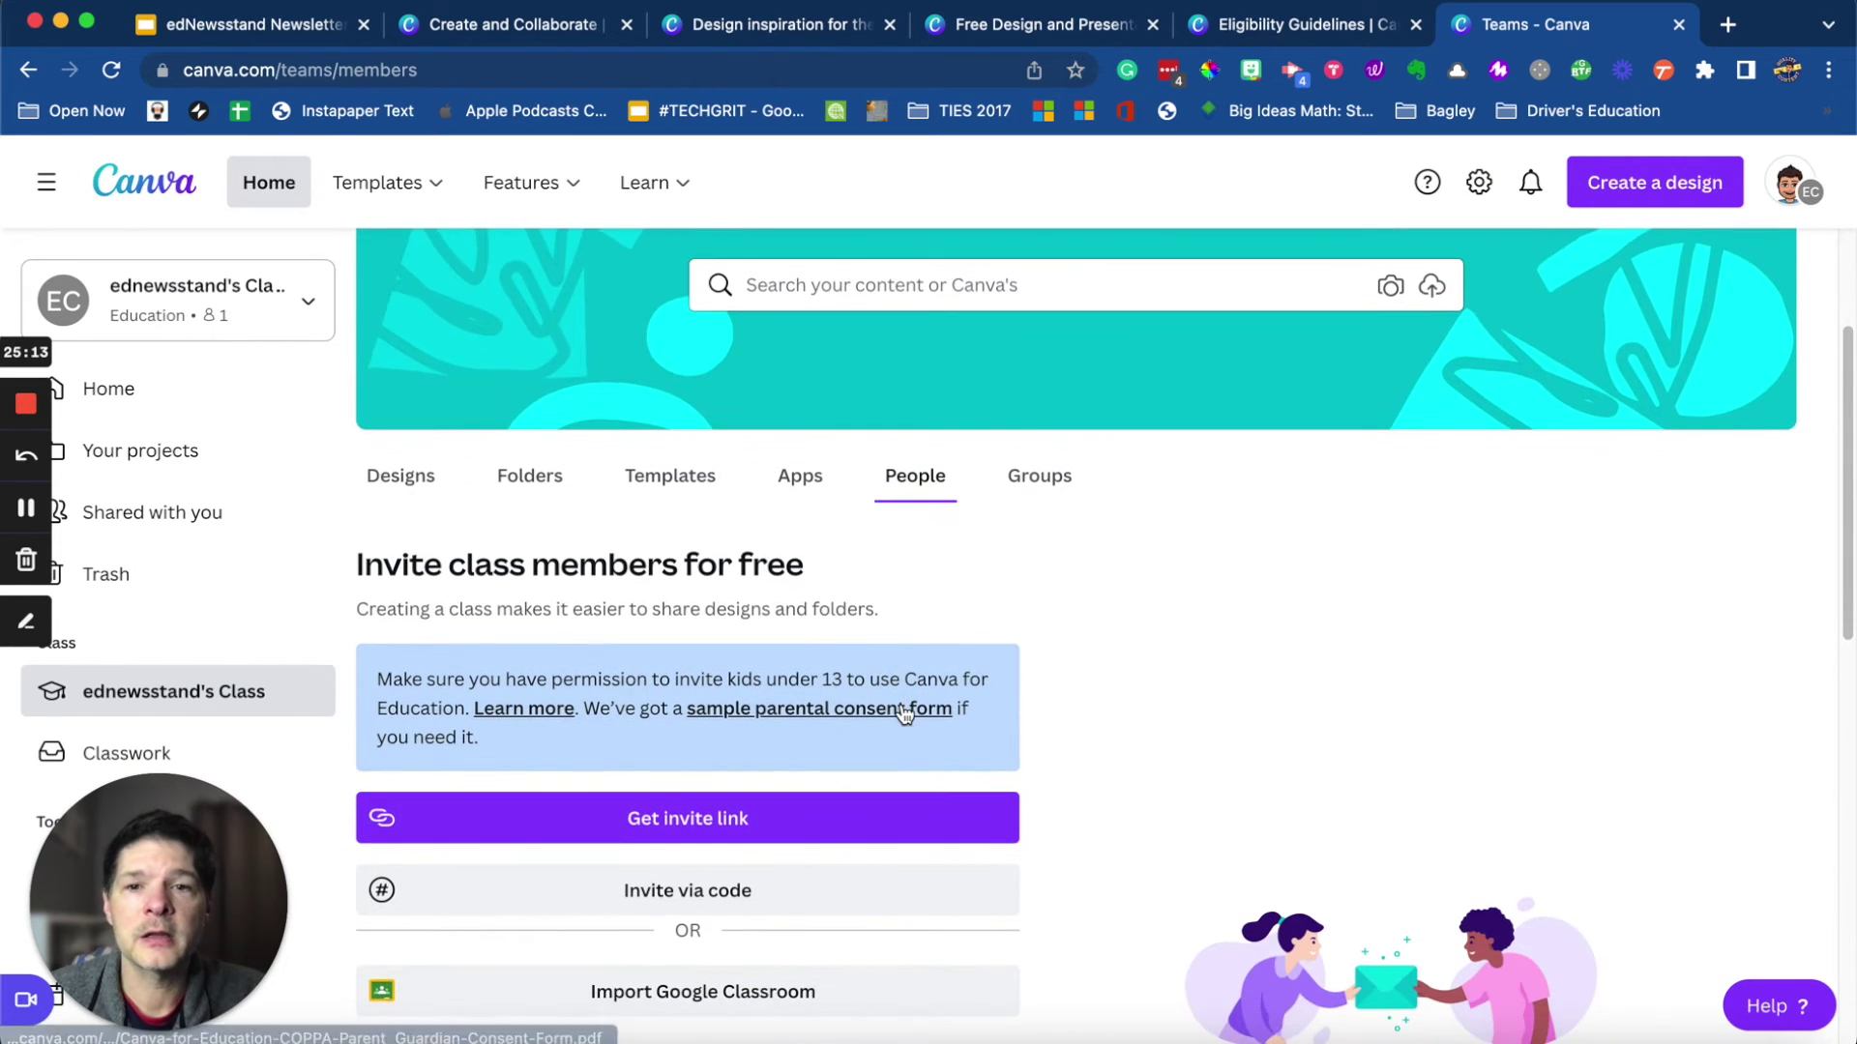
{"action": "scroll", "coordinate": [904, 716], "scroll_direction": "down", "scroll_amount": 3}
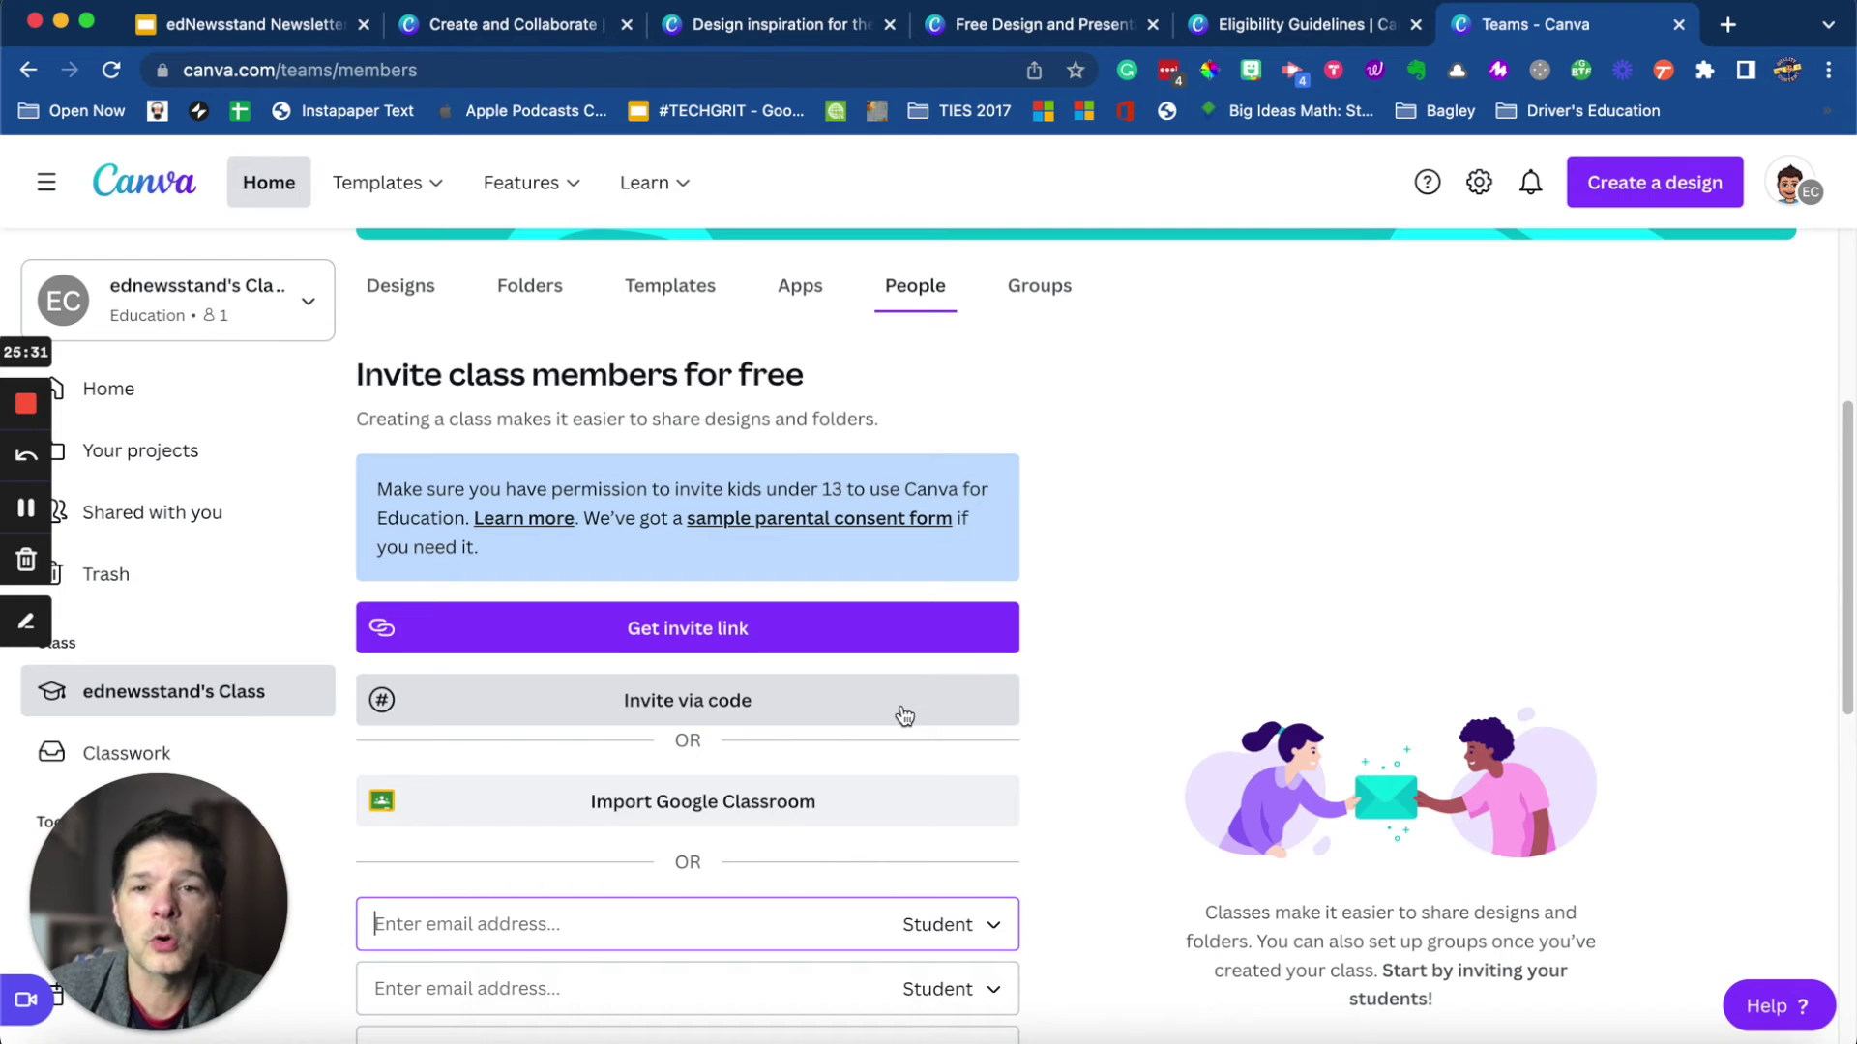
Import the student roster of Generic Class from Google Classroom into the class invitation form
{"action": "left_click", "coordinate": [684, 804]}
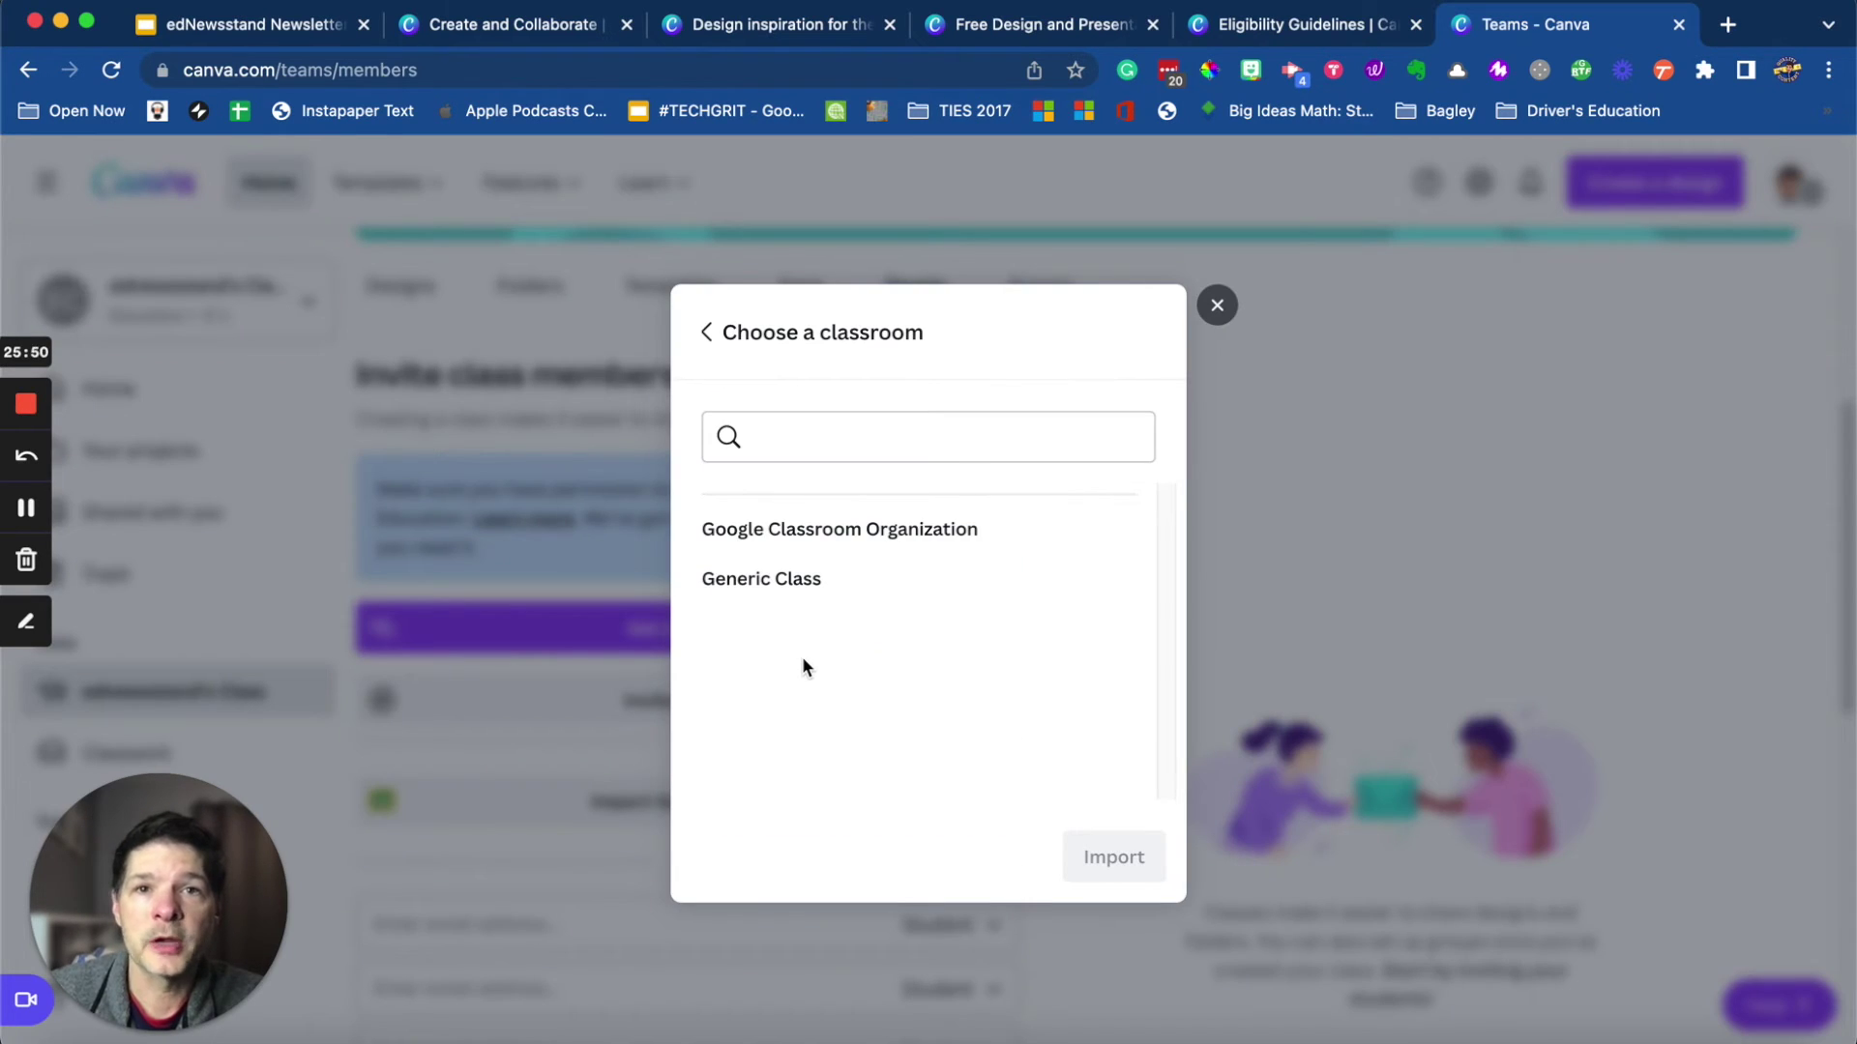
{"action": "left_click", "coordinate": [798, 576]}
{"action": "left_click", "coordinate": [1122, 859]}
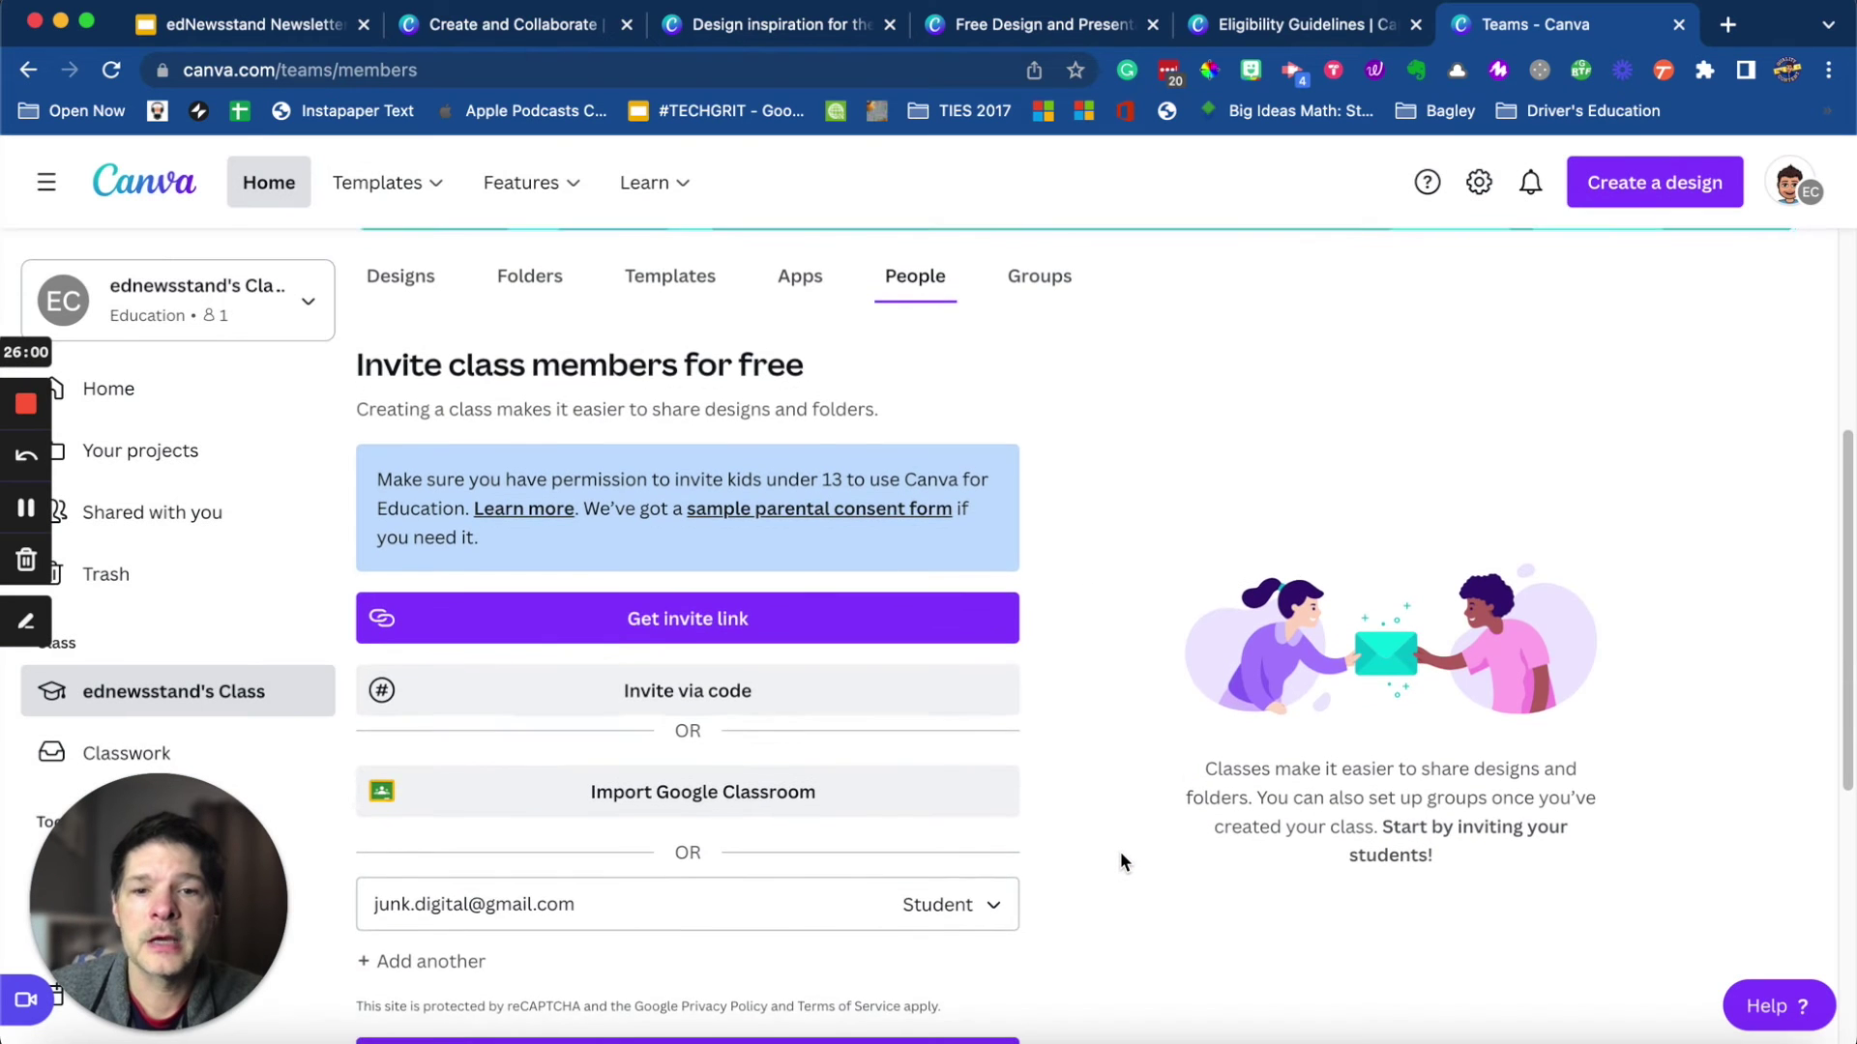
Send the class invitation to the imported student e-mail address with the Student role and check the People list
{"action": "scroll", "coordinate": [1120, 851], "scroll_direction": "down", "scroll_amount": 2}
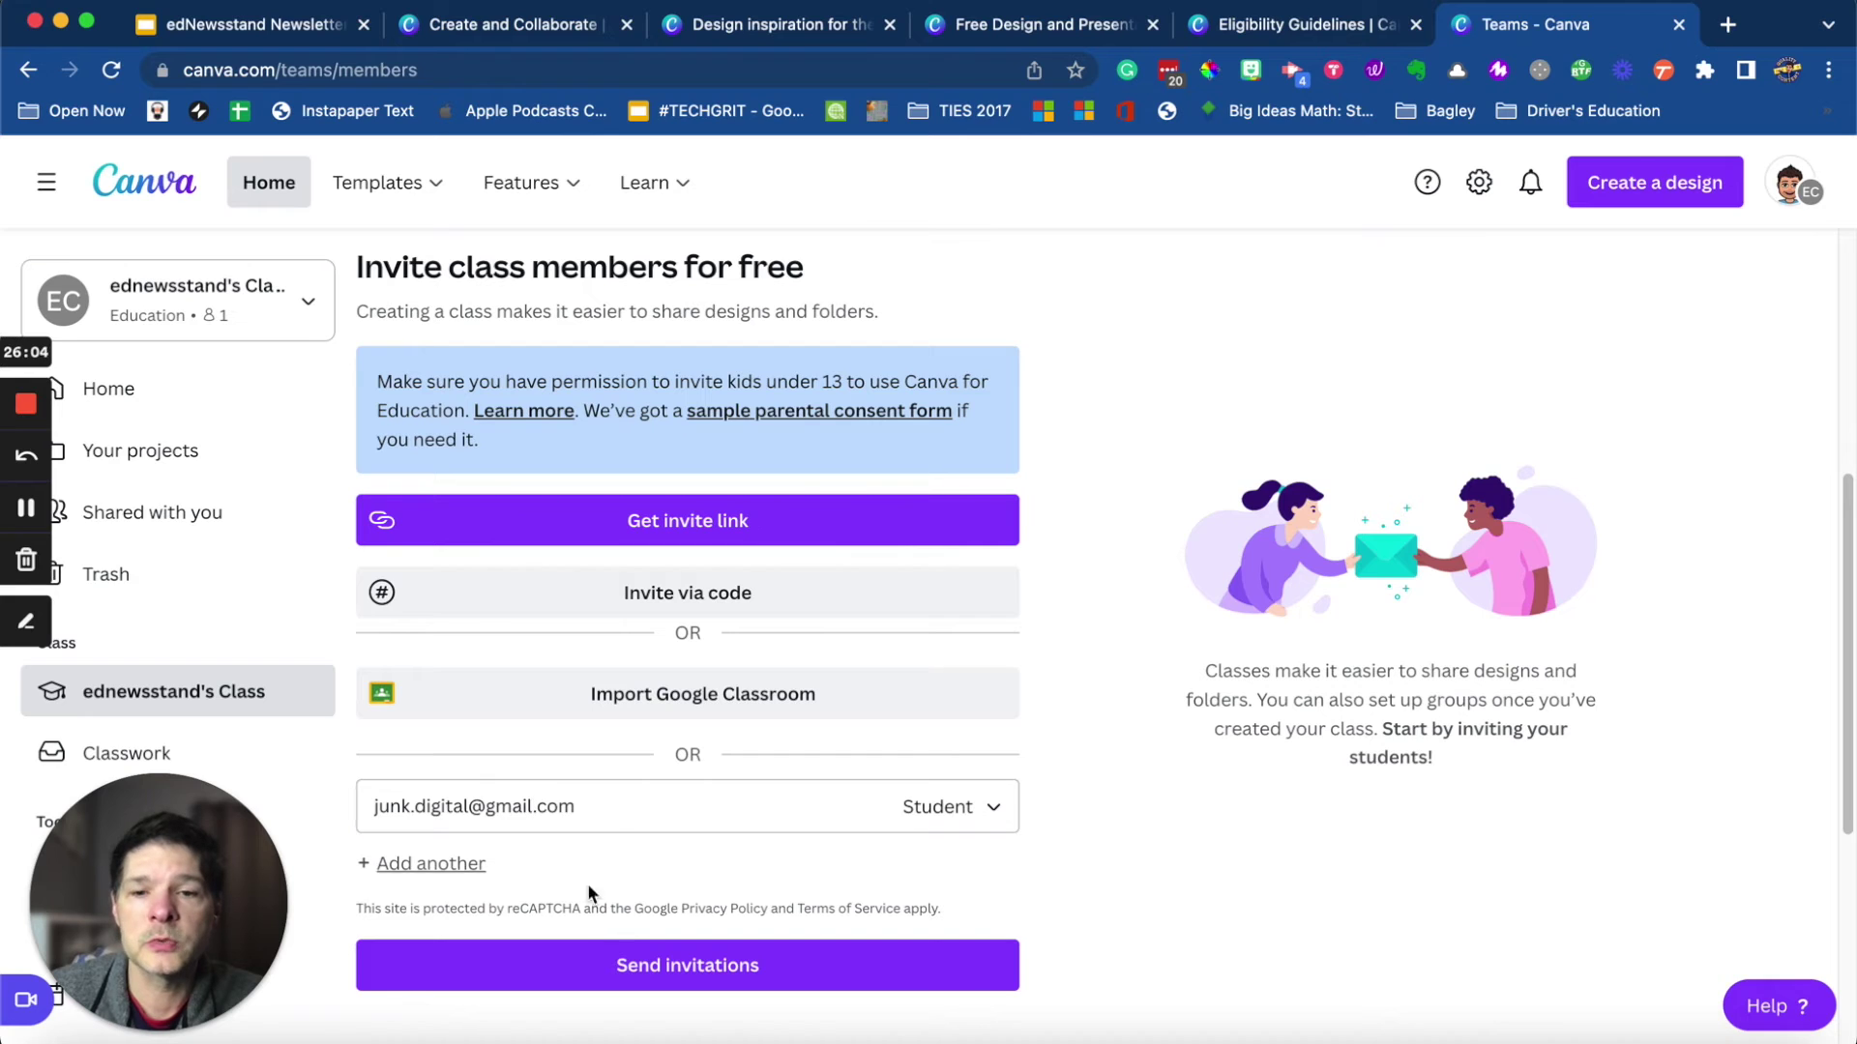
{"action": "left_click", "coordinate": [655, 966]}
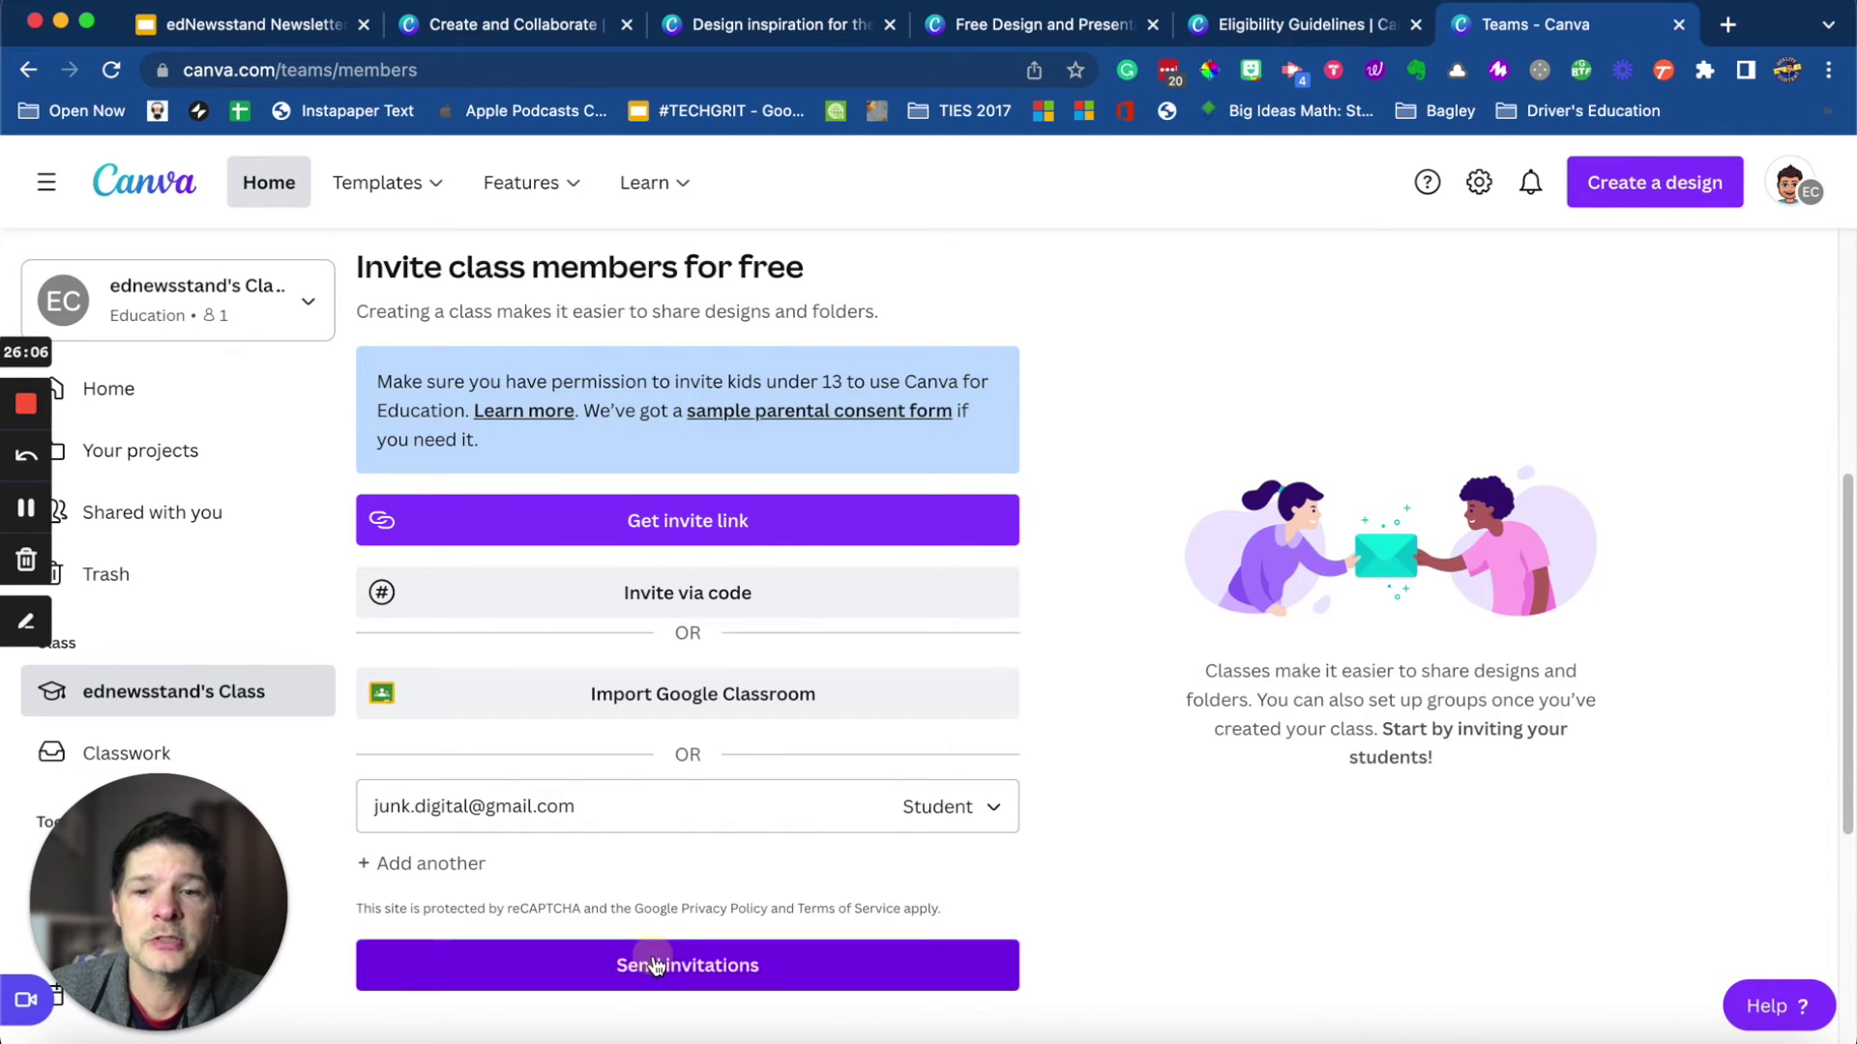
{"action": "scroll", "coordinate": [683, 919], "scroll_direction": "down", "scroll_amount": 1}
{"action": "scroll", "coordinate": [682, 919], "scroll_direction": "down", "scroll_amount": 3}
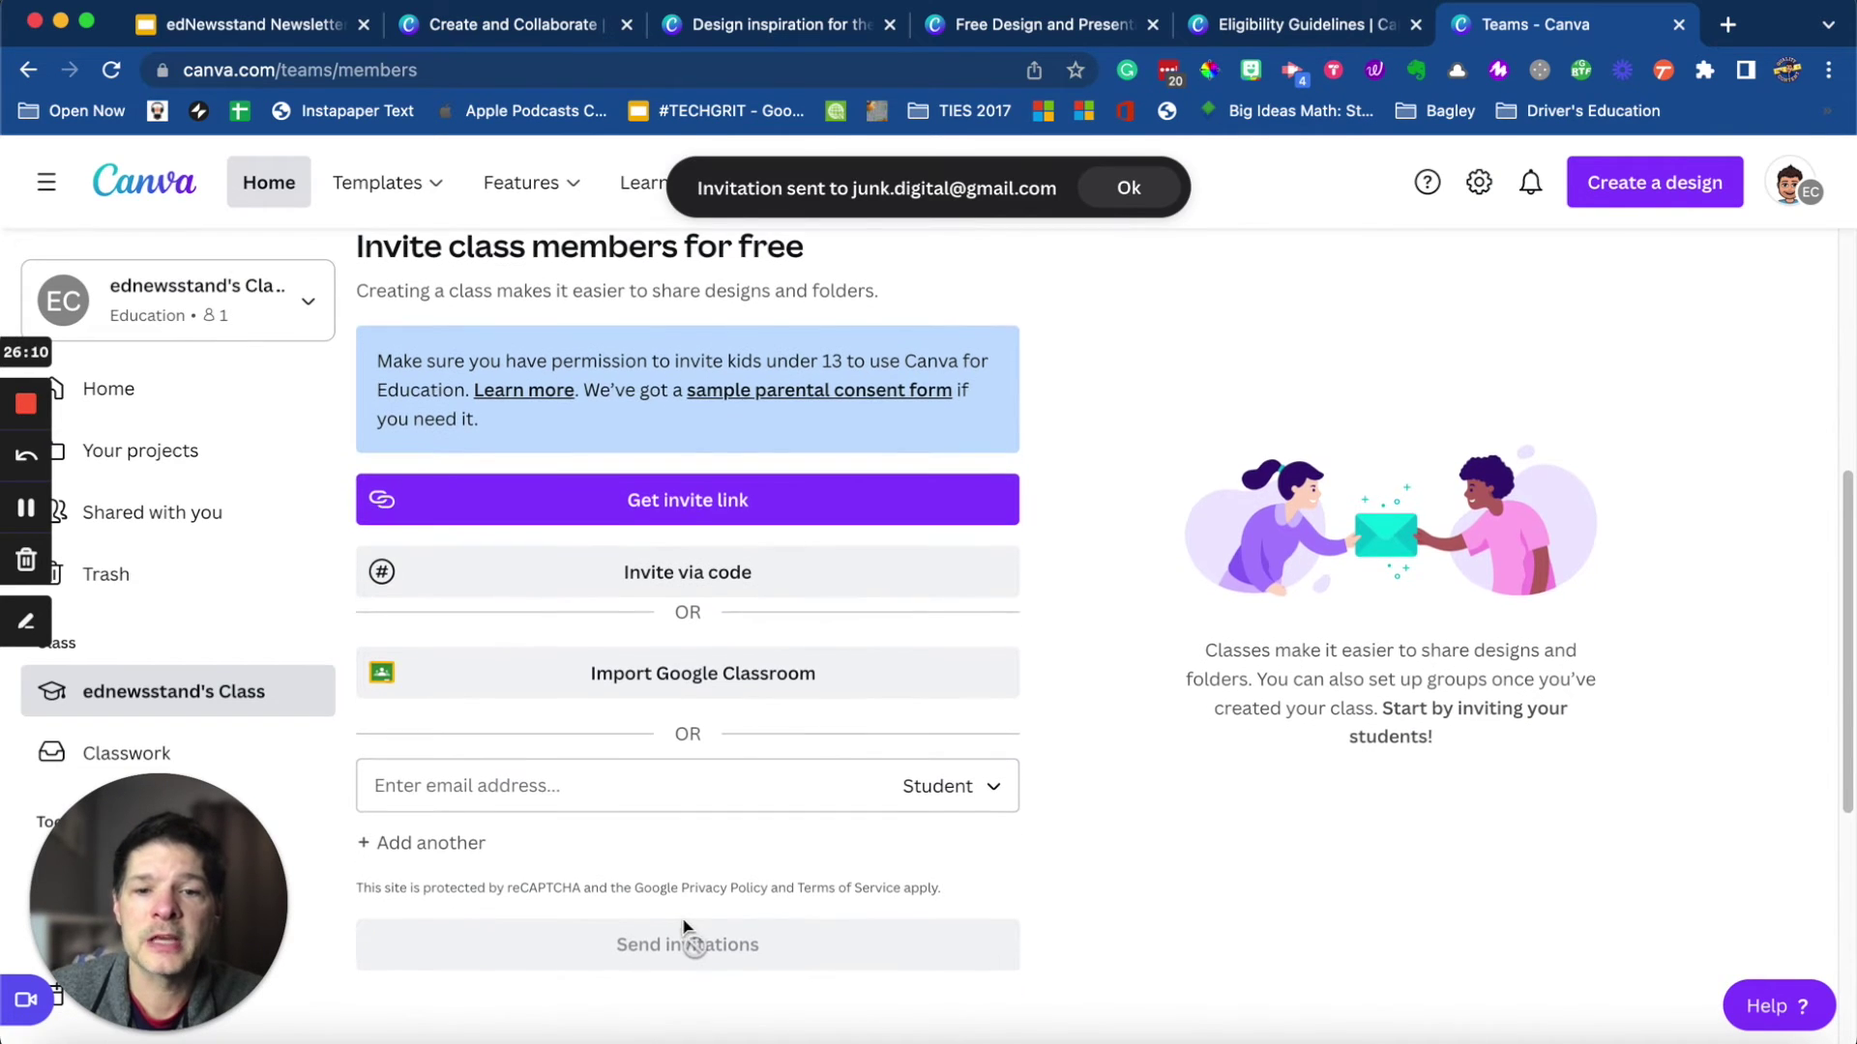
{"action": "scroll", "coordinate": [683, 928], "scroll_direction": "down", "scroll_amount": 3}
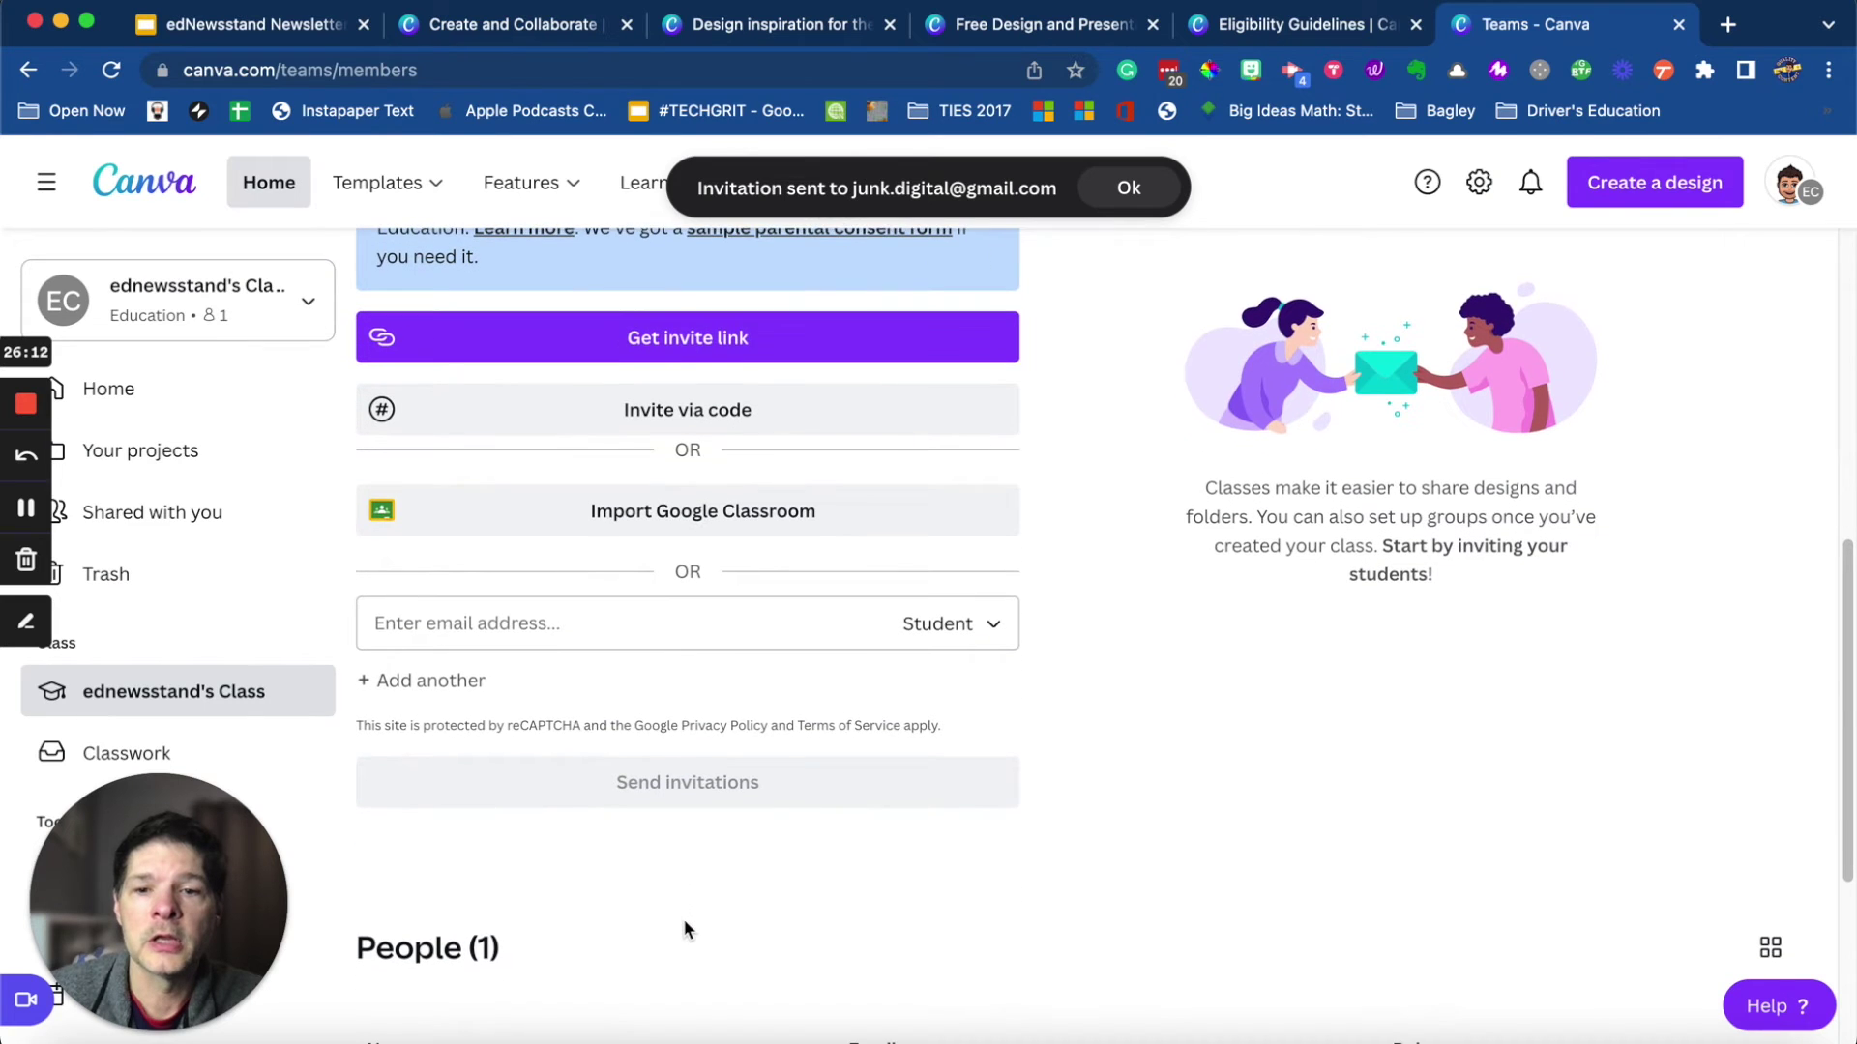
{"action": "scroll", "coordinate": [682, 929], "scroll_direction": "down", "scroll_amount": 1}
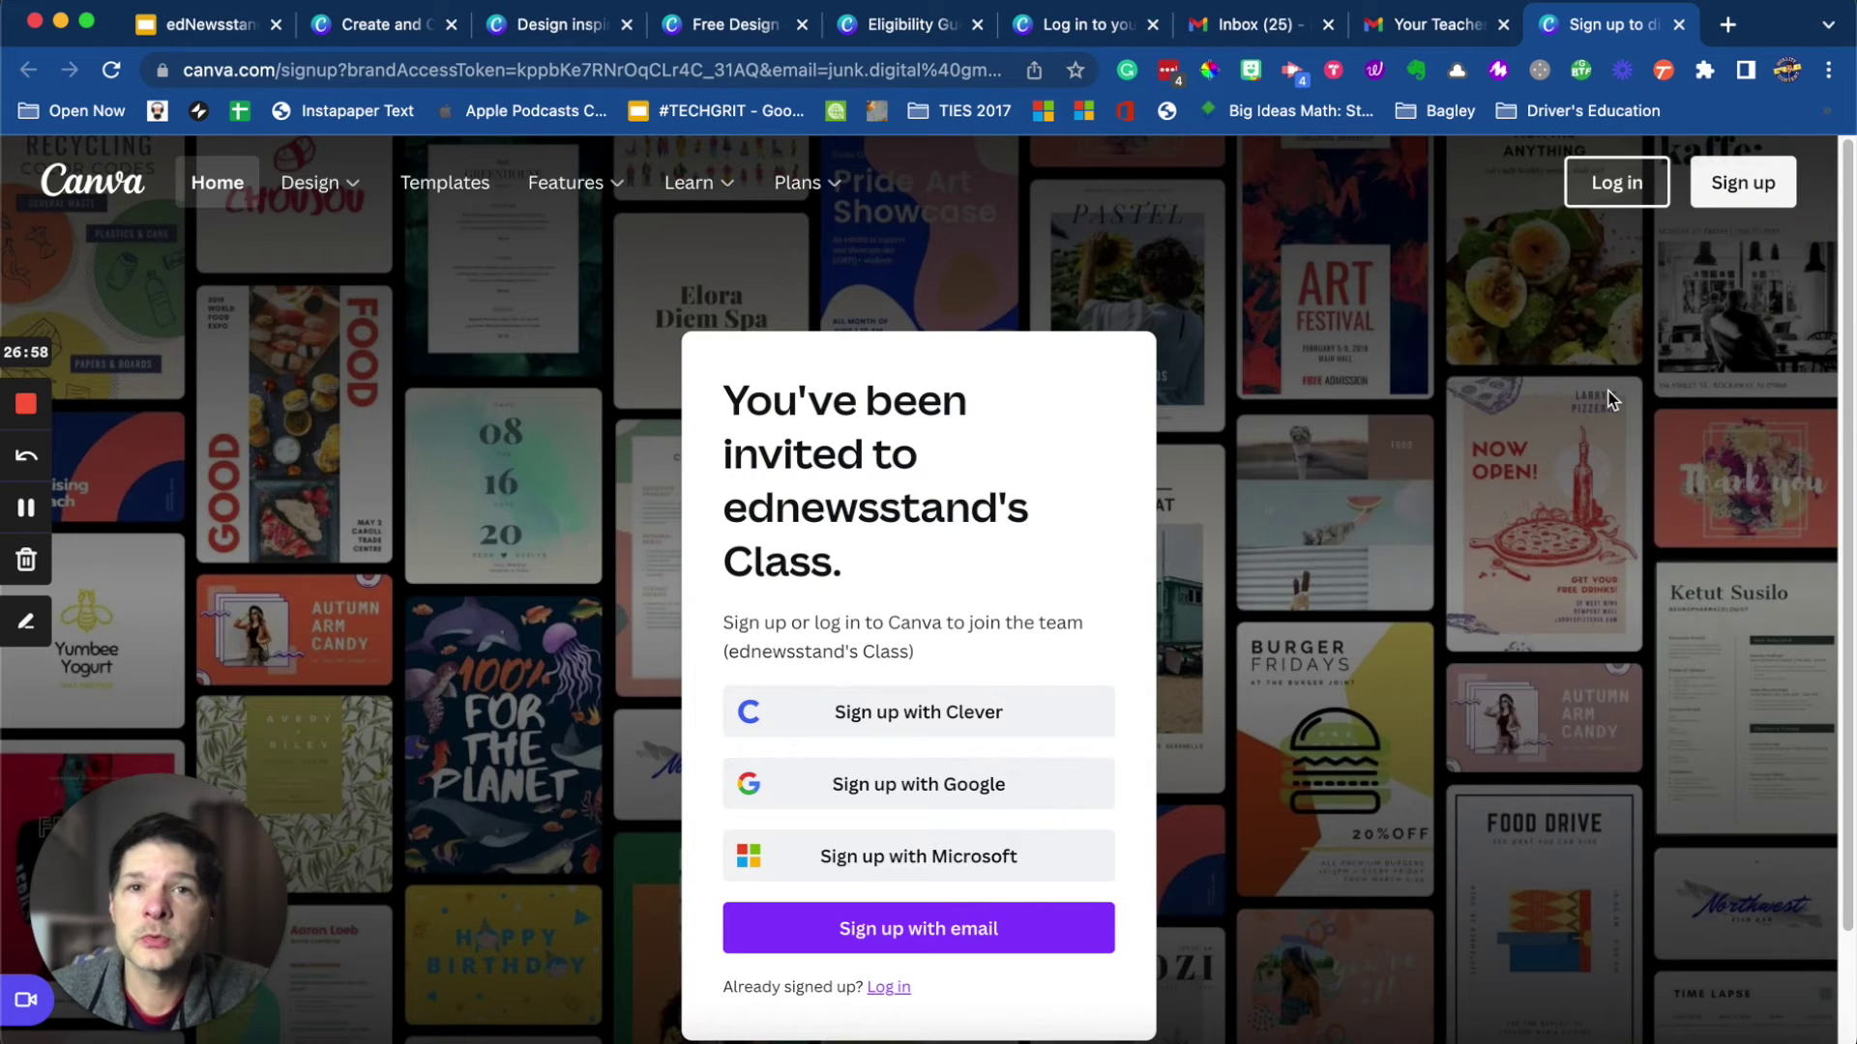
Accept the class invitation as the student by signing up with Google, and view the ednewsstand's Class page
{"action": "left_click", "coordinate": [954, 791]}
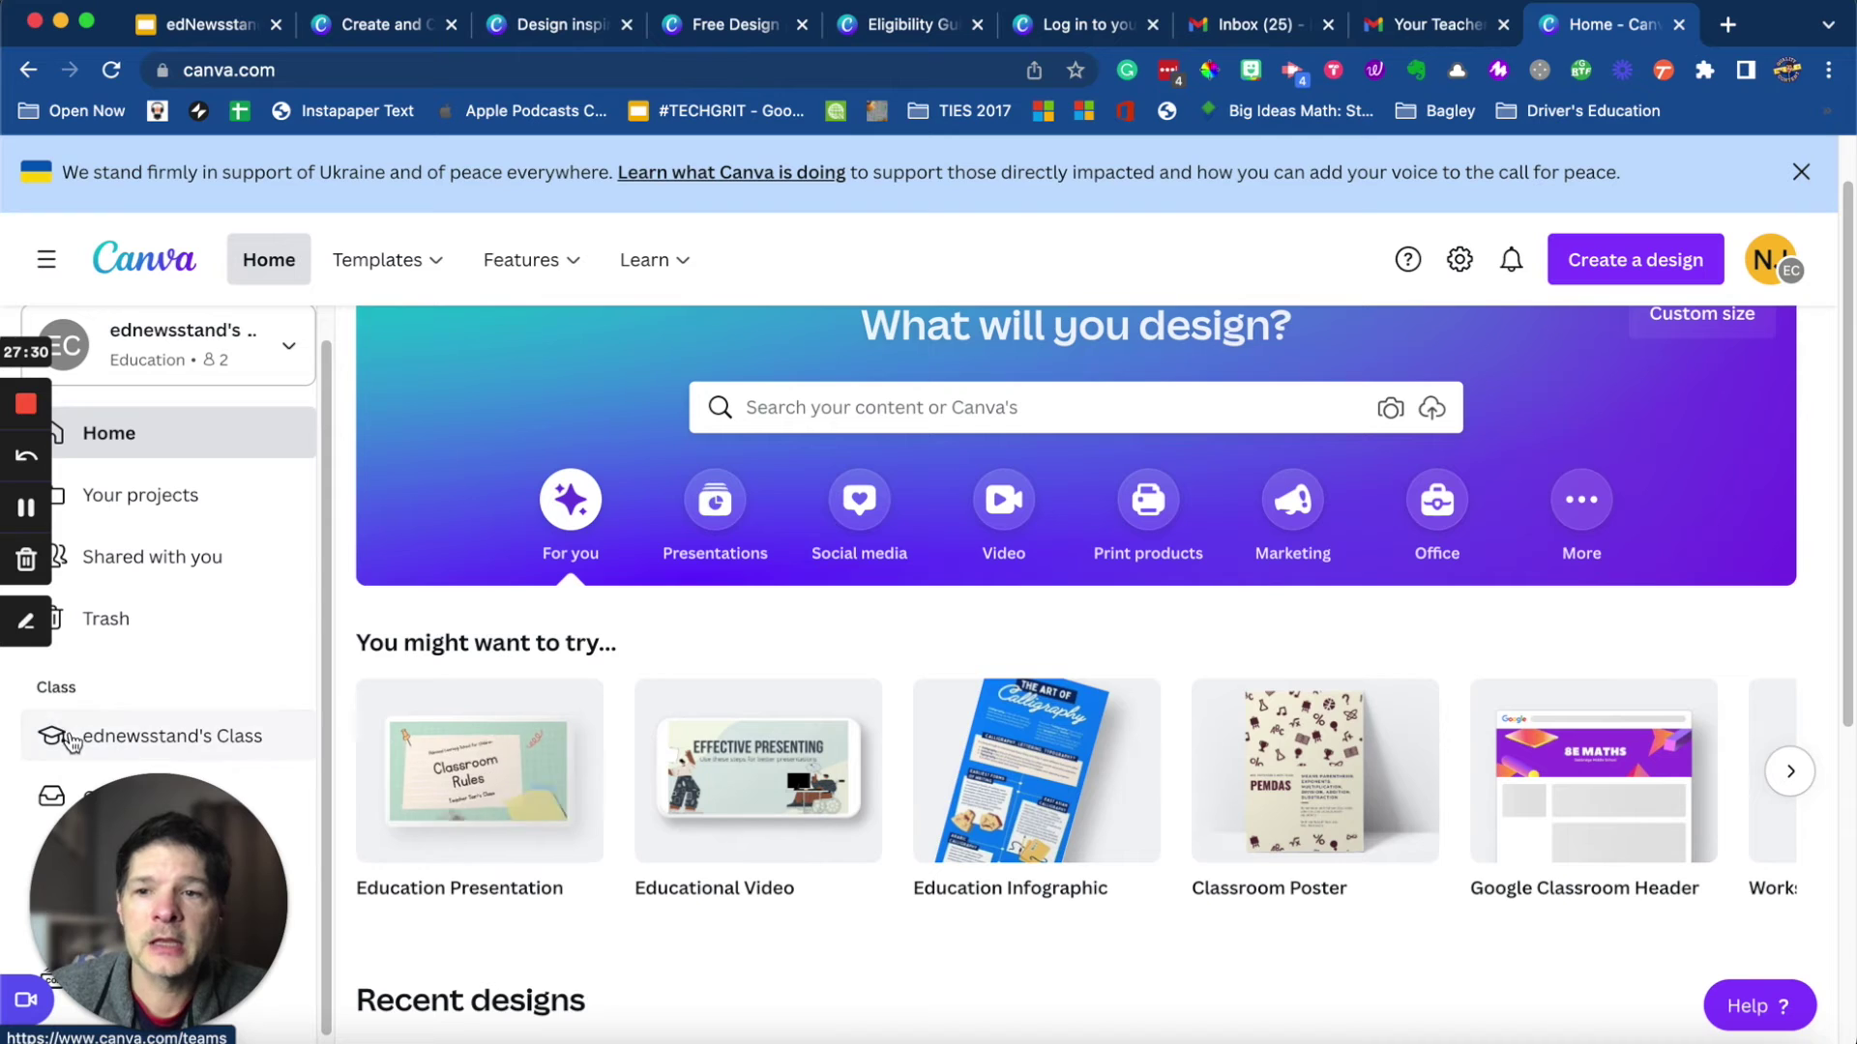
{"action": "left_click", "coordinate": [130, 737]}
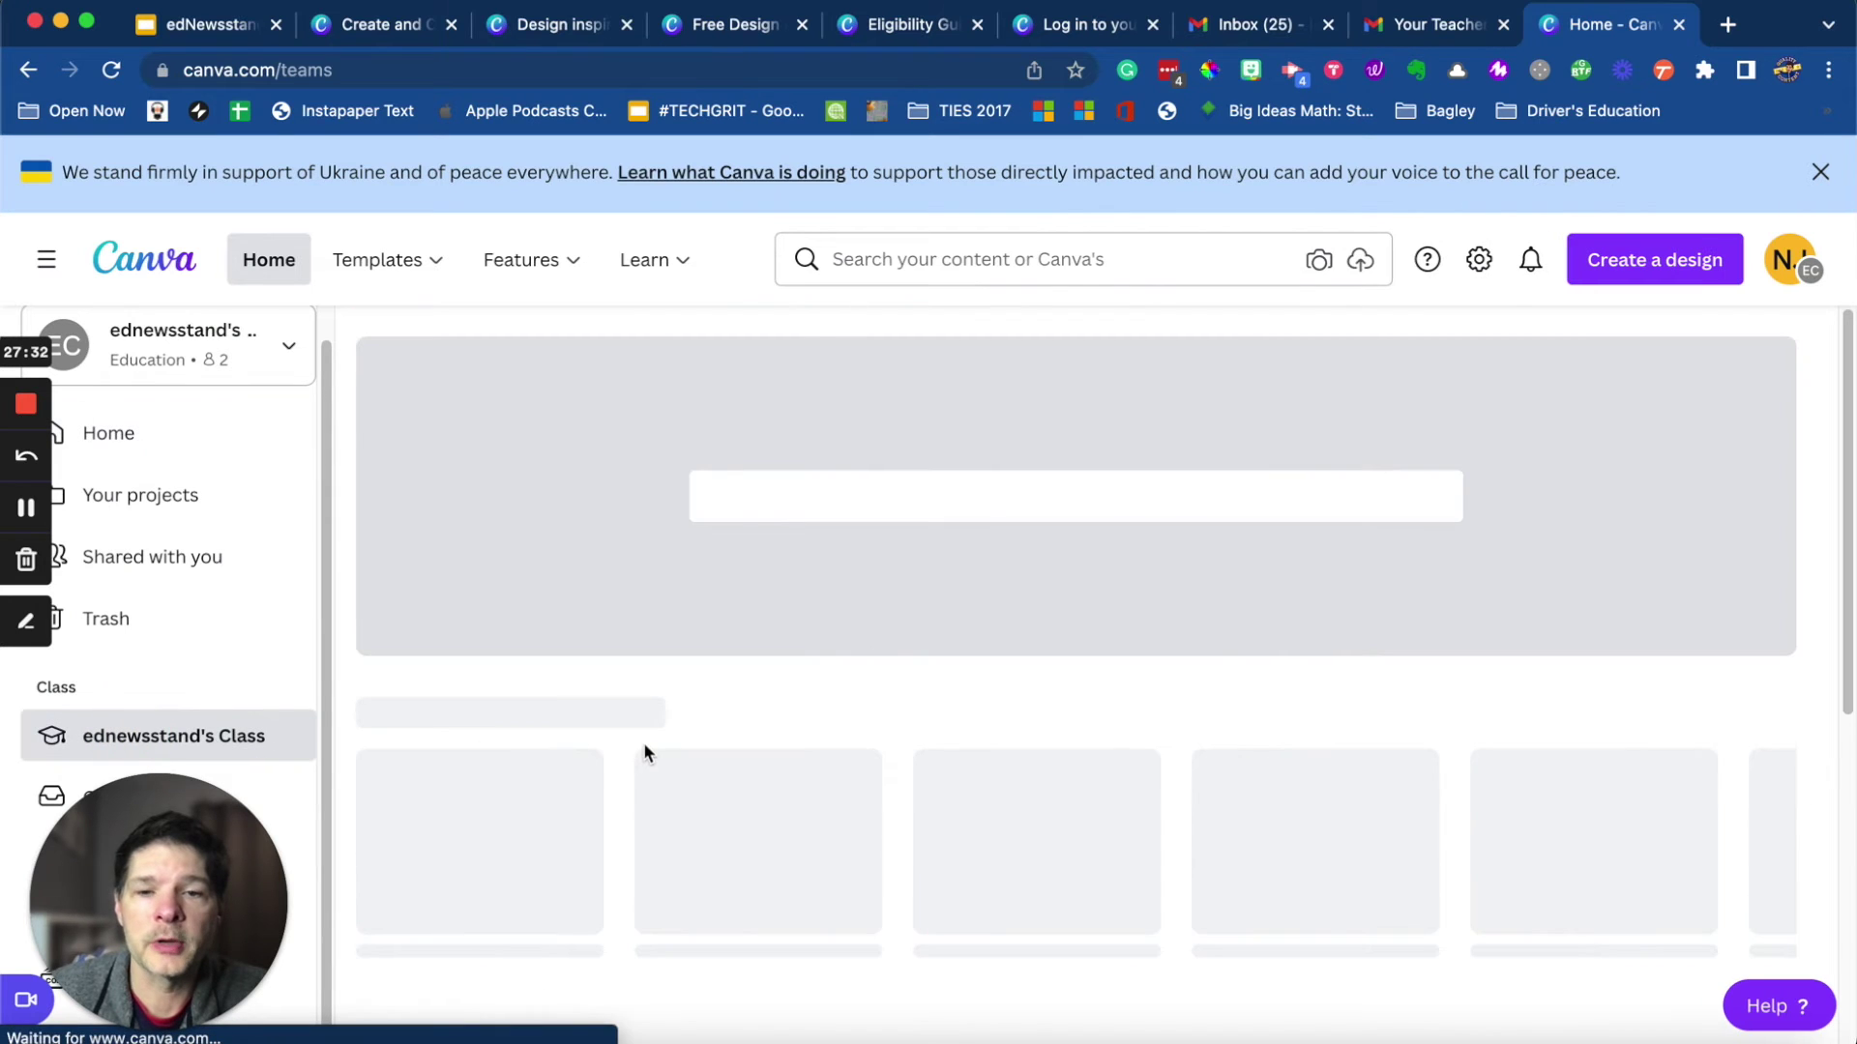
{"action": "scroll", "coordinate": [553, 764], "scroll_direction": "down", "scroll_amount": 3}
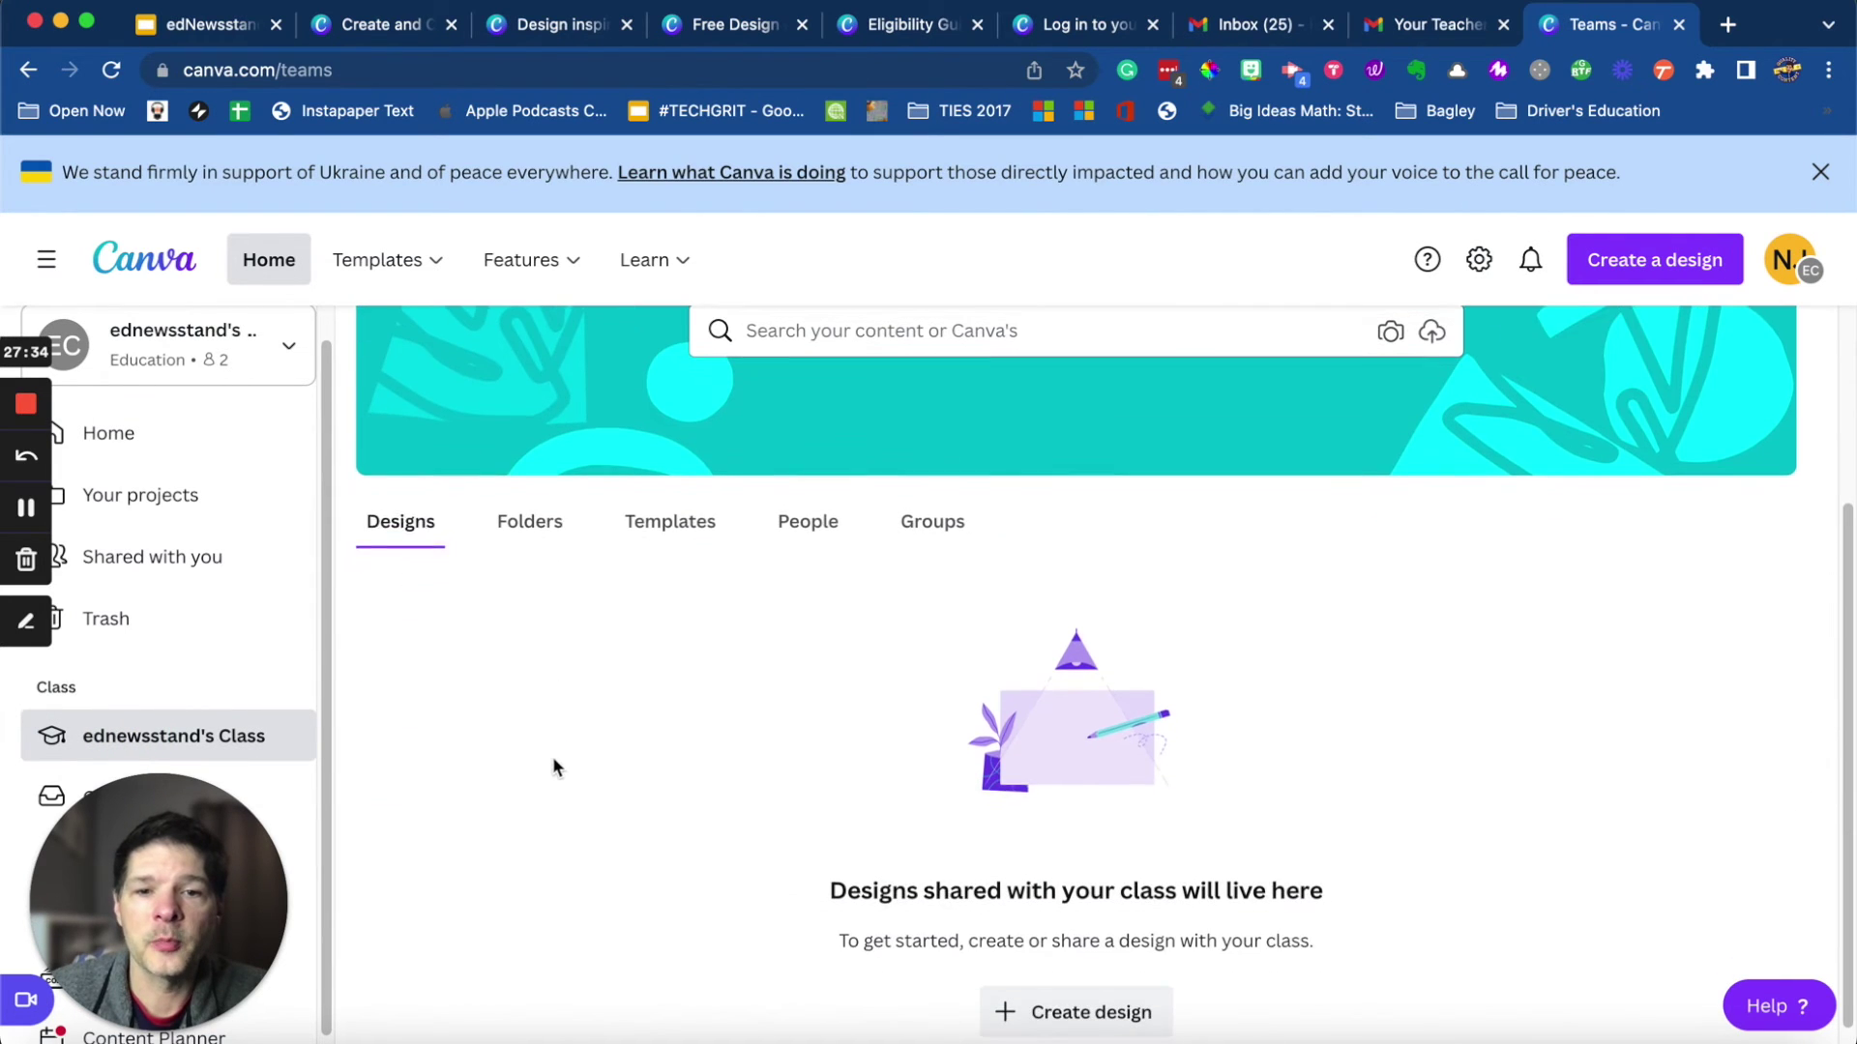
{"action": "scroll", "coordinate": [745, 732], "scroll_direction": "up", "scroll_amount": 1}
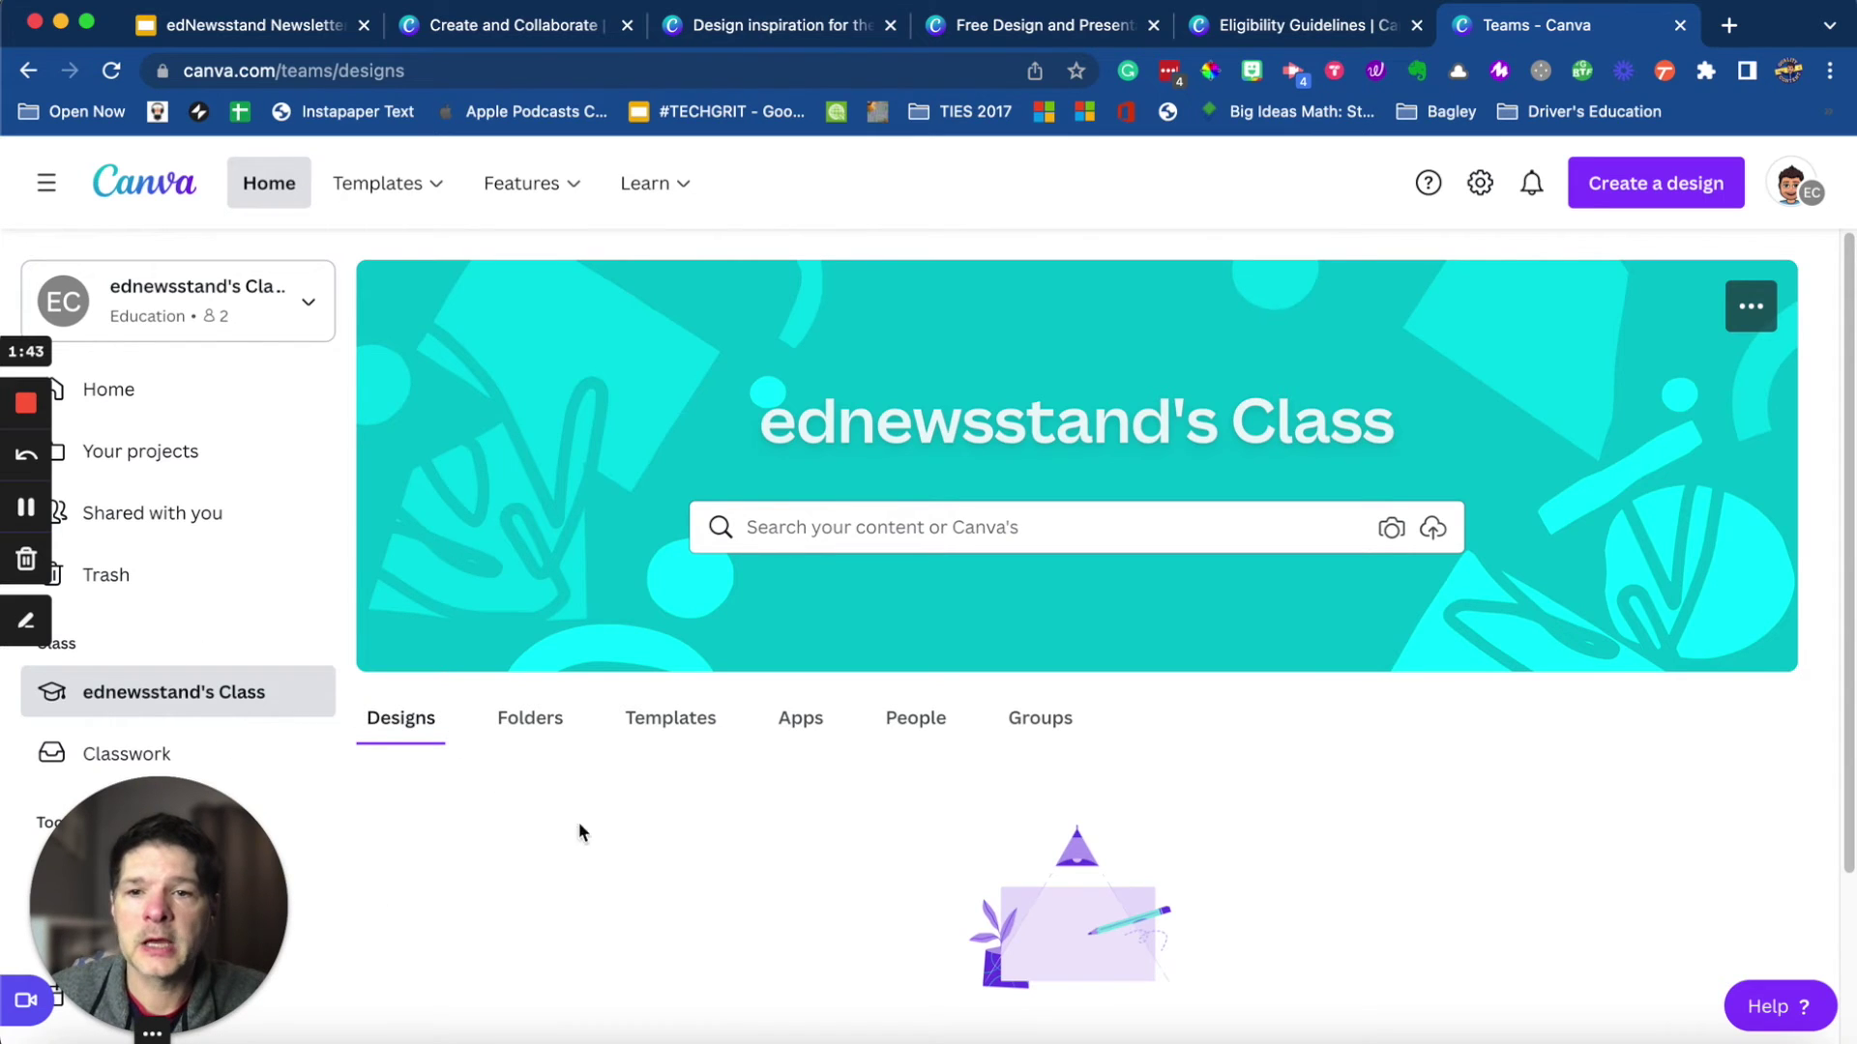
Create a Worksheet design from the teacher's class page and apply the recently used Madam CJ Walker template
{"action": "scroll", "coordinate": [704, 814], "scroll_direction": "down", "scroll_amount": 1}
{"action": "scroll", "coordinate": [716, 820], "scroll_direction": "down", "scroll_amount": 3}
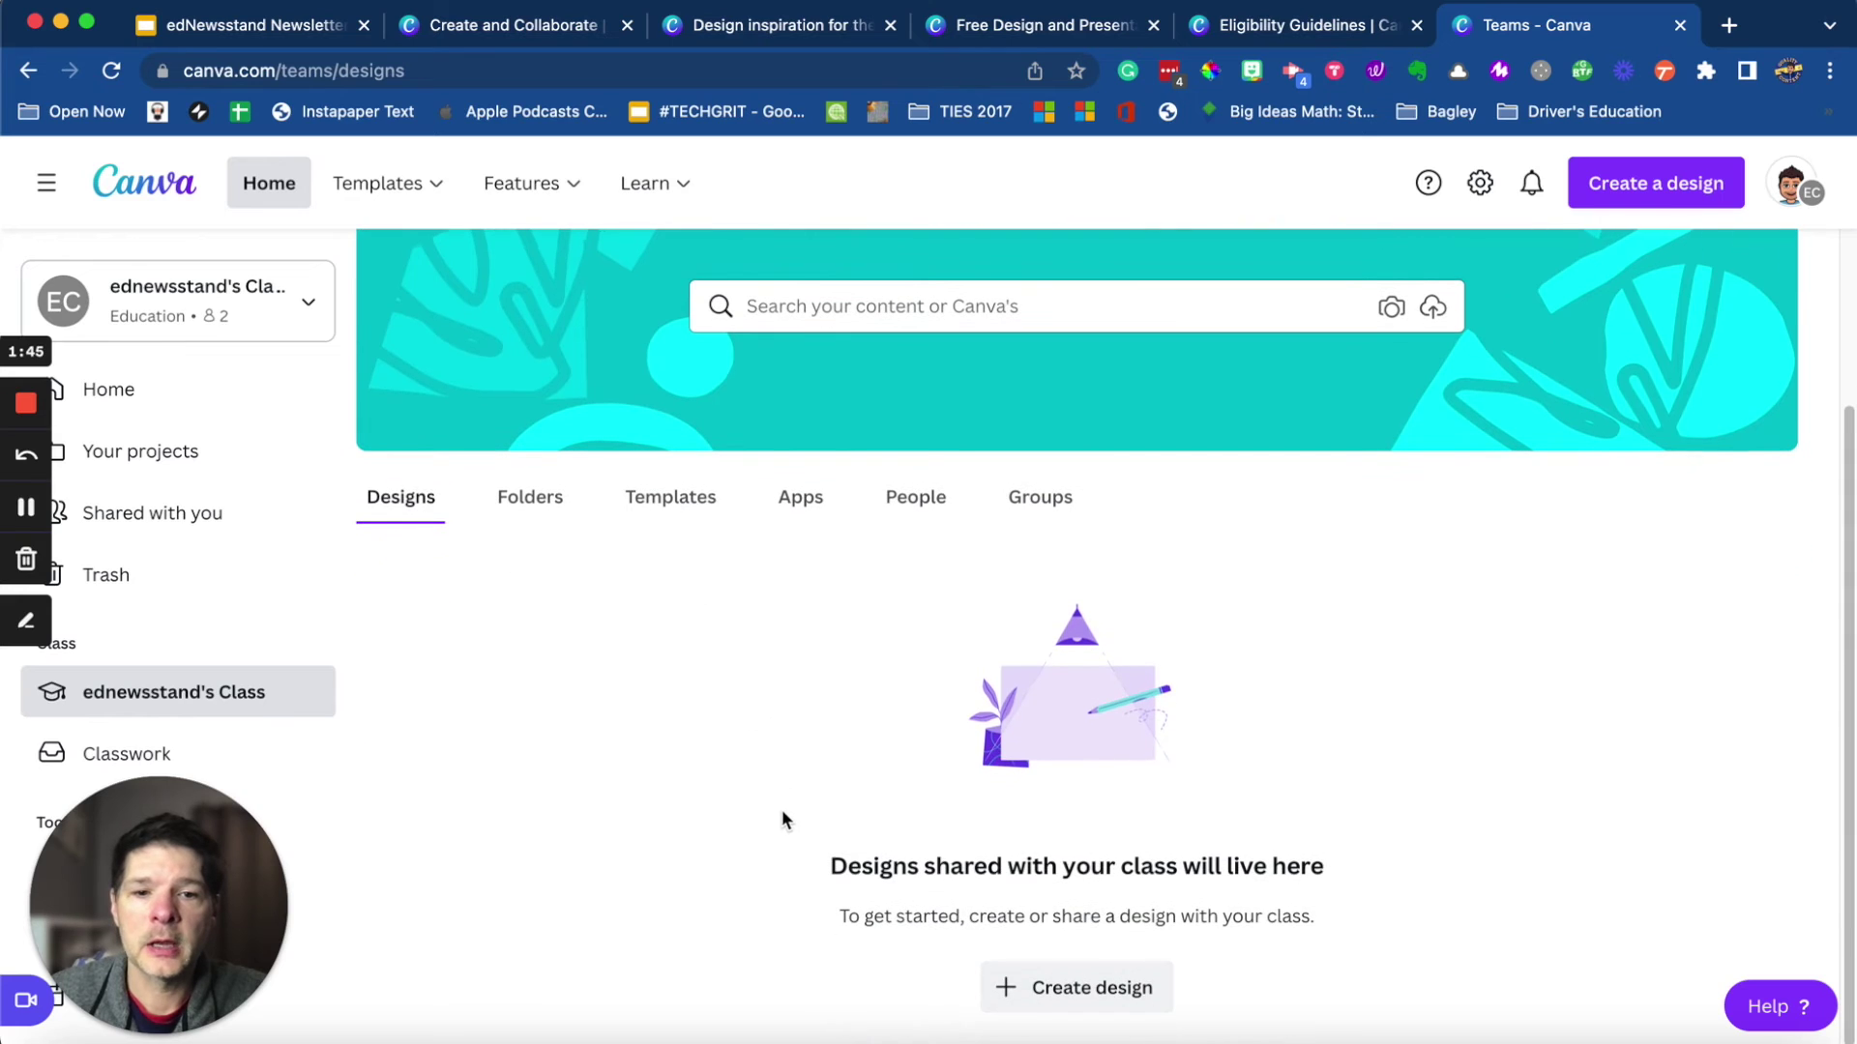
{"action": "left_click", "coordinate": [1064, 989]}
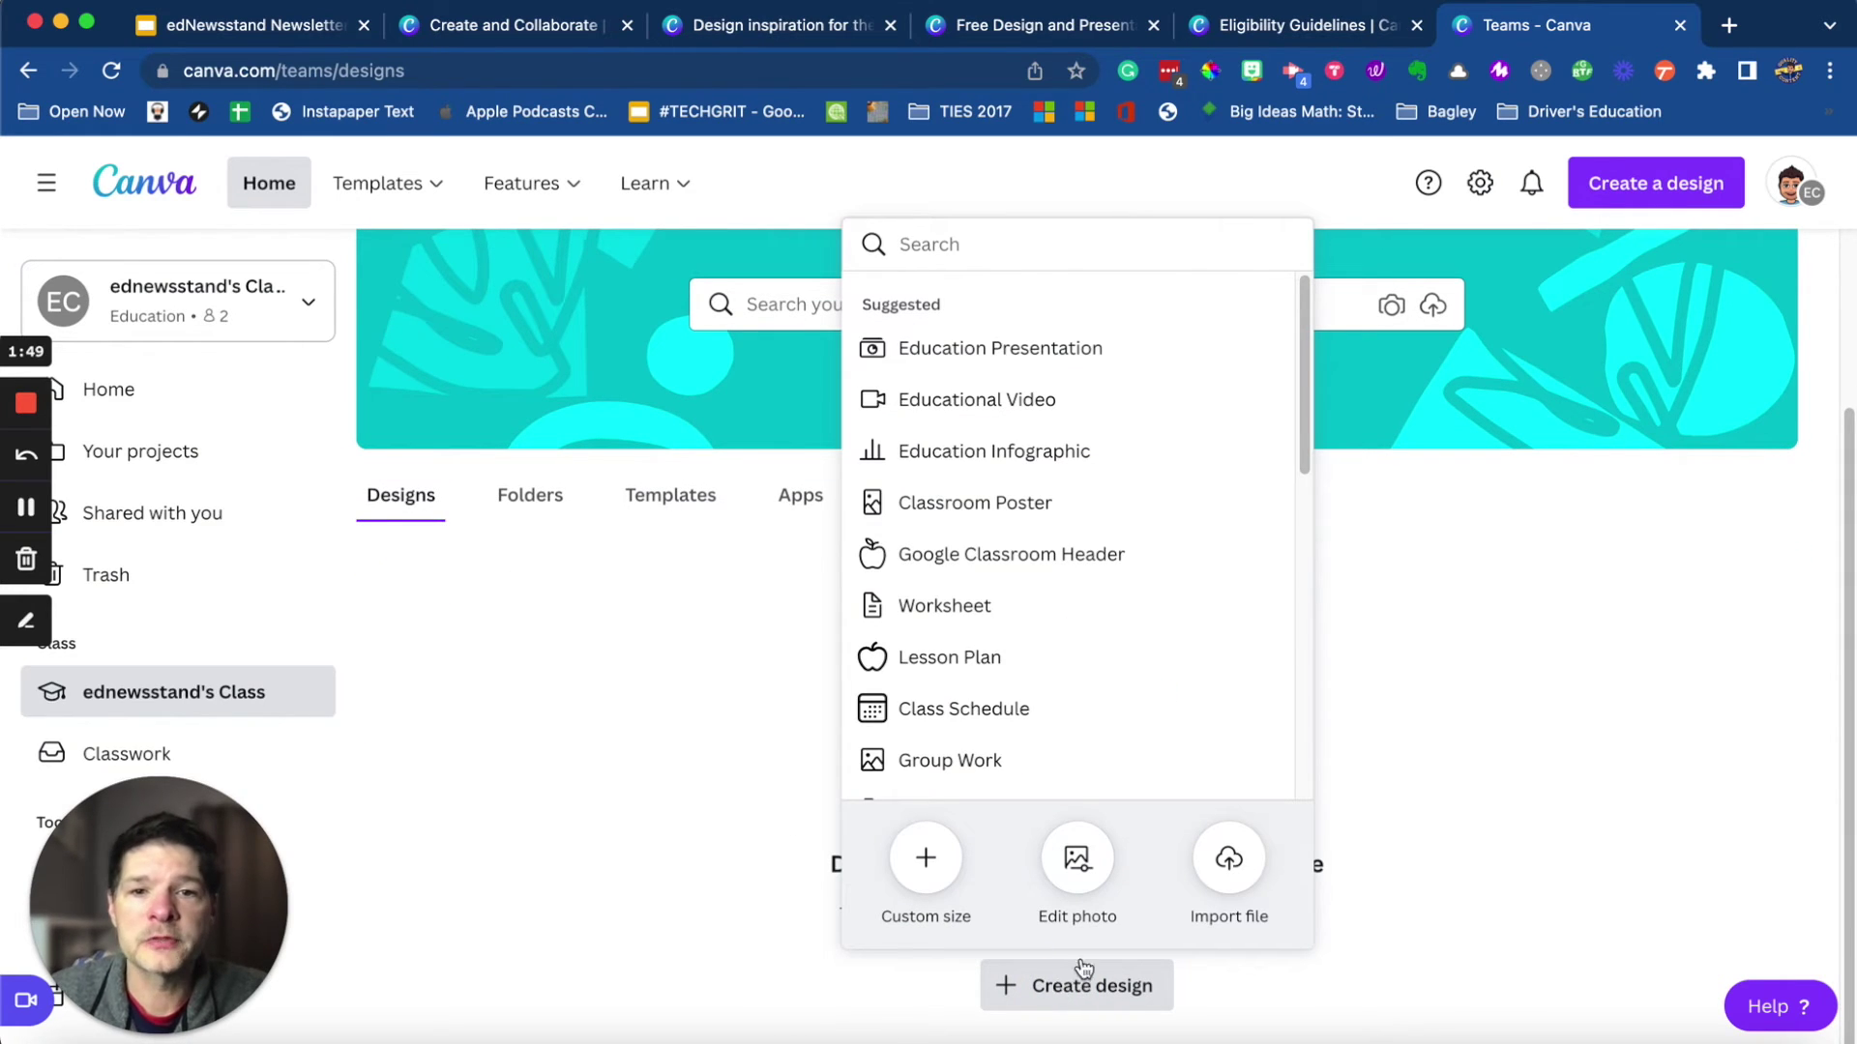
{"action": "left_click", "coordinate": [982, 607]}
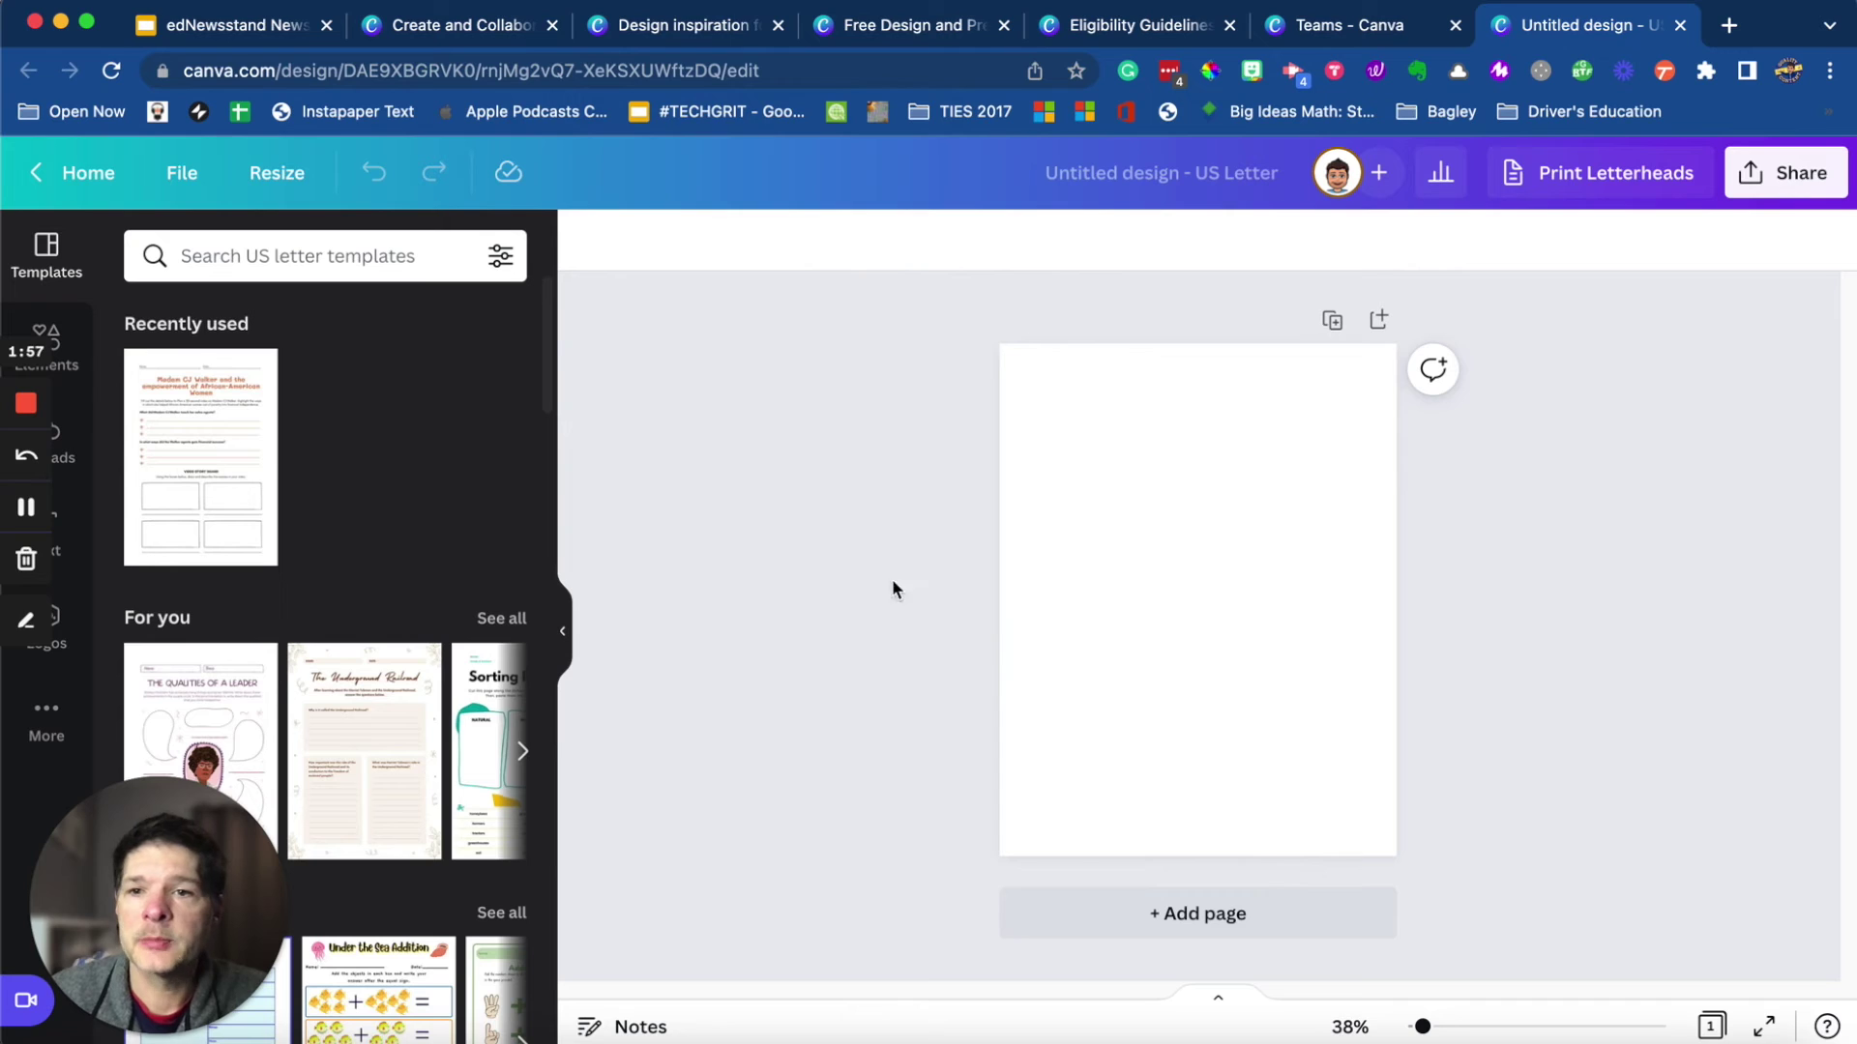
{"action": "left_click", "coordinate": [182, 491]}
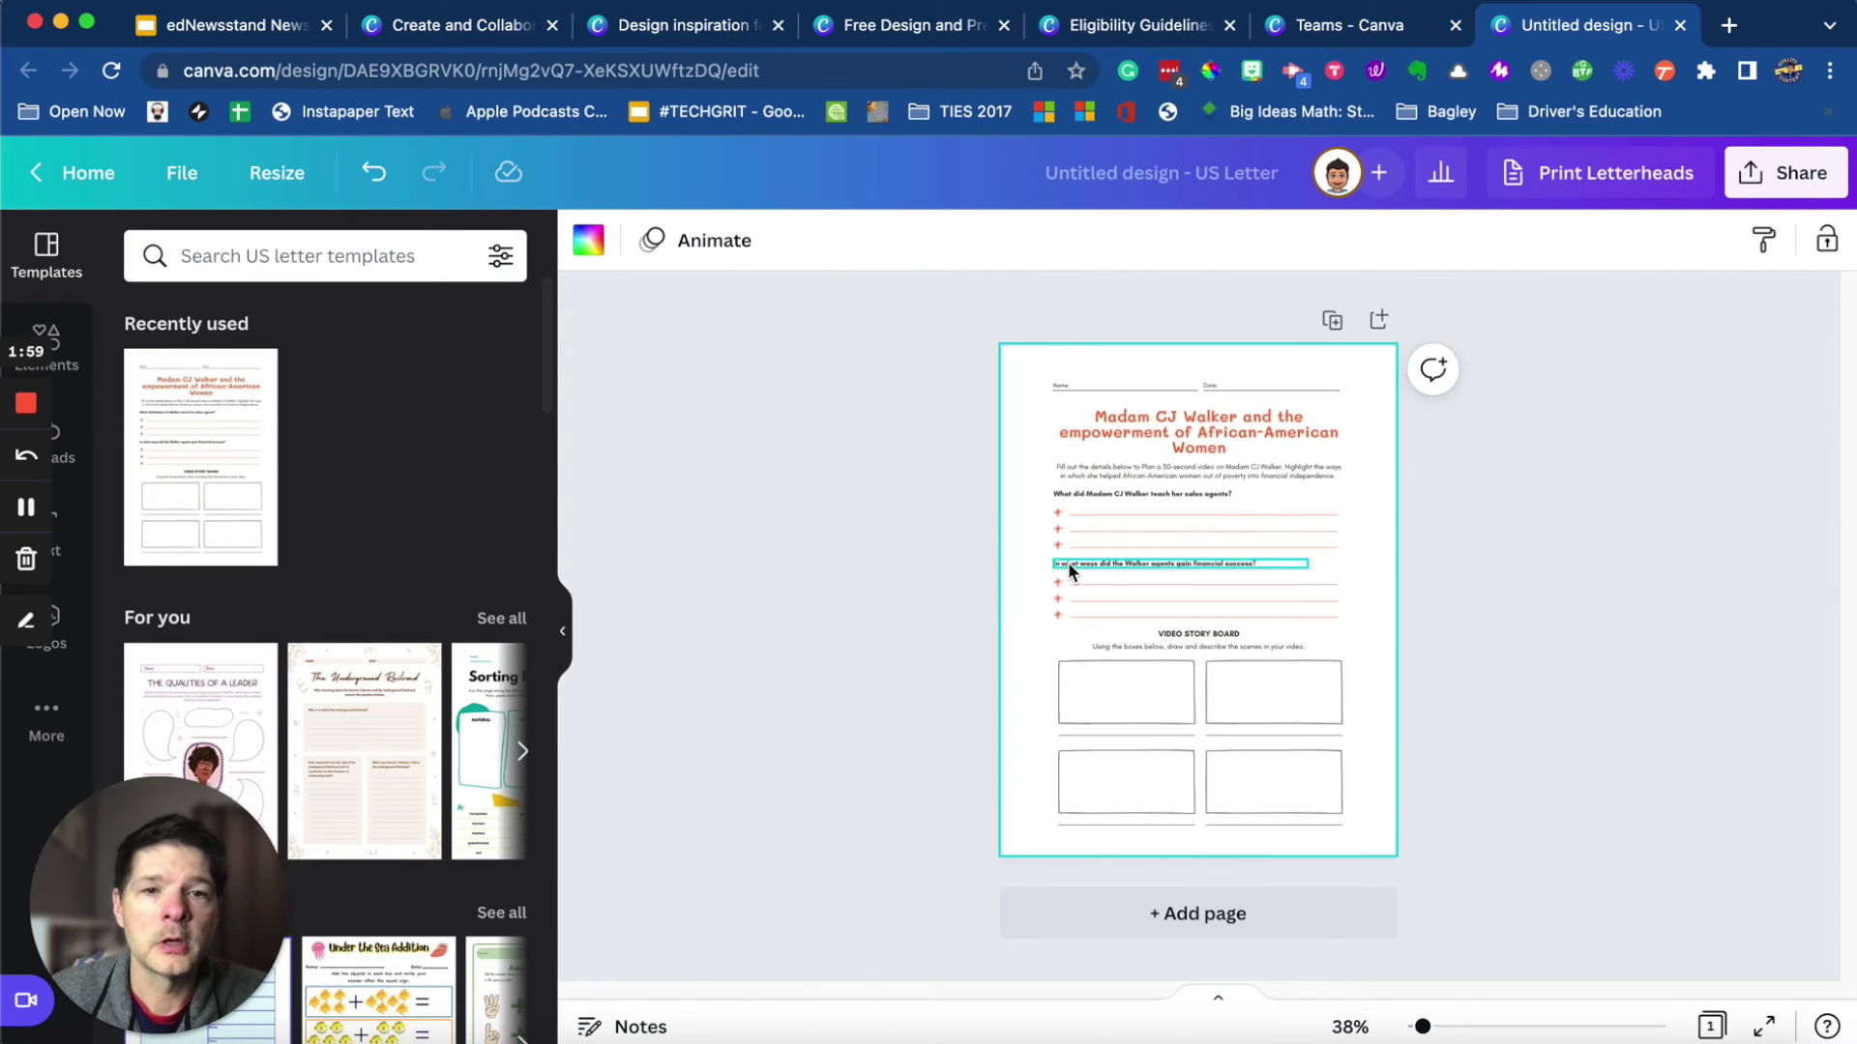
Share the worksheet to Google Classroom, selecting Generic Class and the Create assignment action
{"action": "left_click", "coordinate": [1757, 190]}
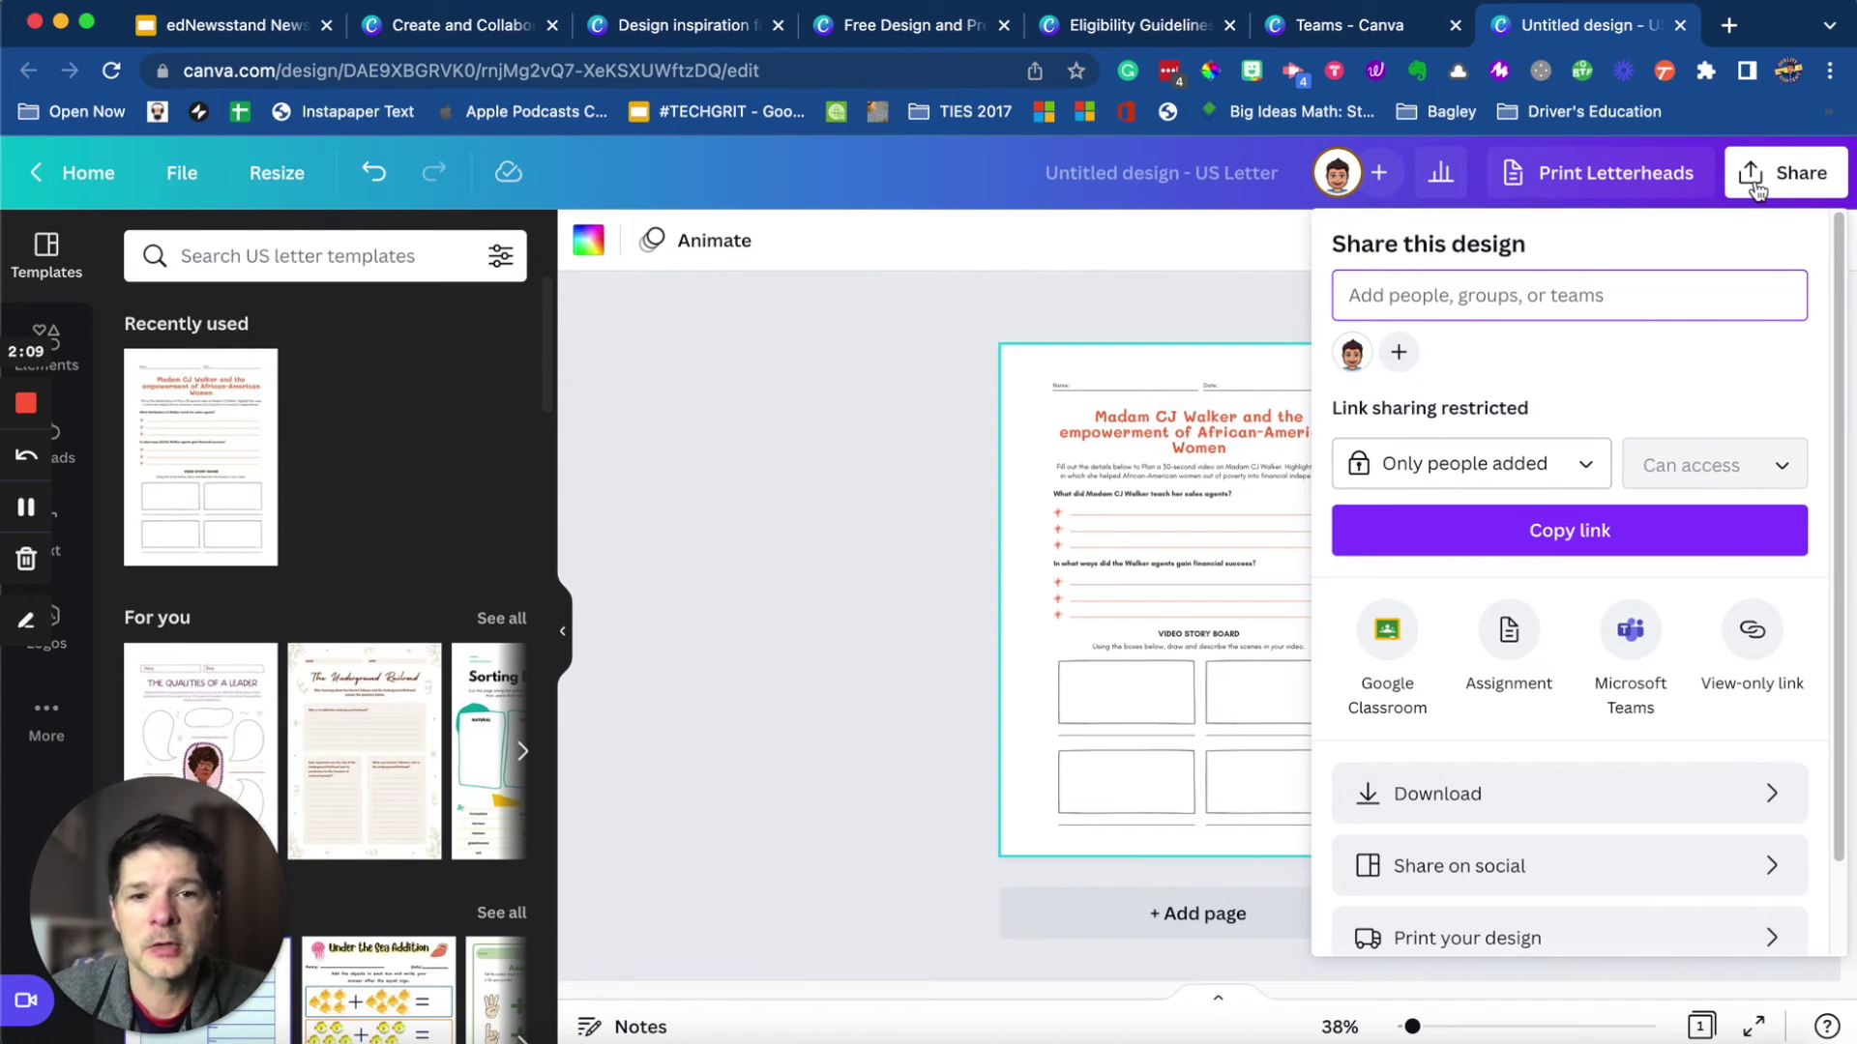
{"action": "left_click", "coordinate": [1391, 649]}
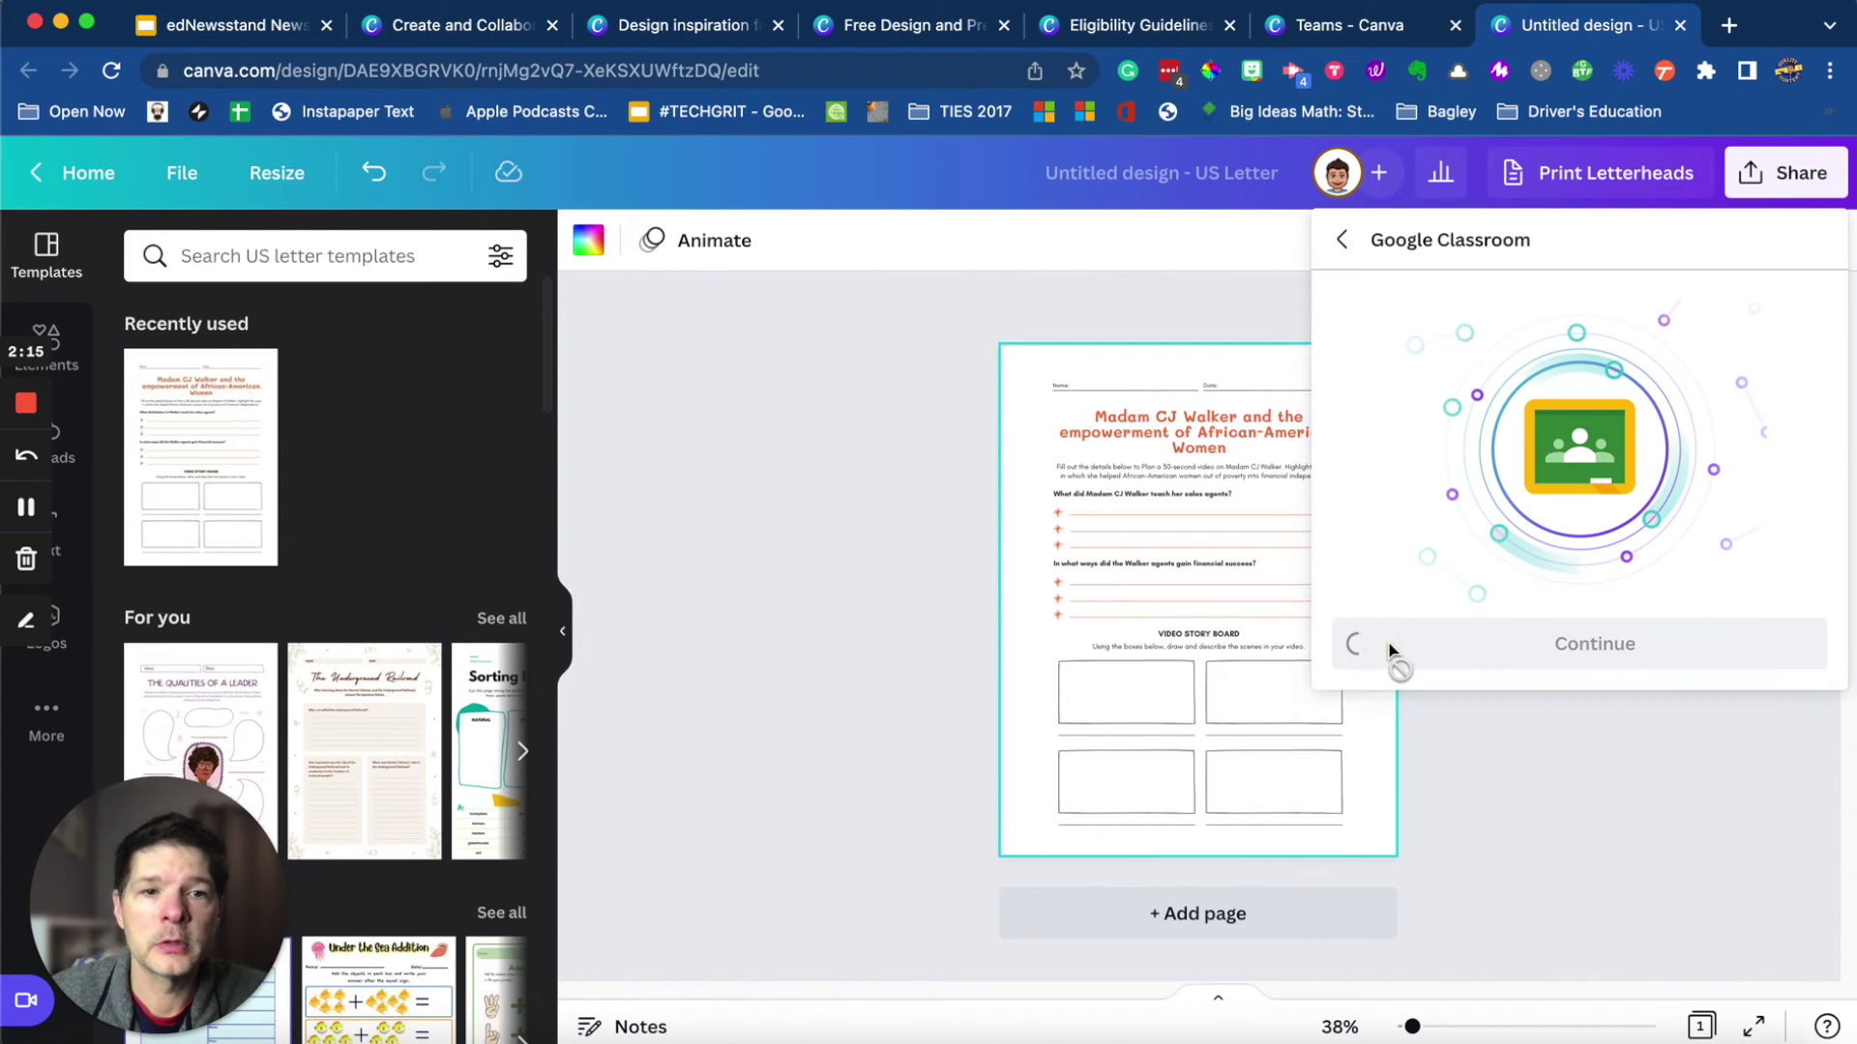
{"action": "left_click", "coordinate": [1428, 634]}
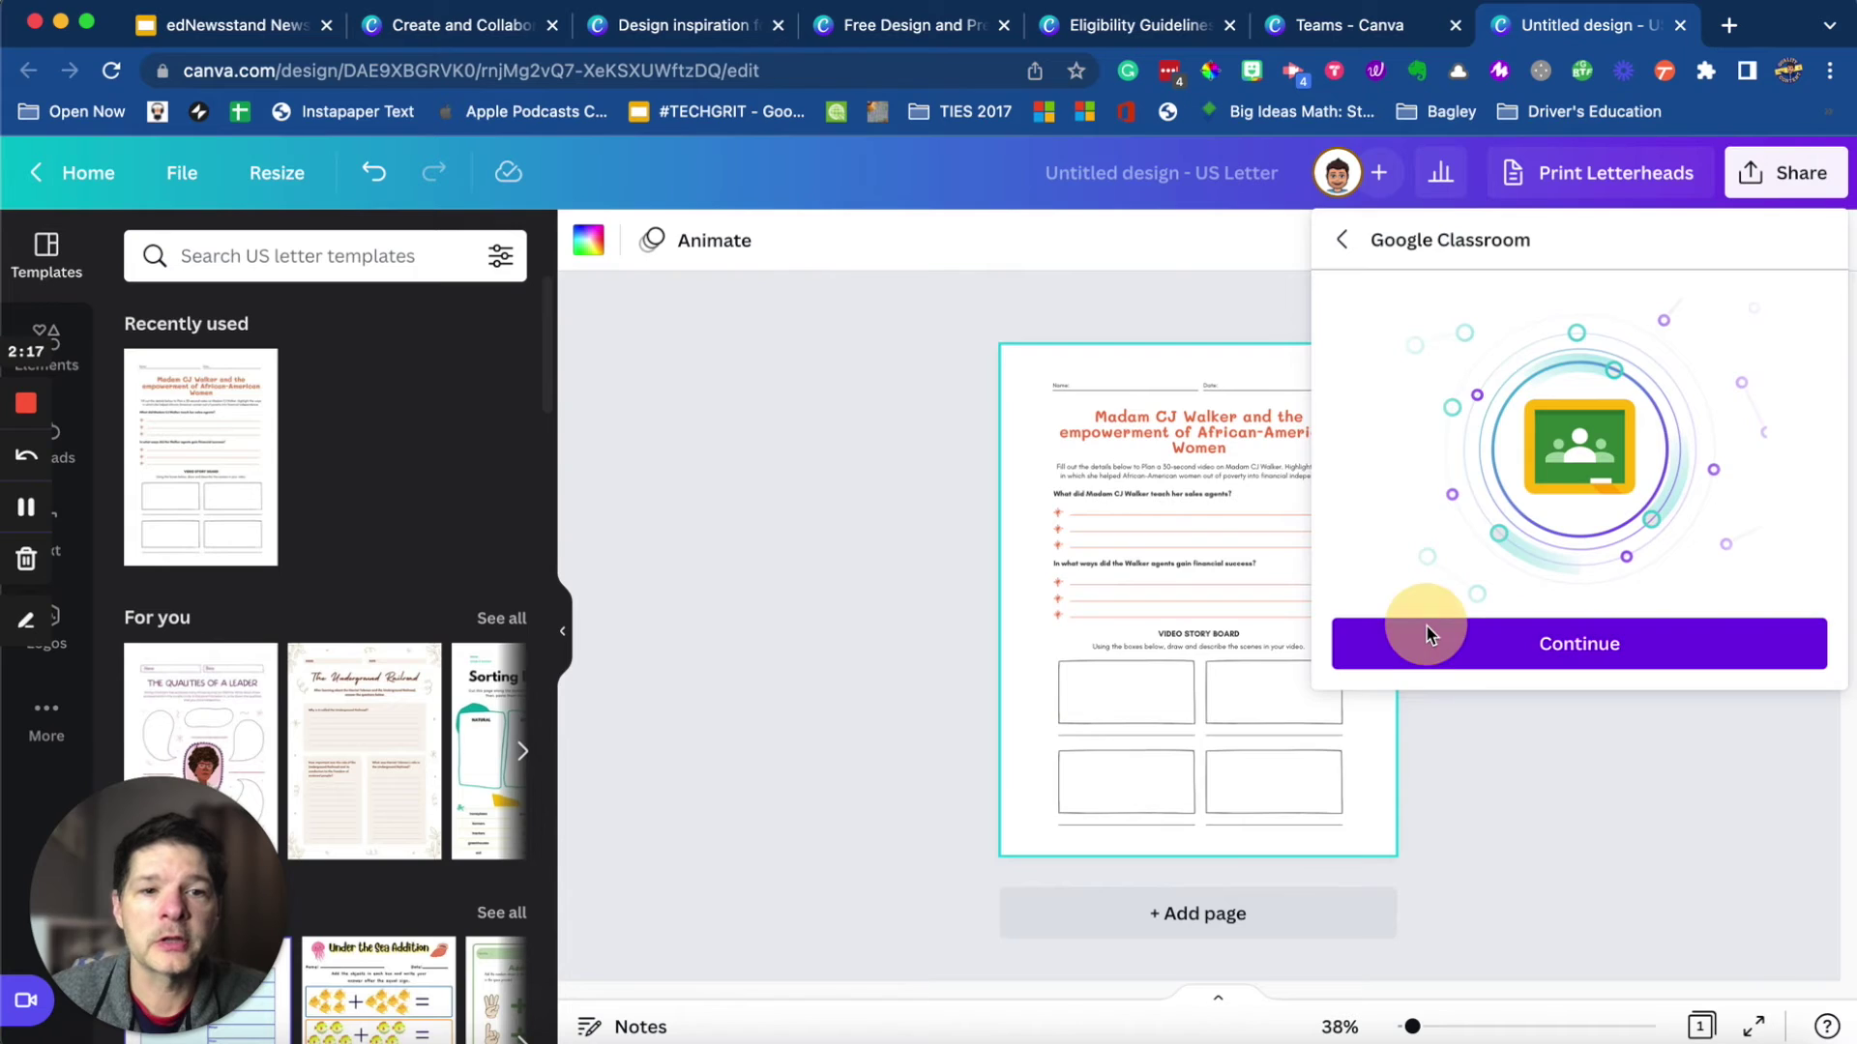
{"action": "left_click", "coordinate": [1043, 535]}
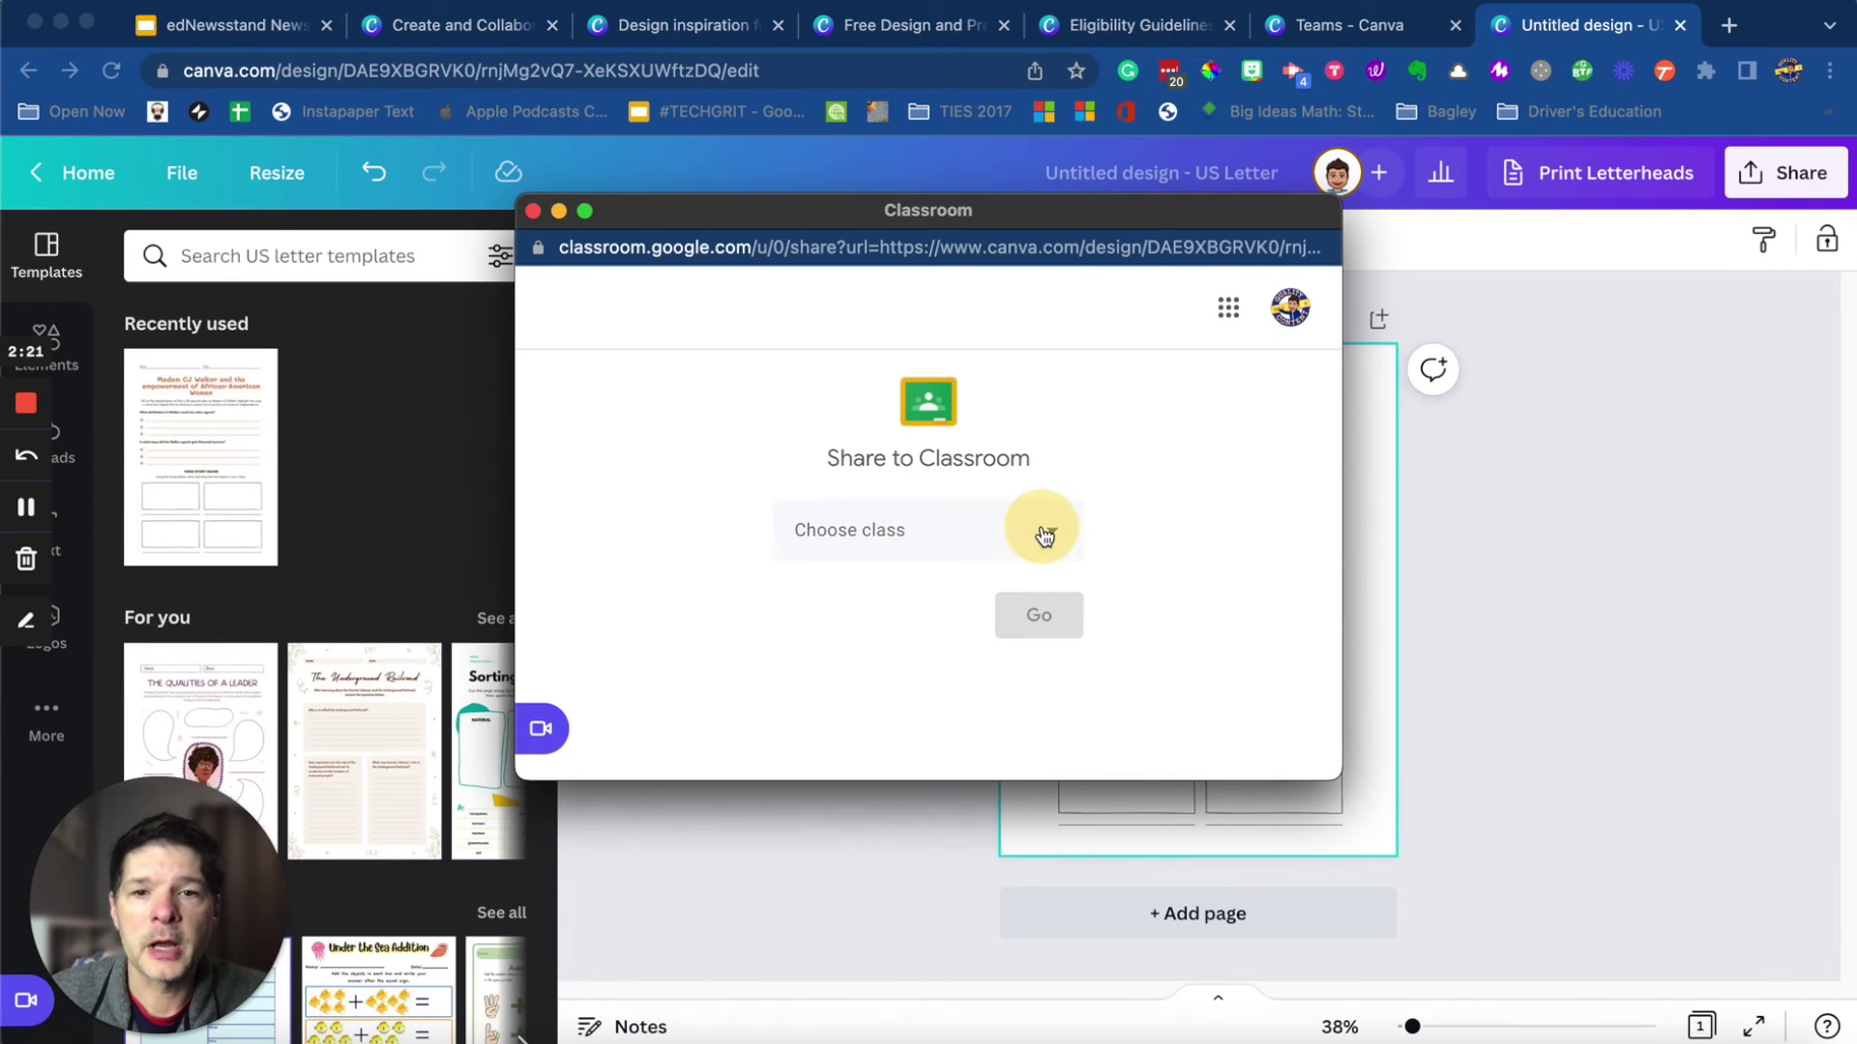
{"action": "left_click", "coordinate": [902, 597]}
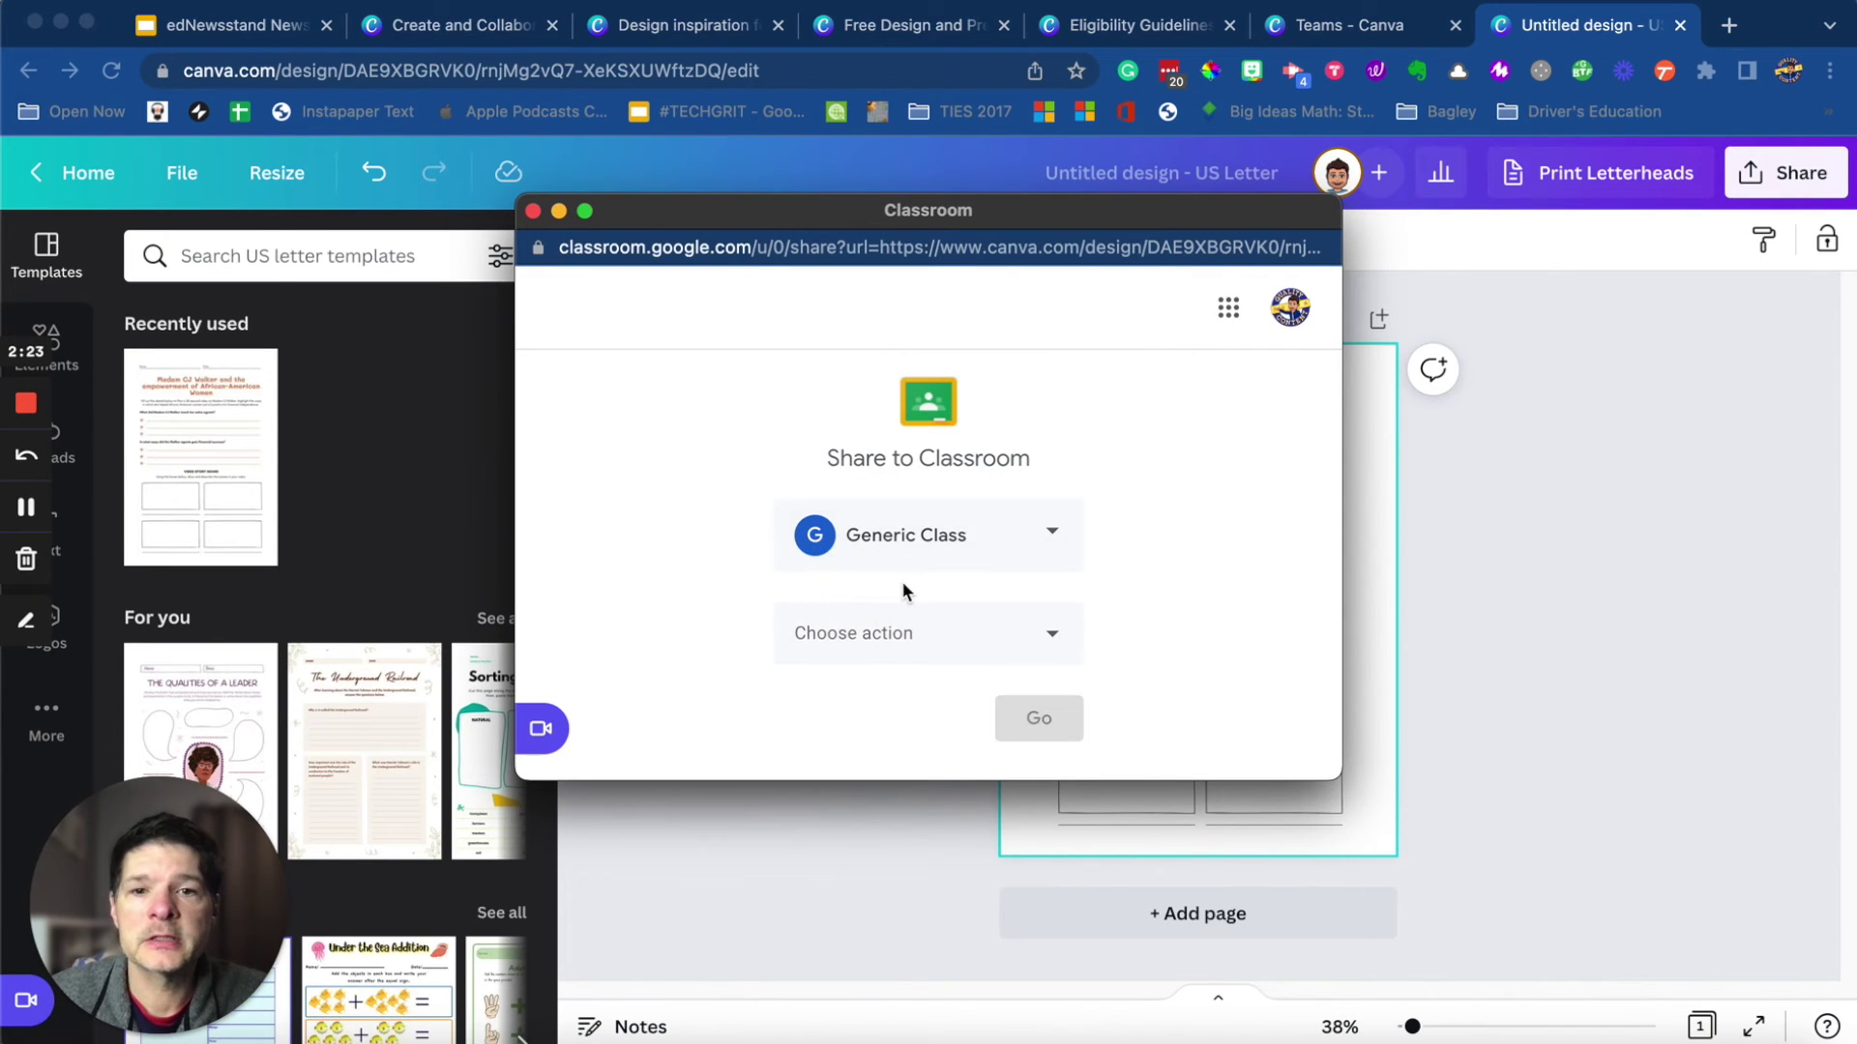
{"action": "left_click", "coordinate": [926, 640]}
{"action": "left_click", "coordinate": [894, 525]}
{"action": "left_click", "coordinate": [1054, 719]}
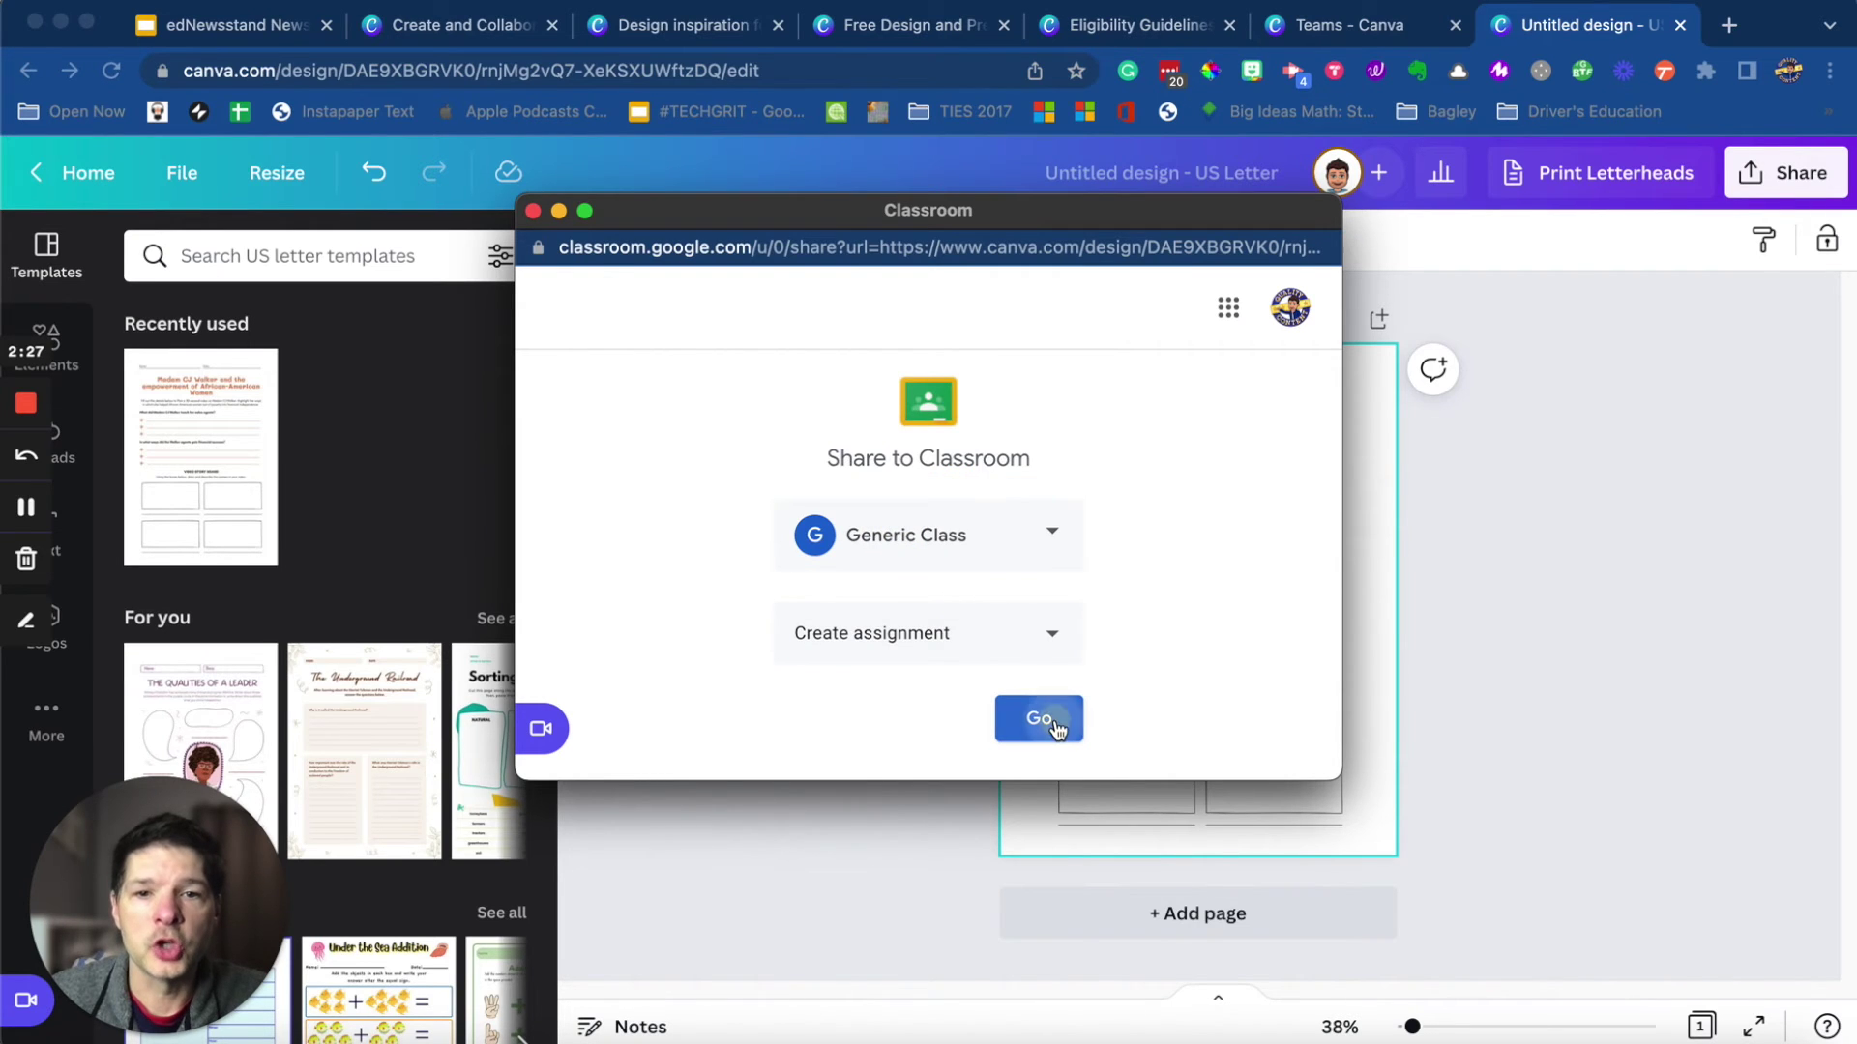
Title the assignment Worksheet, file it under the ednewsstand topic, and assign it to the class
{"action": "type", "text": "Worksheet"}
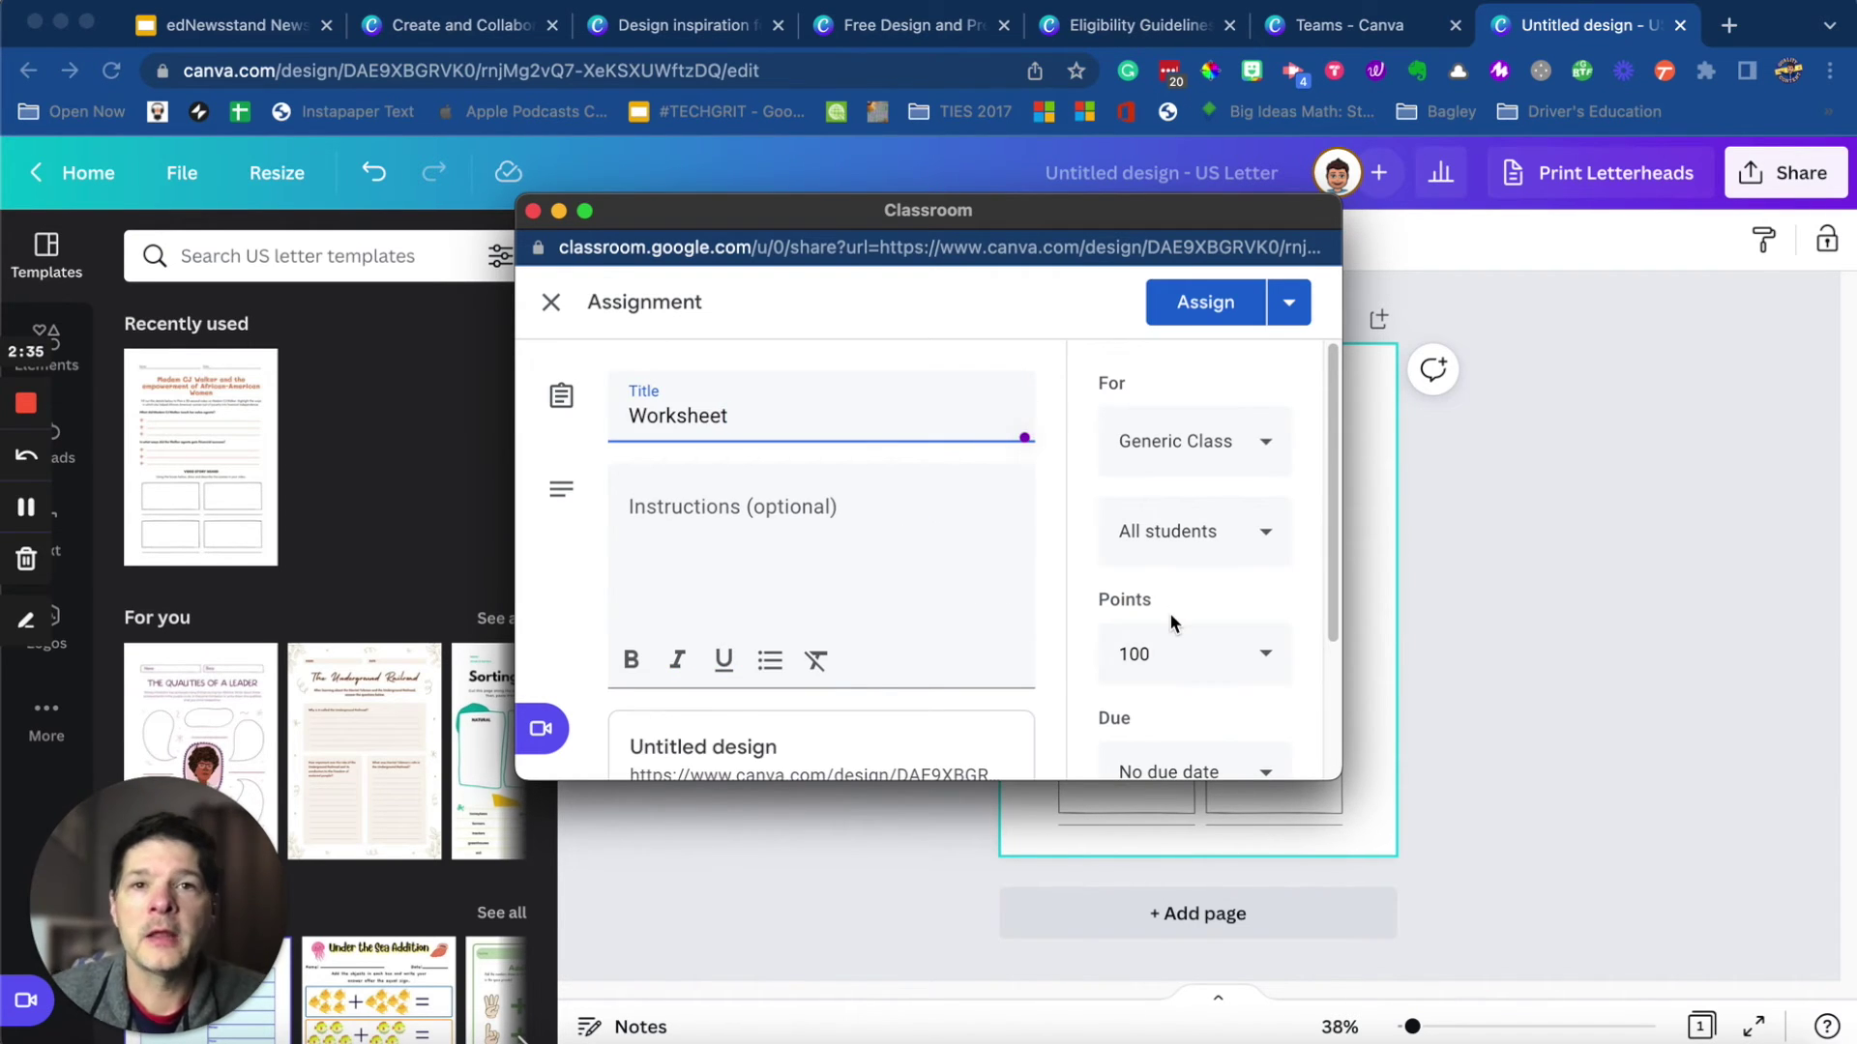
{"action": "scroll", "coordinate": [1165, 590], "scroll_direction": "down", "scroll_amount": 4}
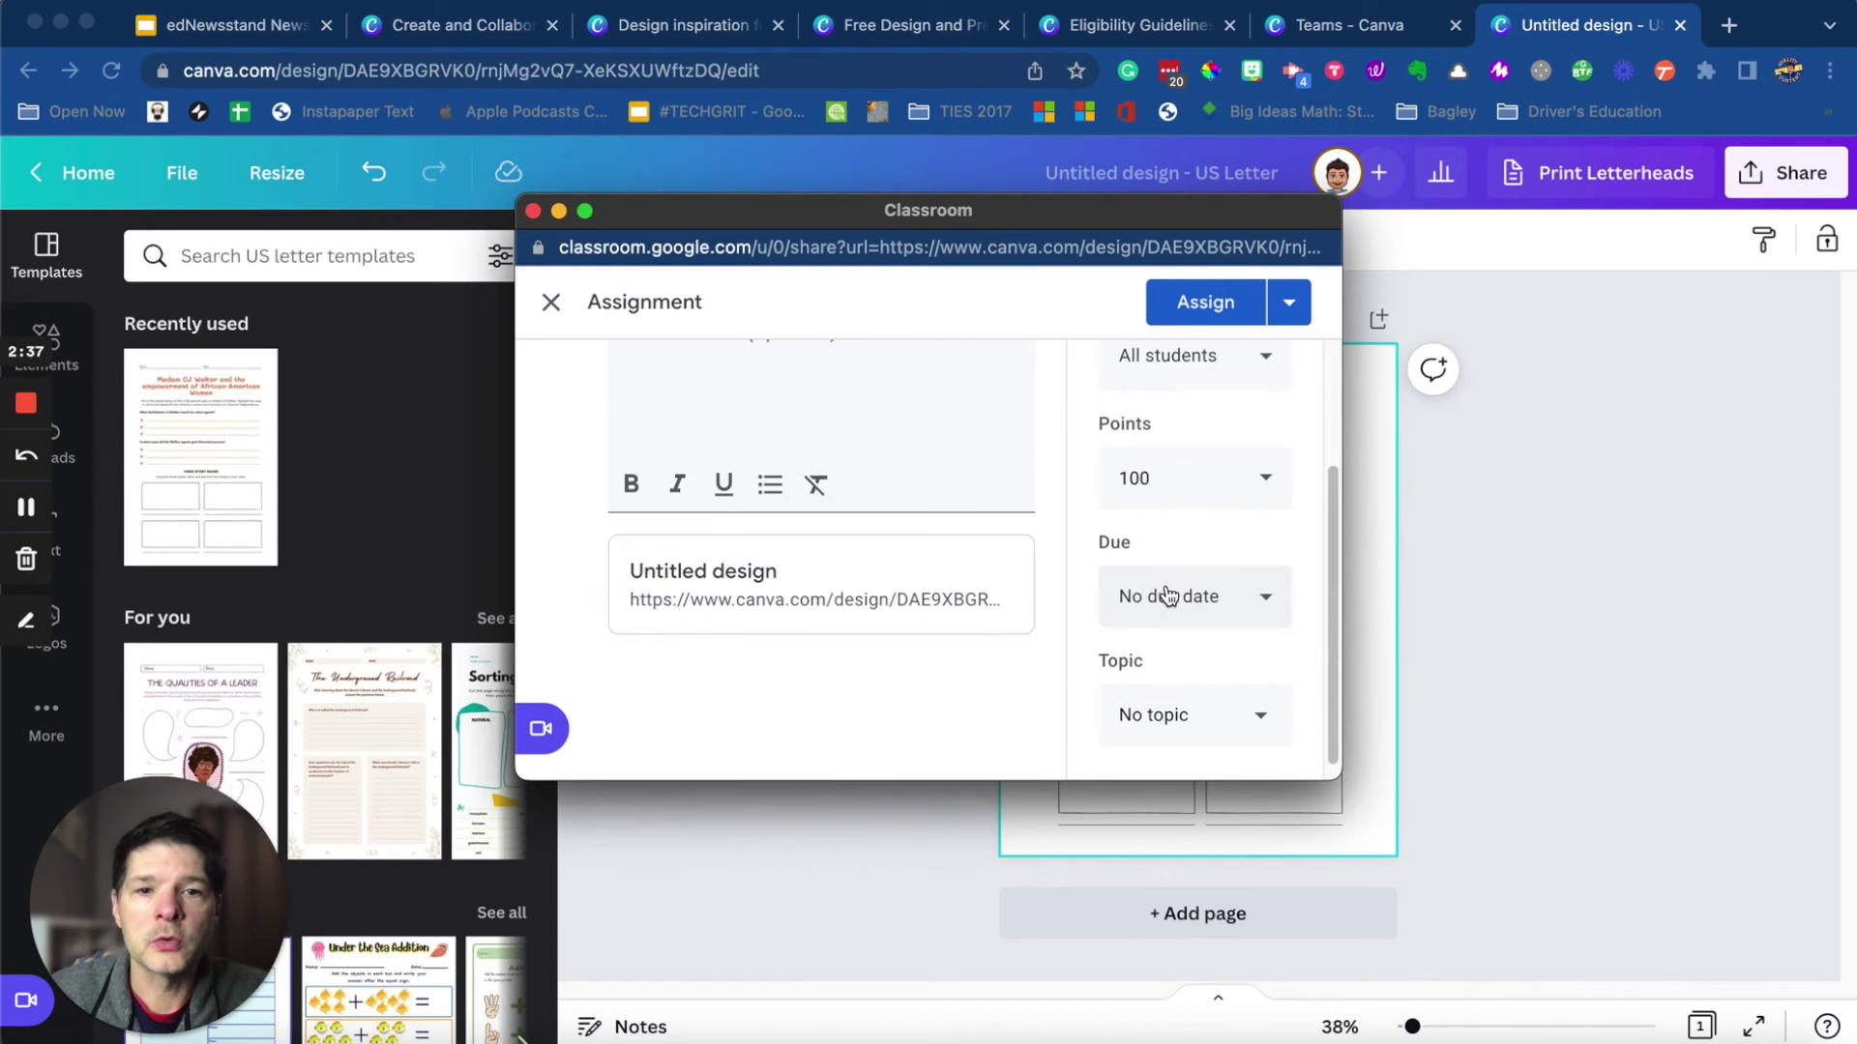
{"action": "left_click", "coordinate": [1238, 702]}
{"action": "left_click", "coordinate": [1237, 652]}
{"action": "left_click", "coordinate": [1226, 299]}
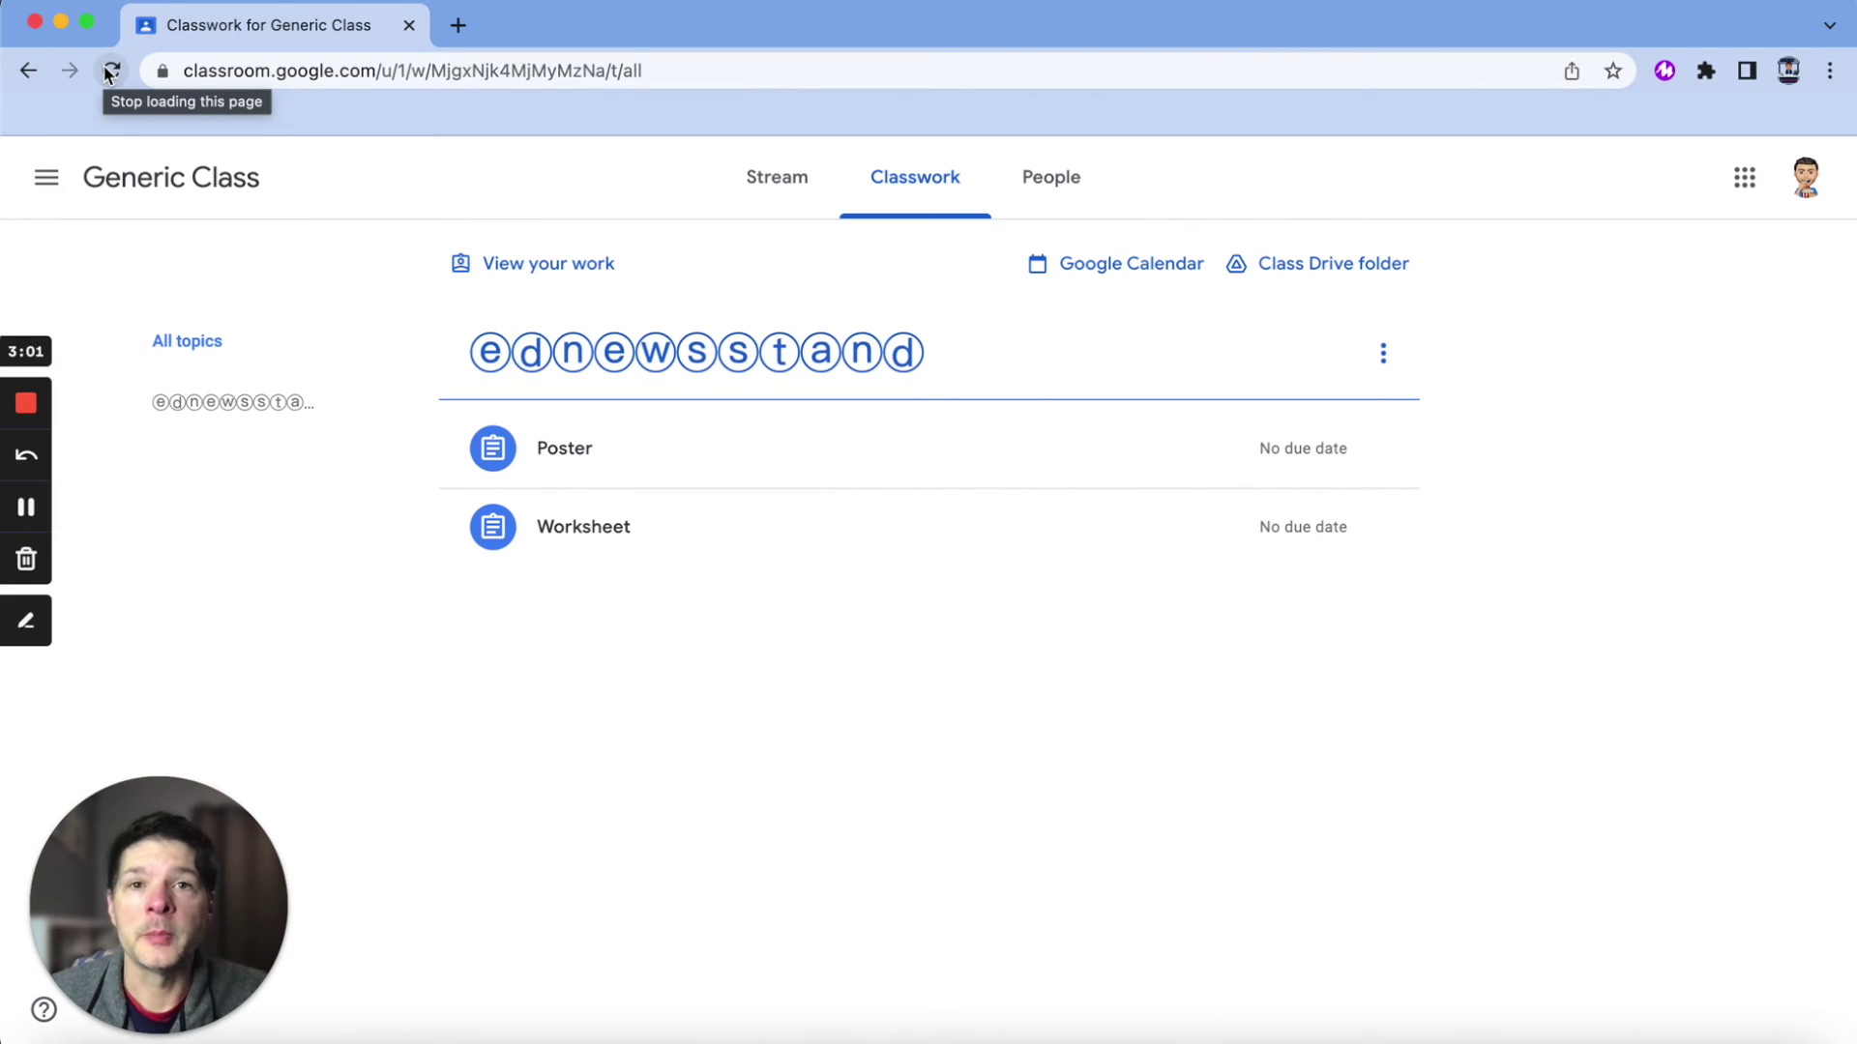
As the student, open the Worksheet assignment in Google Classroom, follow its attached Canva design link, and use the shared template
{"action": "left_click", "coordinate": [576, 528]}
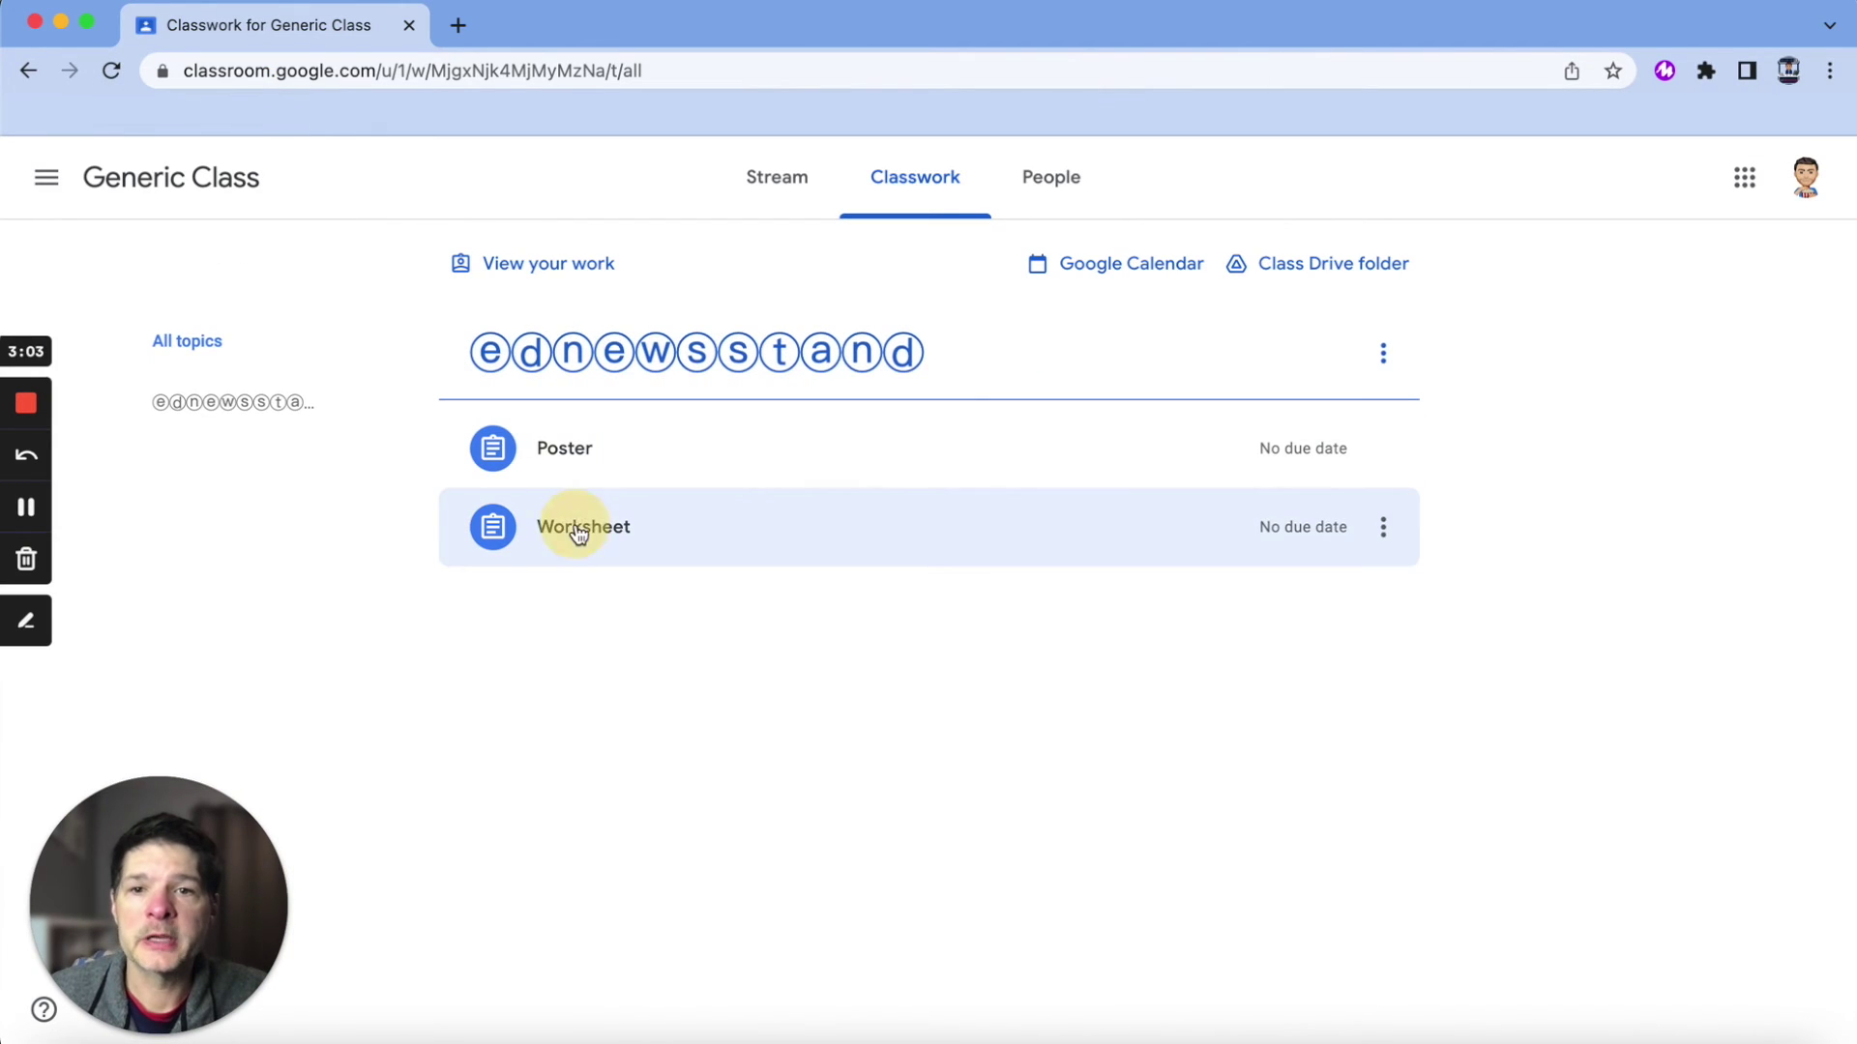
{"action": "left_click", "coordinate": [528, 850]}
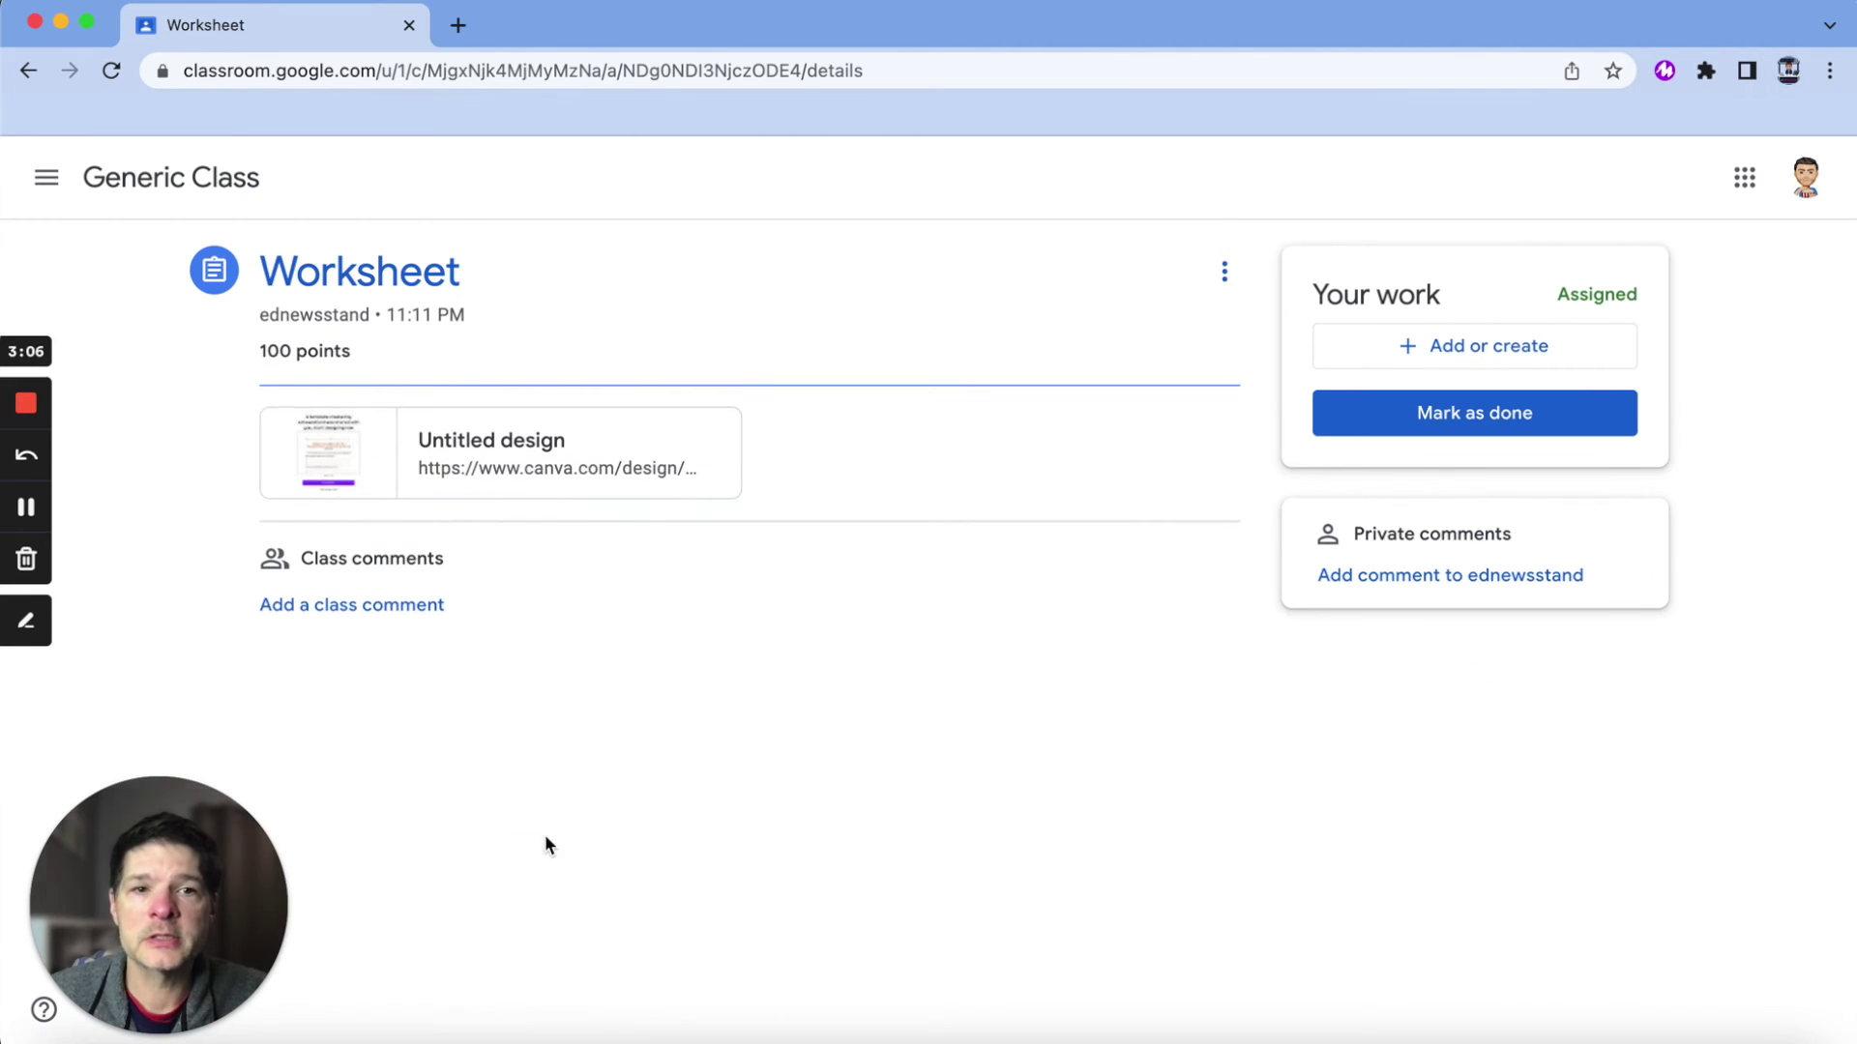
{"action": "left_click", "coordinate": [535, 448]}
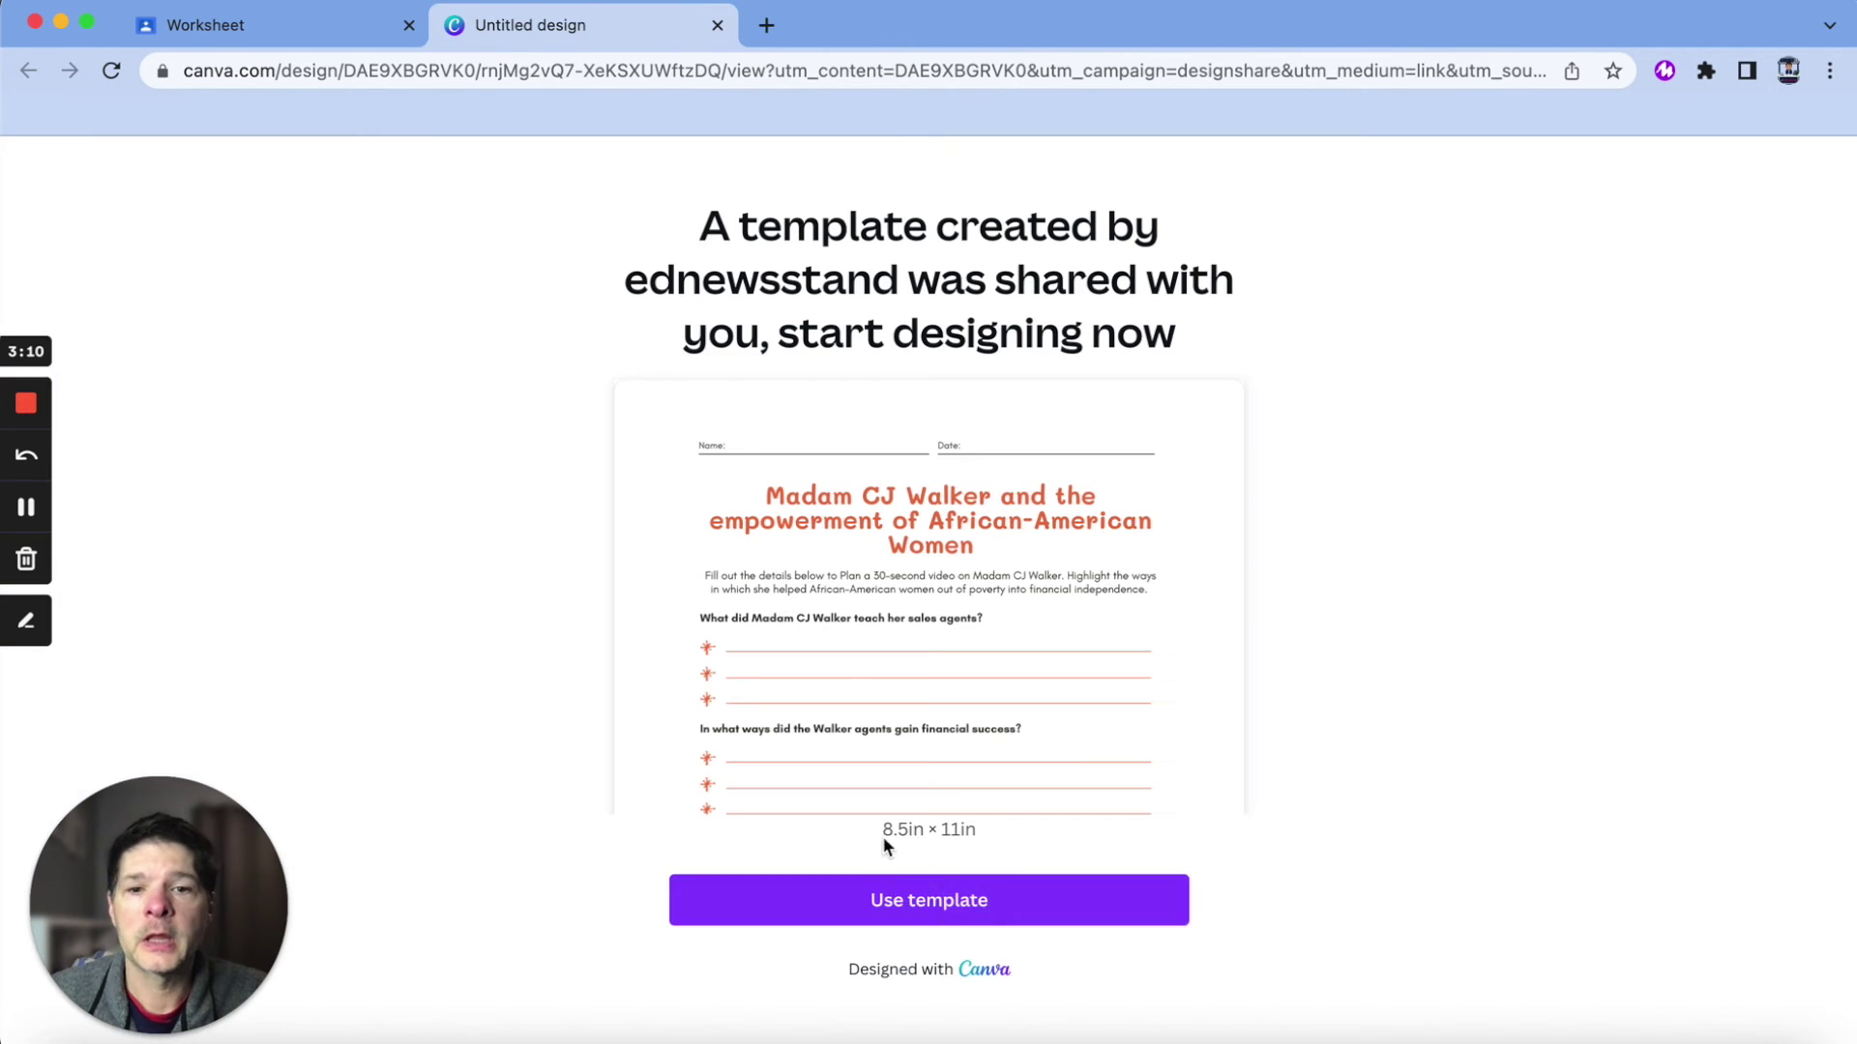
{"action": "left_click", "coordinate": [863, 901]}
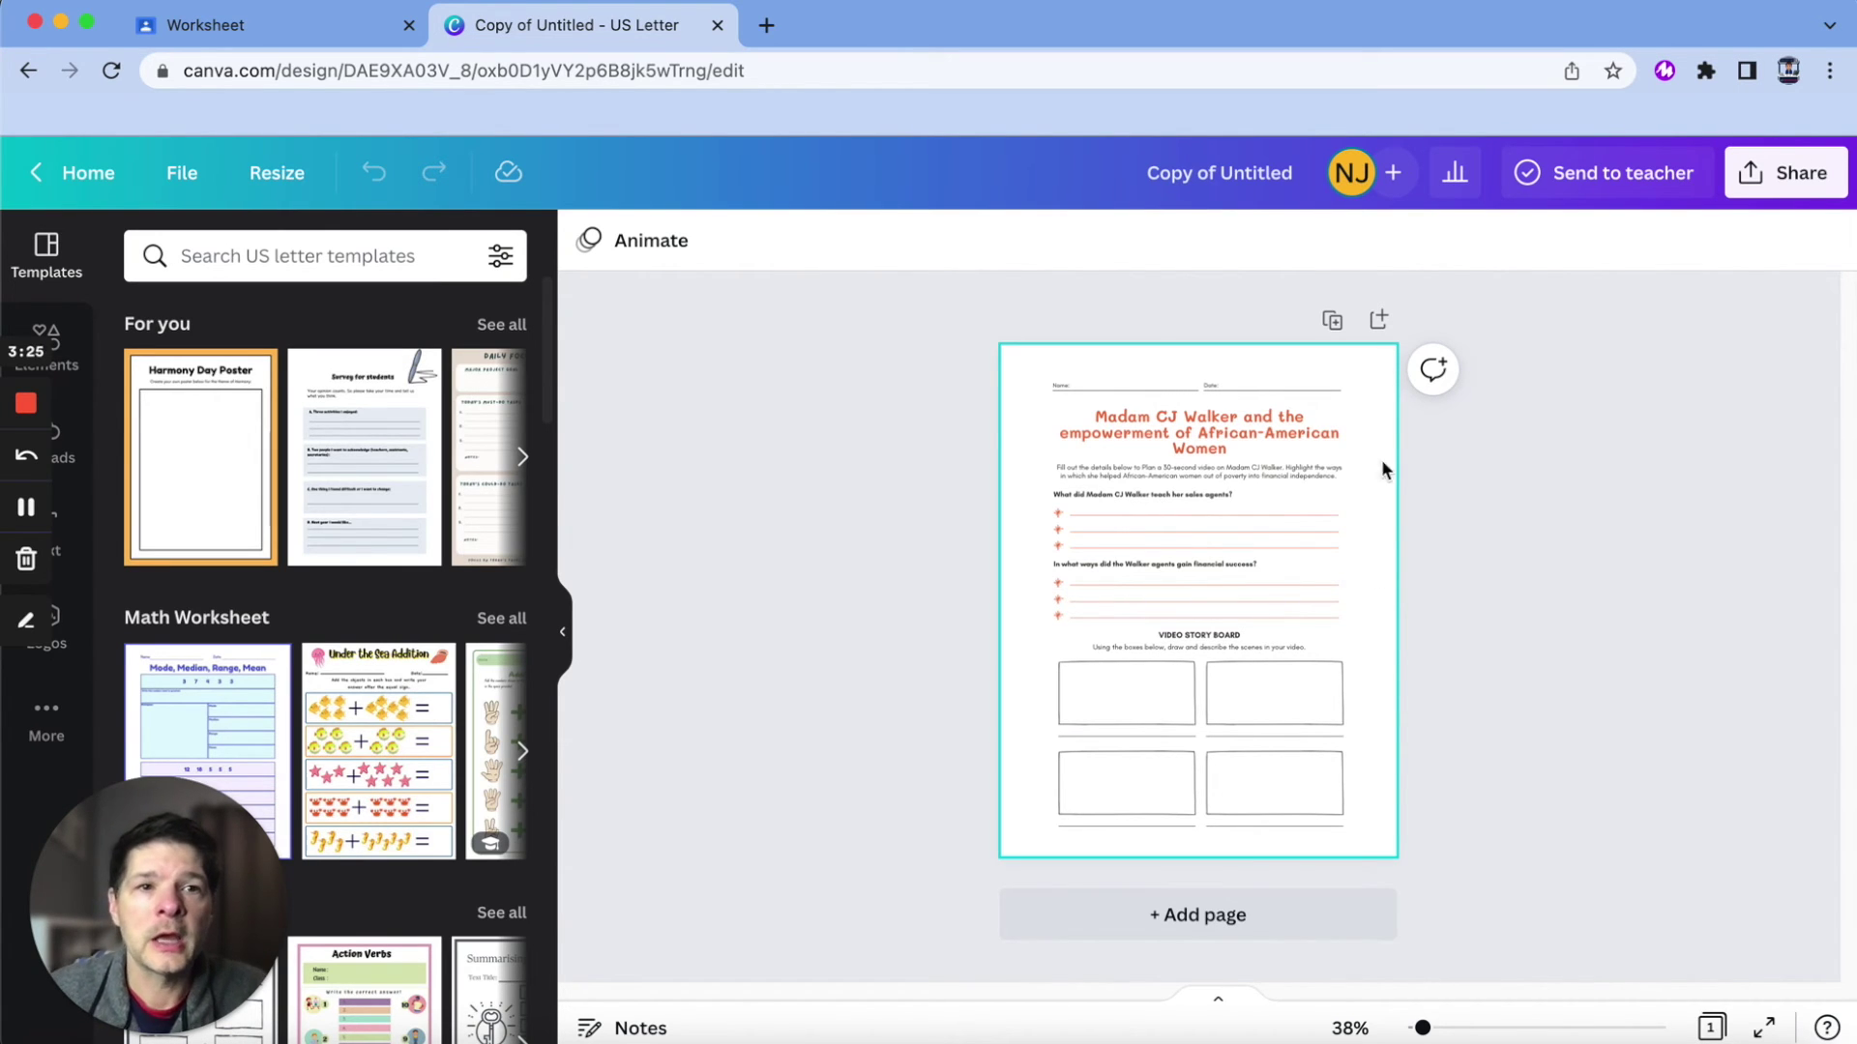
Send the student's worksheet copy to the teacher in Canva and mark the Worksheet assignment as done in Google Classroom
{"action": "left_click", "coordinate": [1572, 186]}
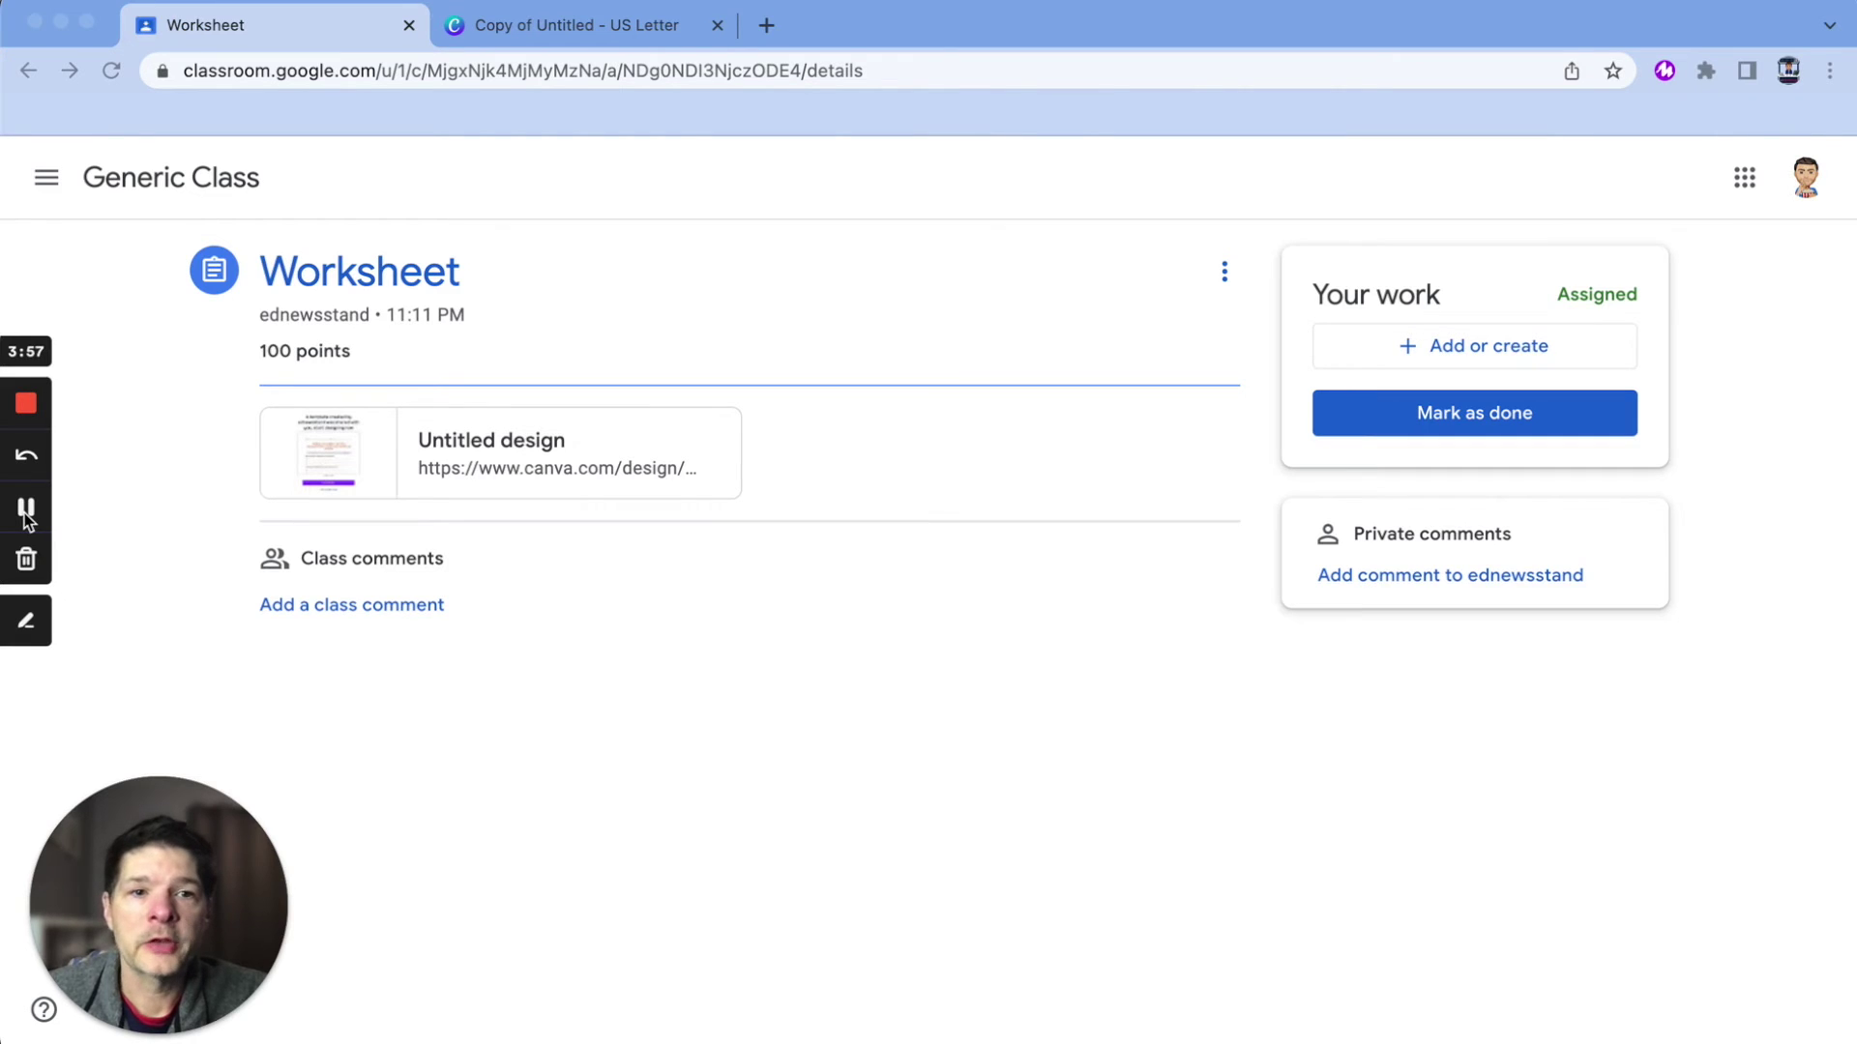
{"action": "left_click", "coordinate": [1369, 426]}
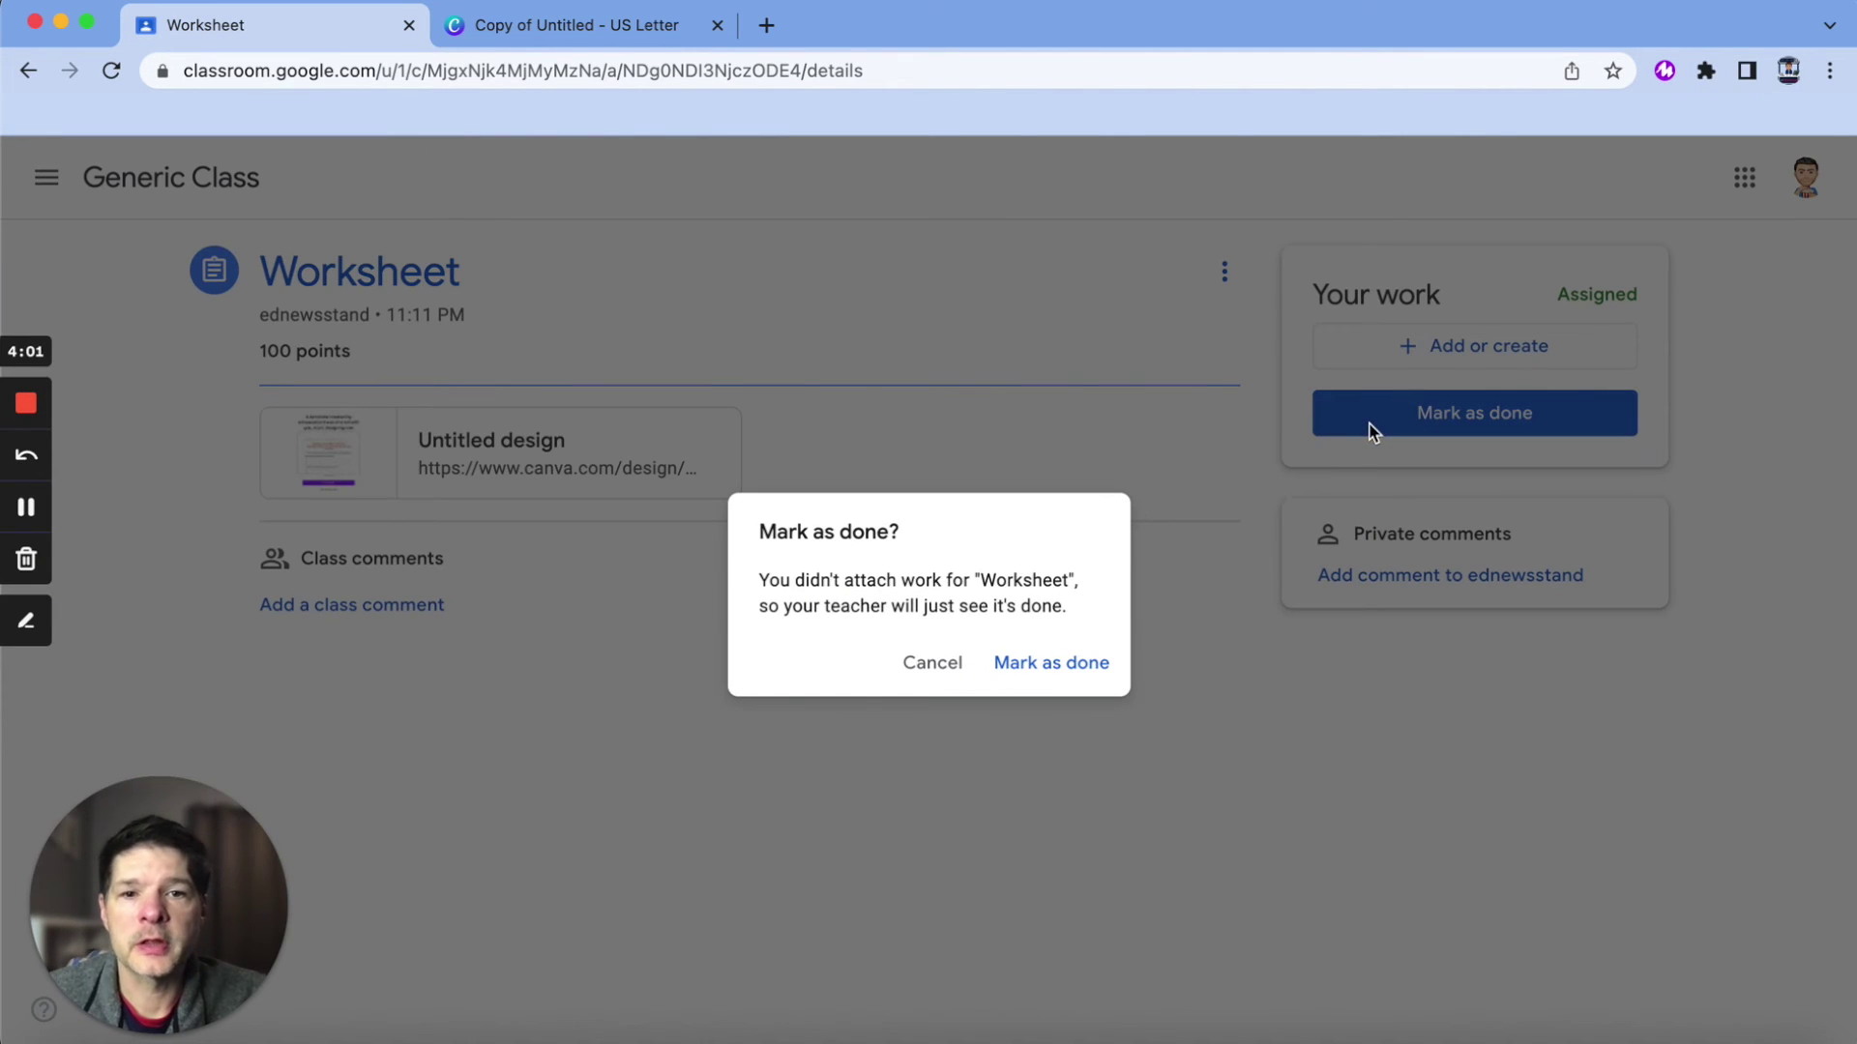
{"action": "left_click", "coordinate": [1064, 661]}
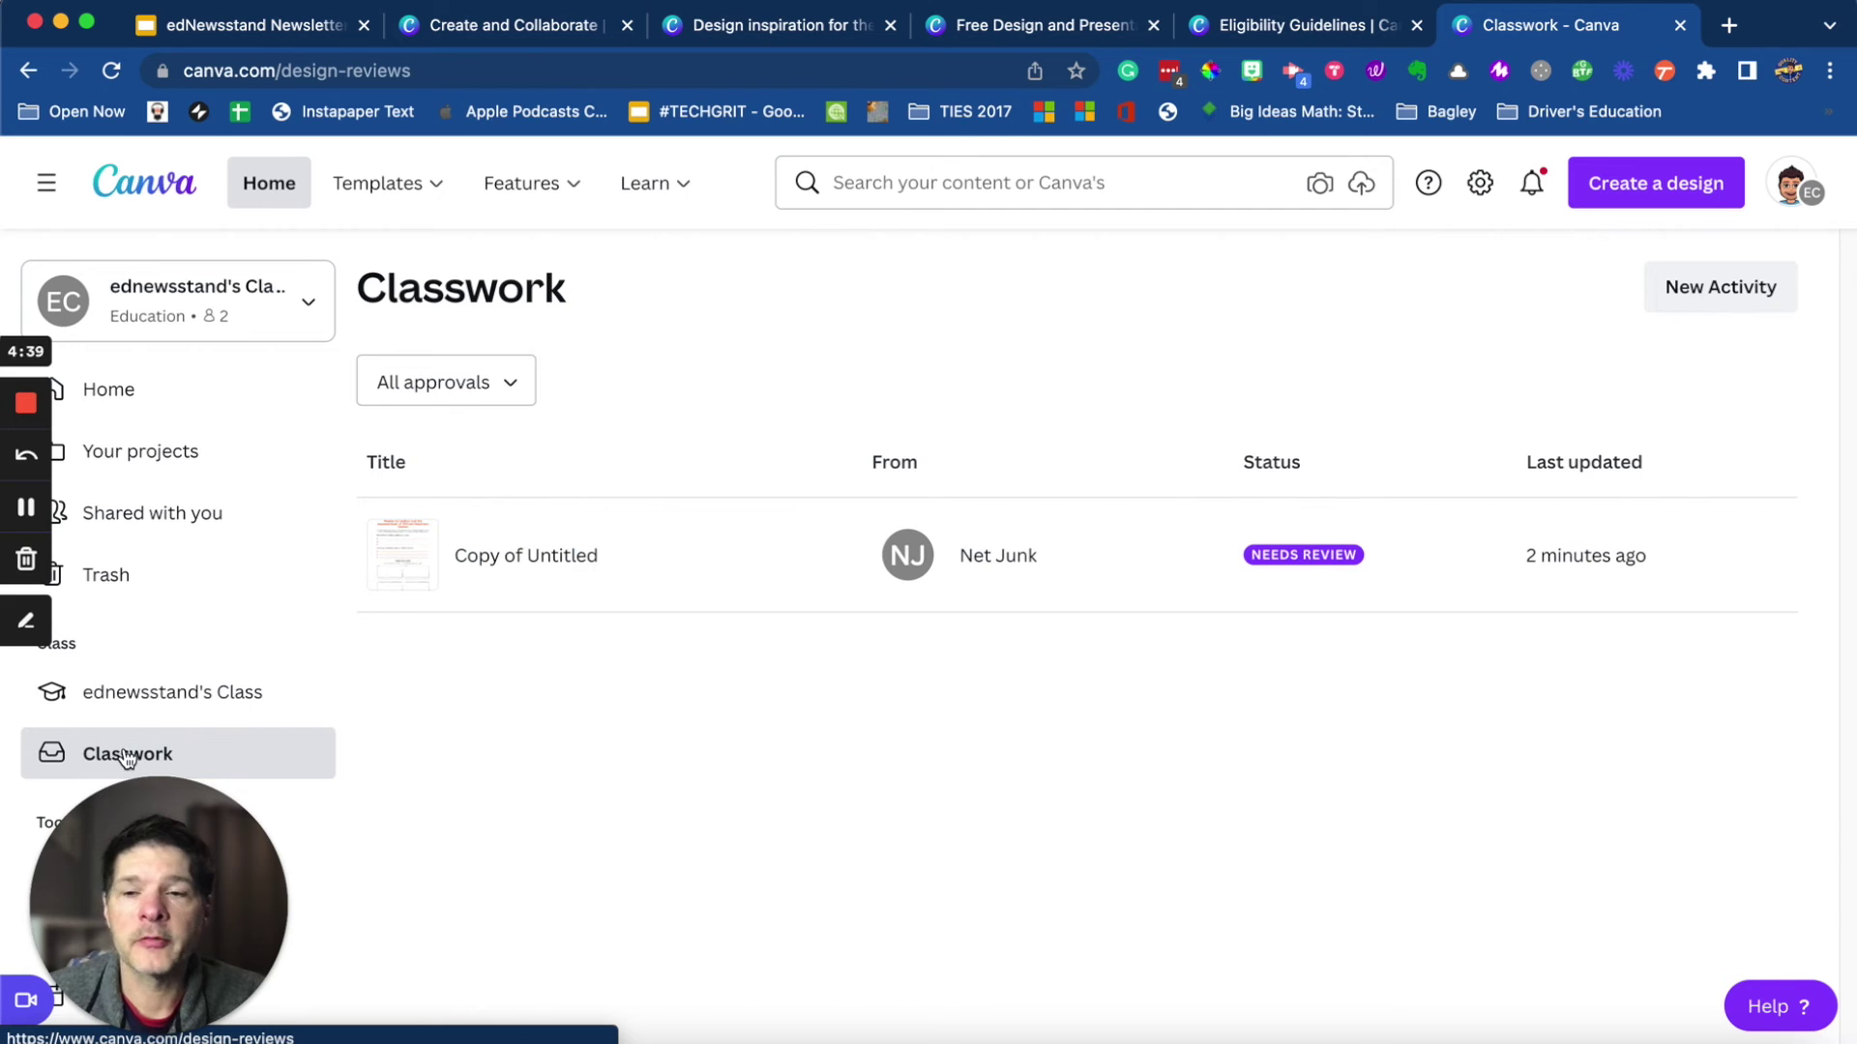
As the teacher, open the submitted Copy of Untitled from Classwork for review and return it to the student without a feedback message
{"action": "left_click", "coordinate": [499, 553]}
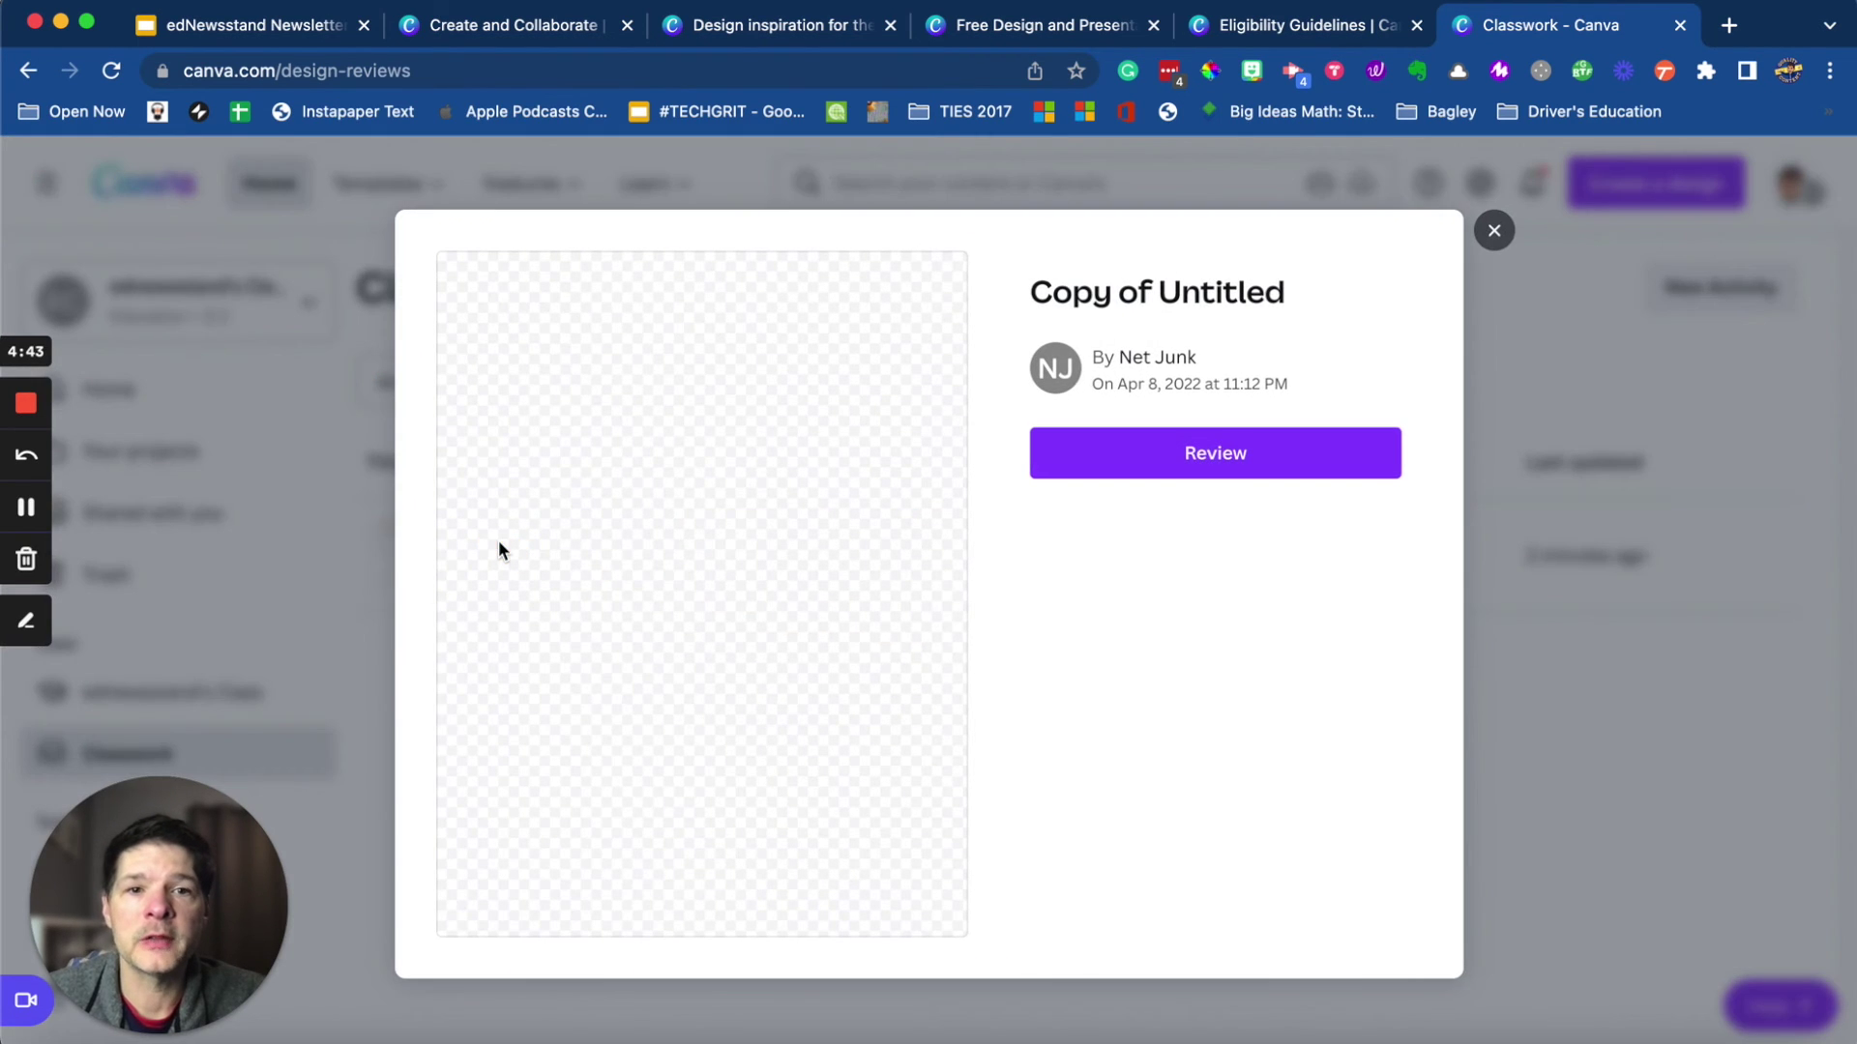
{"action": "left_click", "coordinate": [1169, 455]}
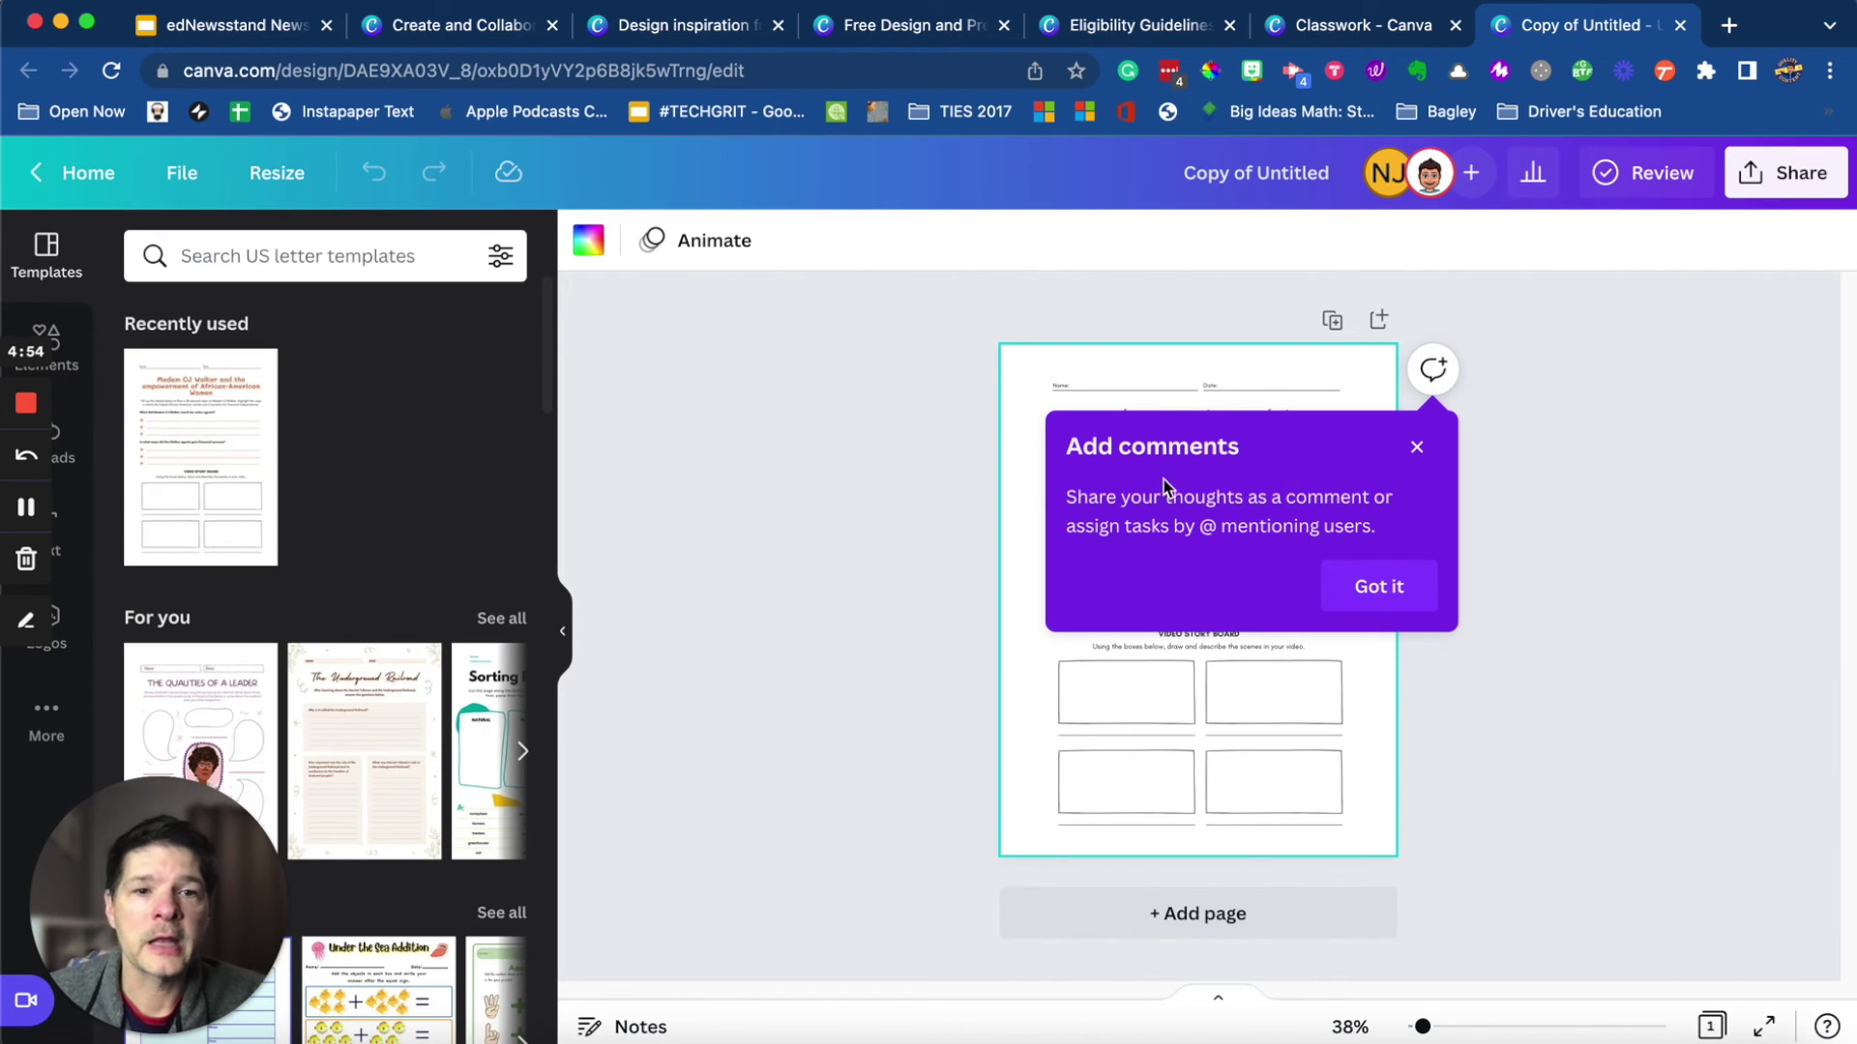
{"action": "left_click", "coordinate": [1364, 588]}
{"action": "left_click", "coordinate": [1618, 190]}
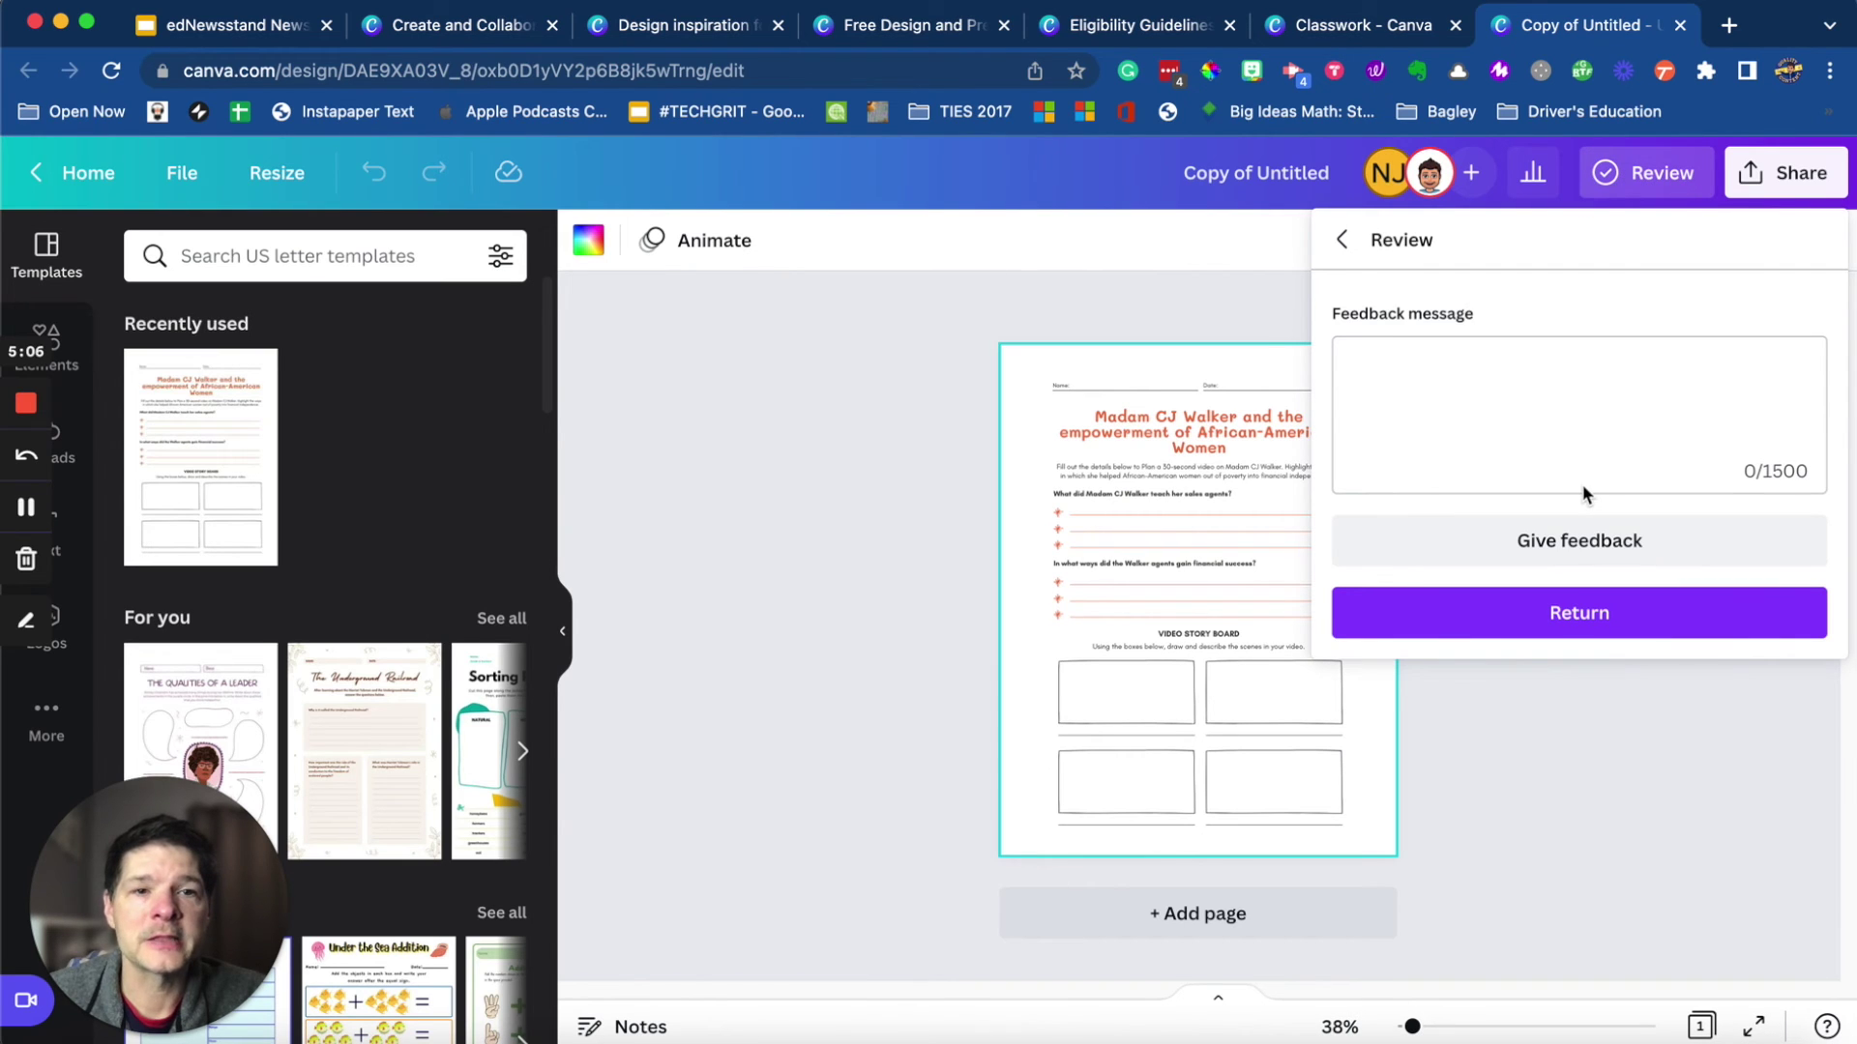
{"action": "left_click", "coordinate": [1578, 615]}
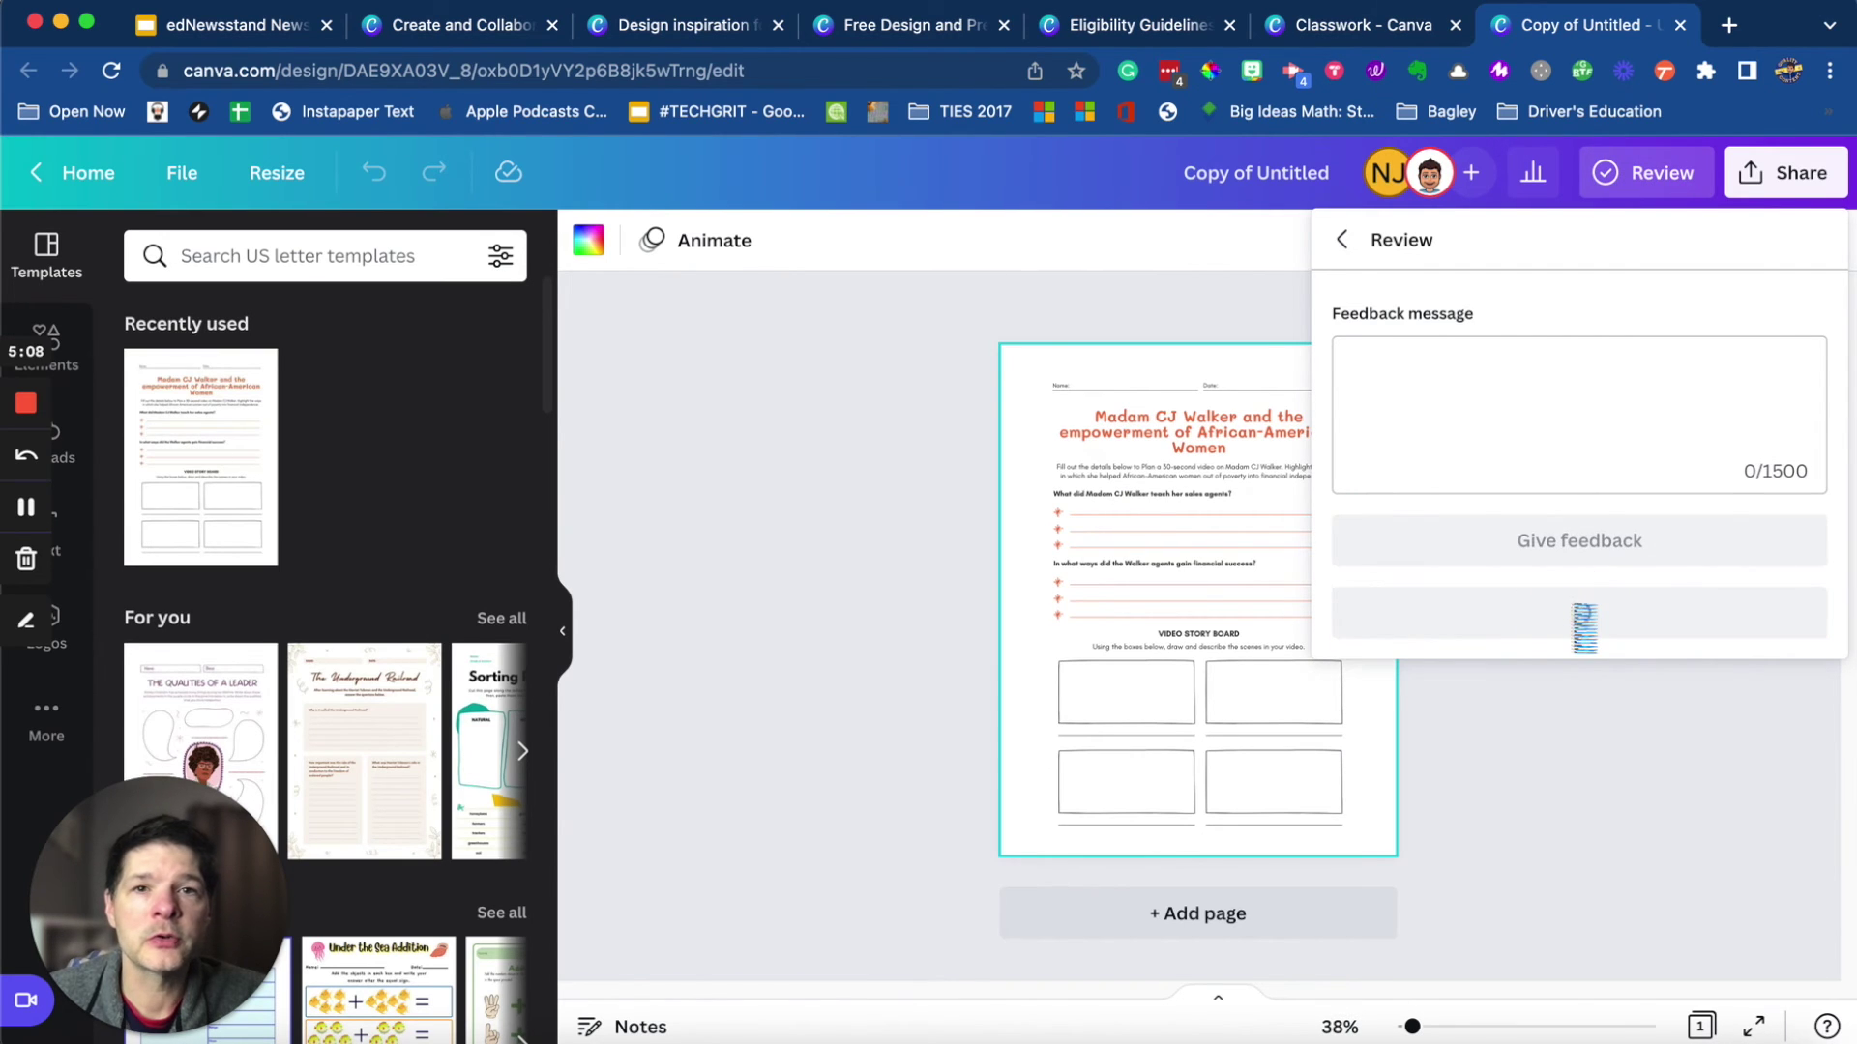
{"action": "left_click", "coordinate": [1190, 329]}
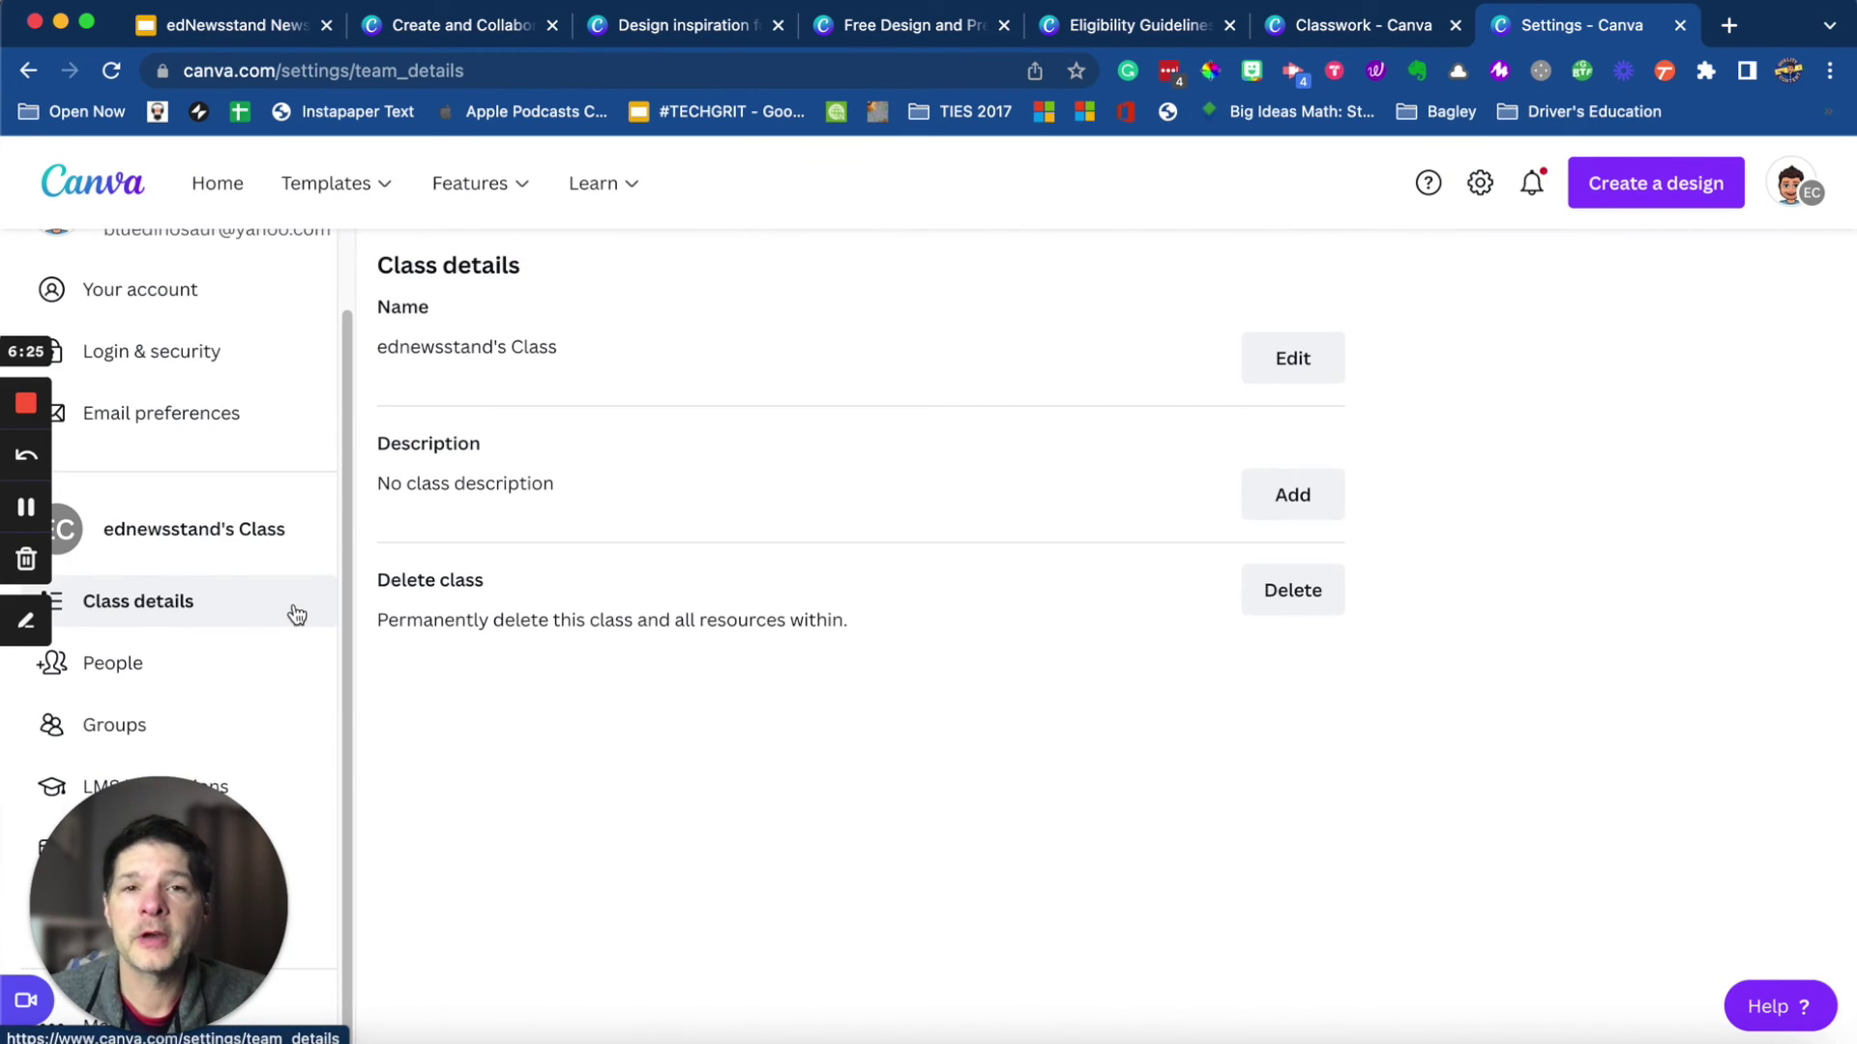
Look through the class details and class billing settings, and open the option for creating a new class
{"action": "left_click", "coordinate": [274, 609]}
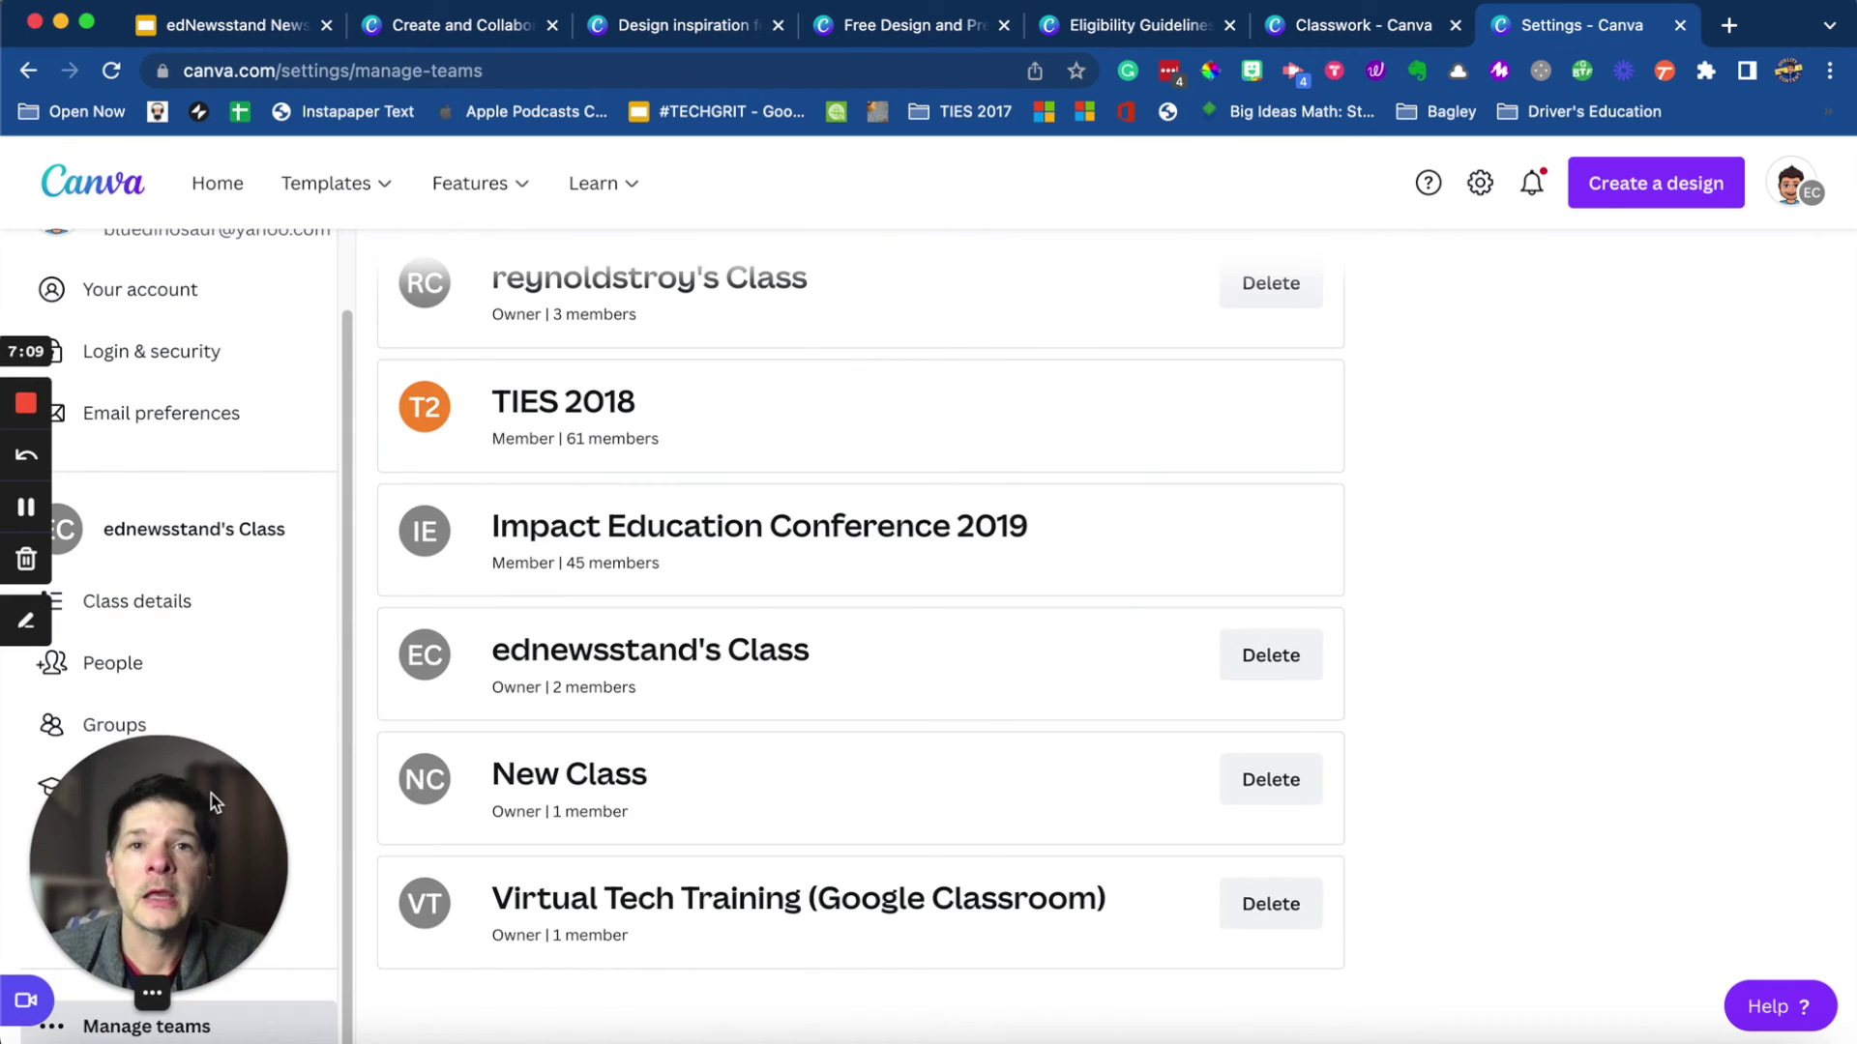
{"action": "left_click_drag", "start_coordinate": [207, 787], "coordinate": [322, 793]}
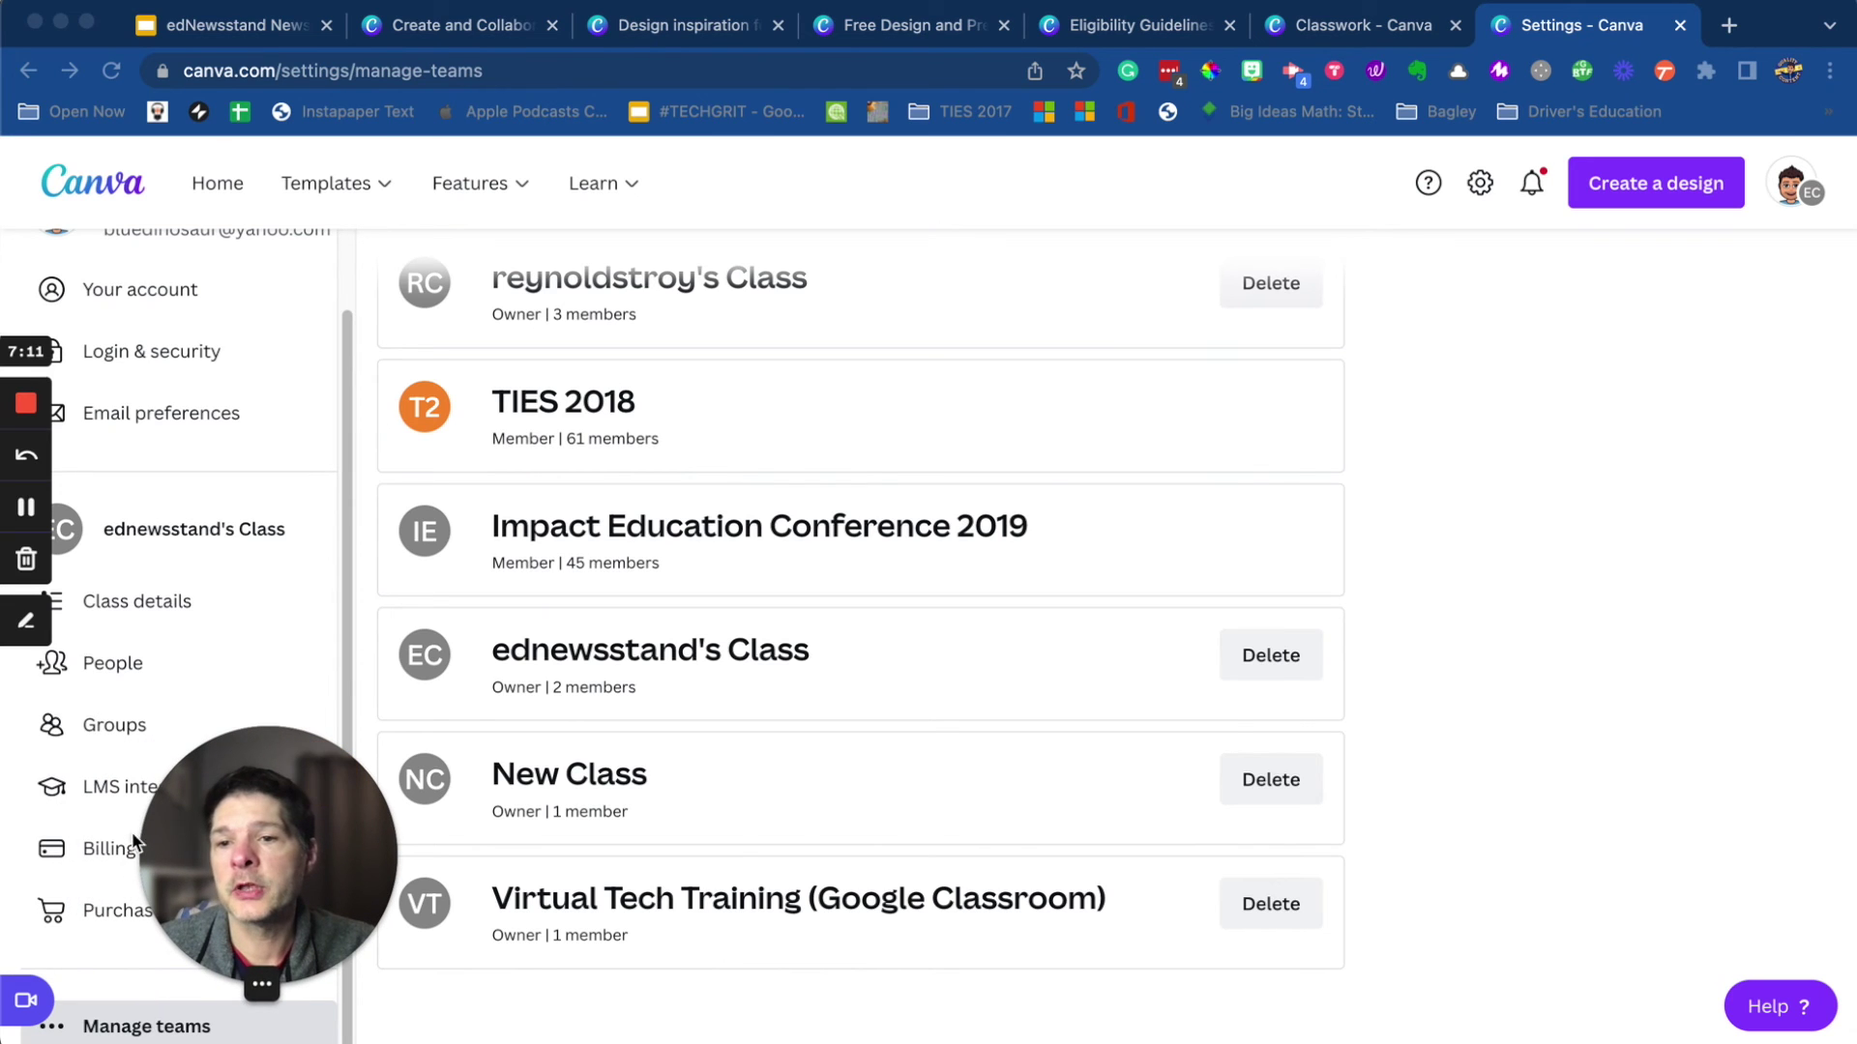
{"action": "left_click", "coordinate": [112, 856]}
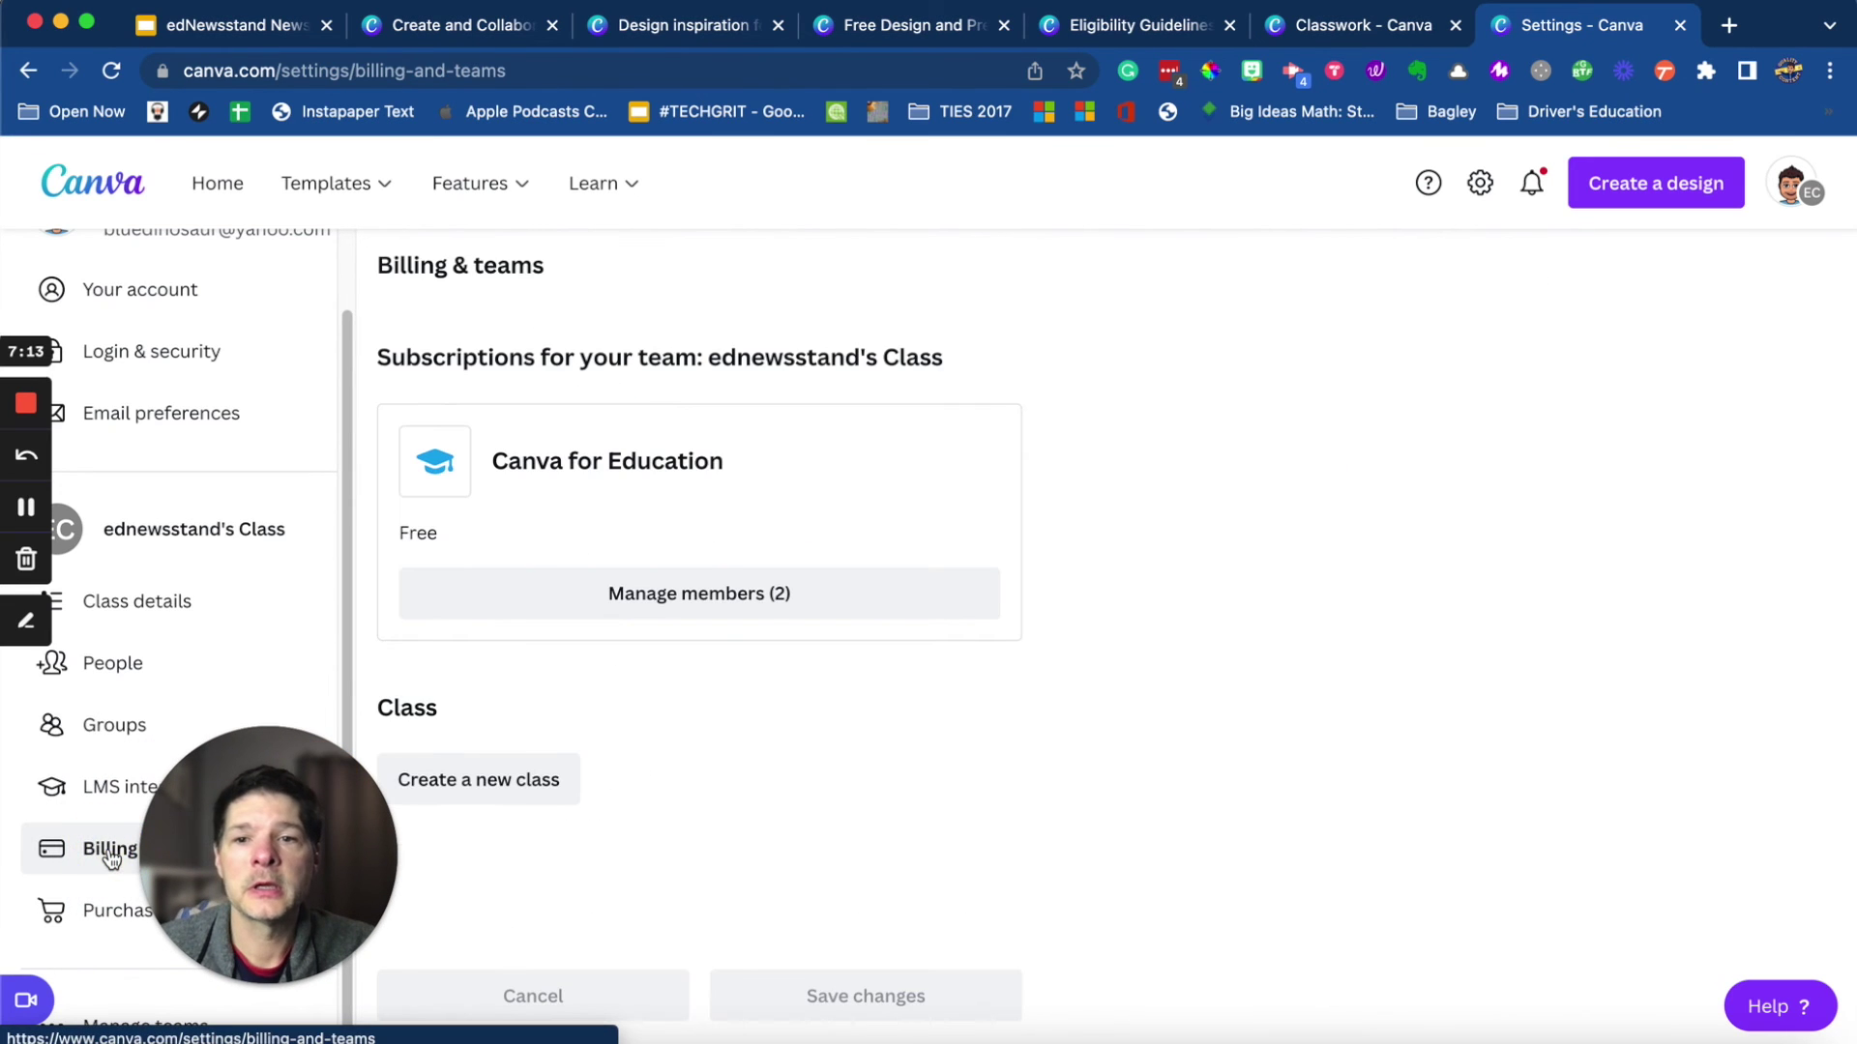
{"action": "left_click", "coordinate": [494, 791]}
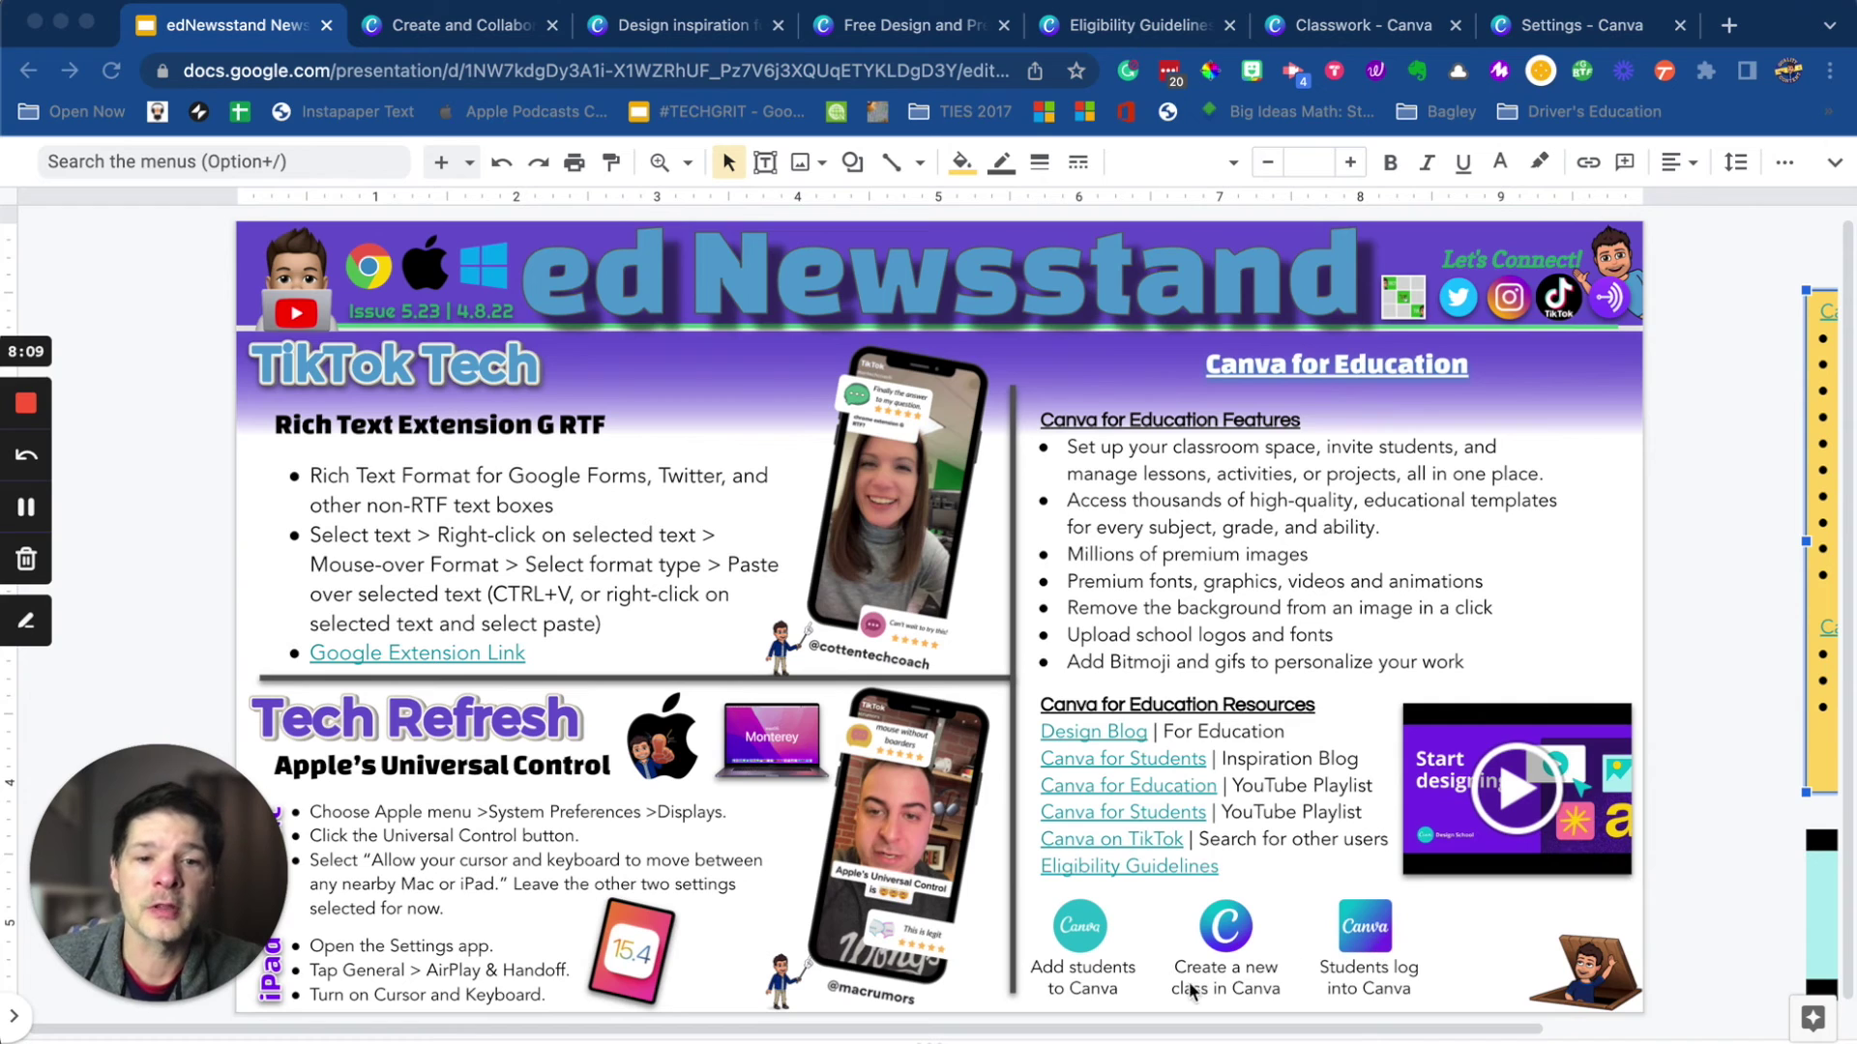
Open the Add students to Canva guide linked in the newsletter and read through its steps on importing students from Google Classroom
{"action": "left_click", "coordinate": [1083, 948]}
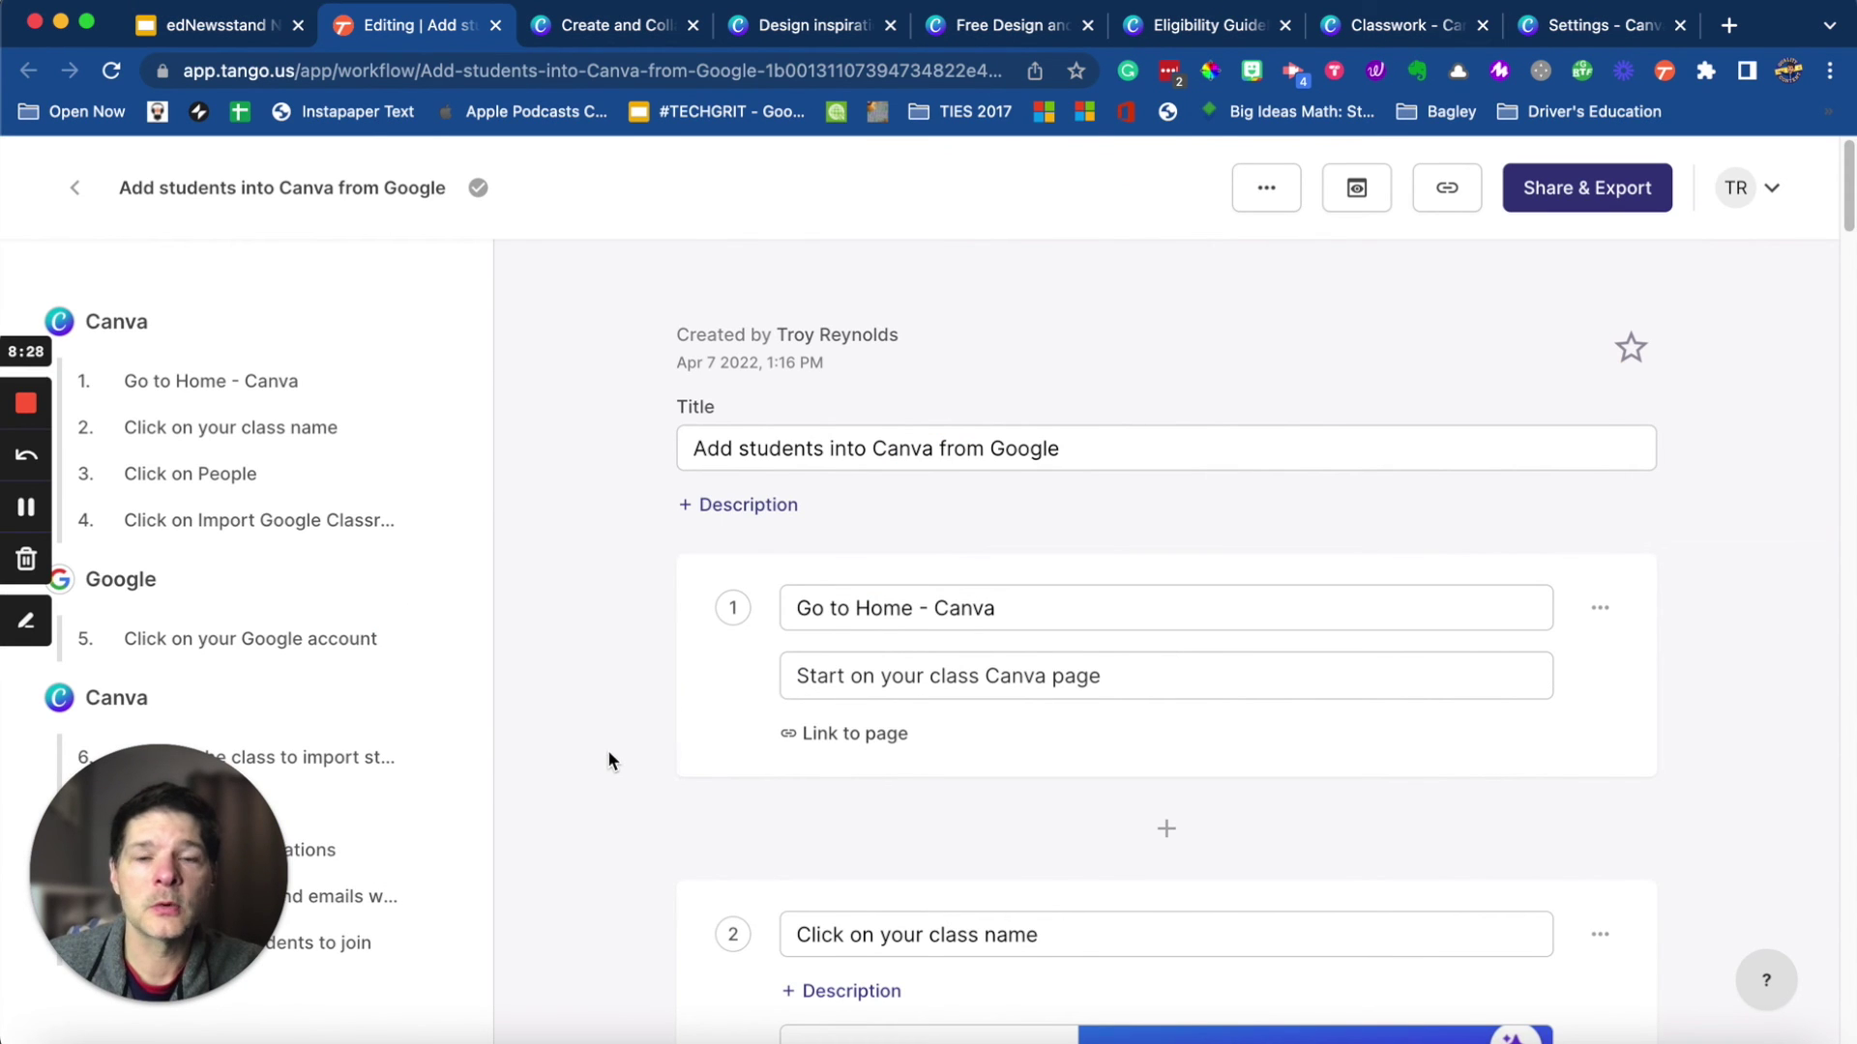
{"action": "scroll", "coordinate": [609, 864], "scroll_direction": "down", "scroll_amount": 5}
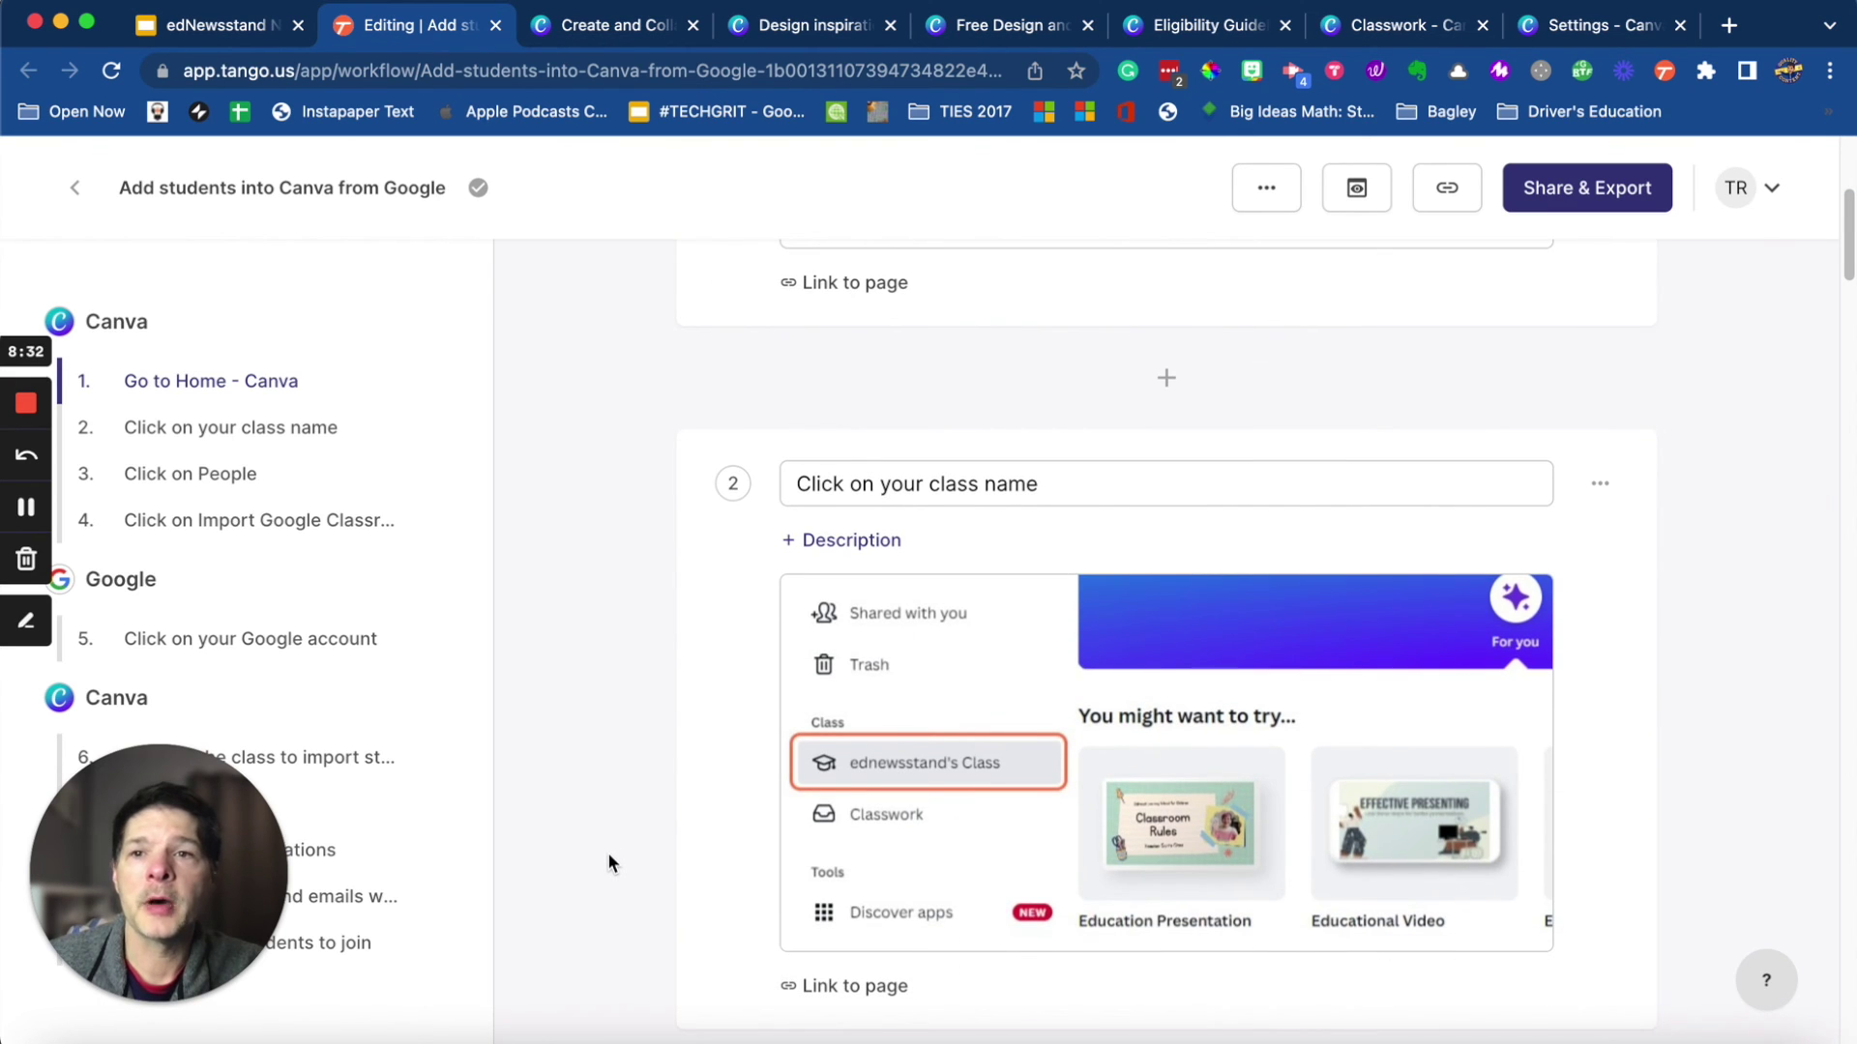
{"action": "scroll", "coordinate": [609, 863], "scroll_direction": "down", "scroll_amount": 4}
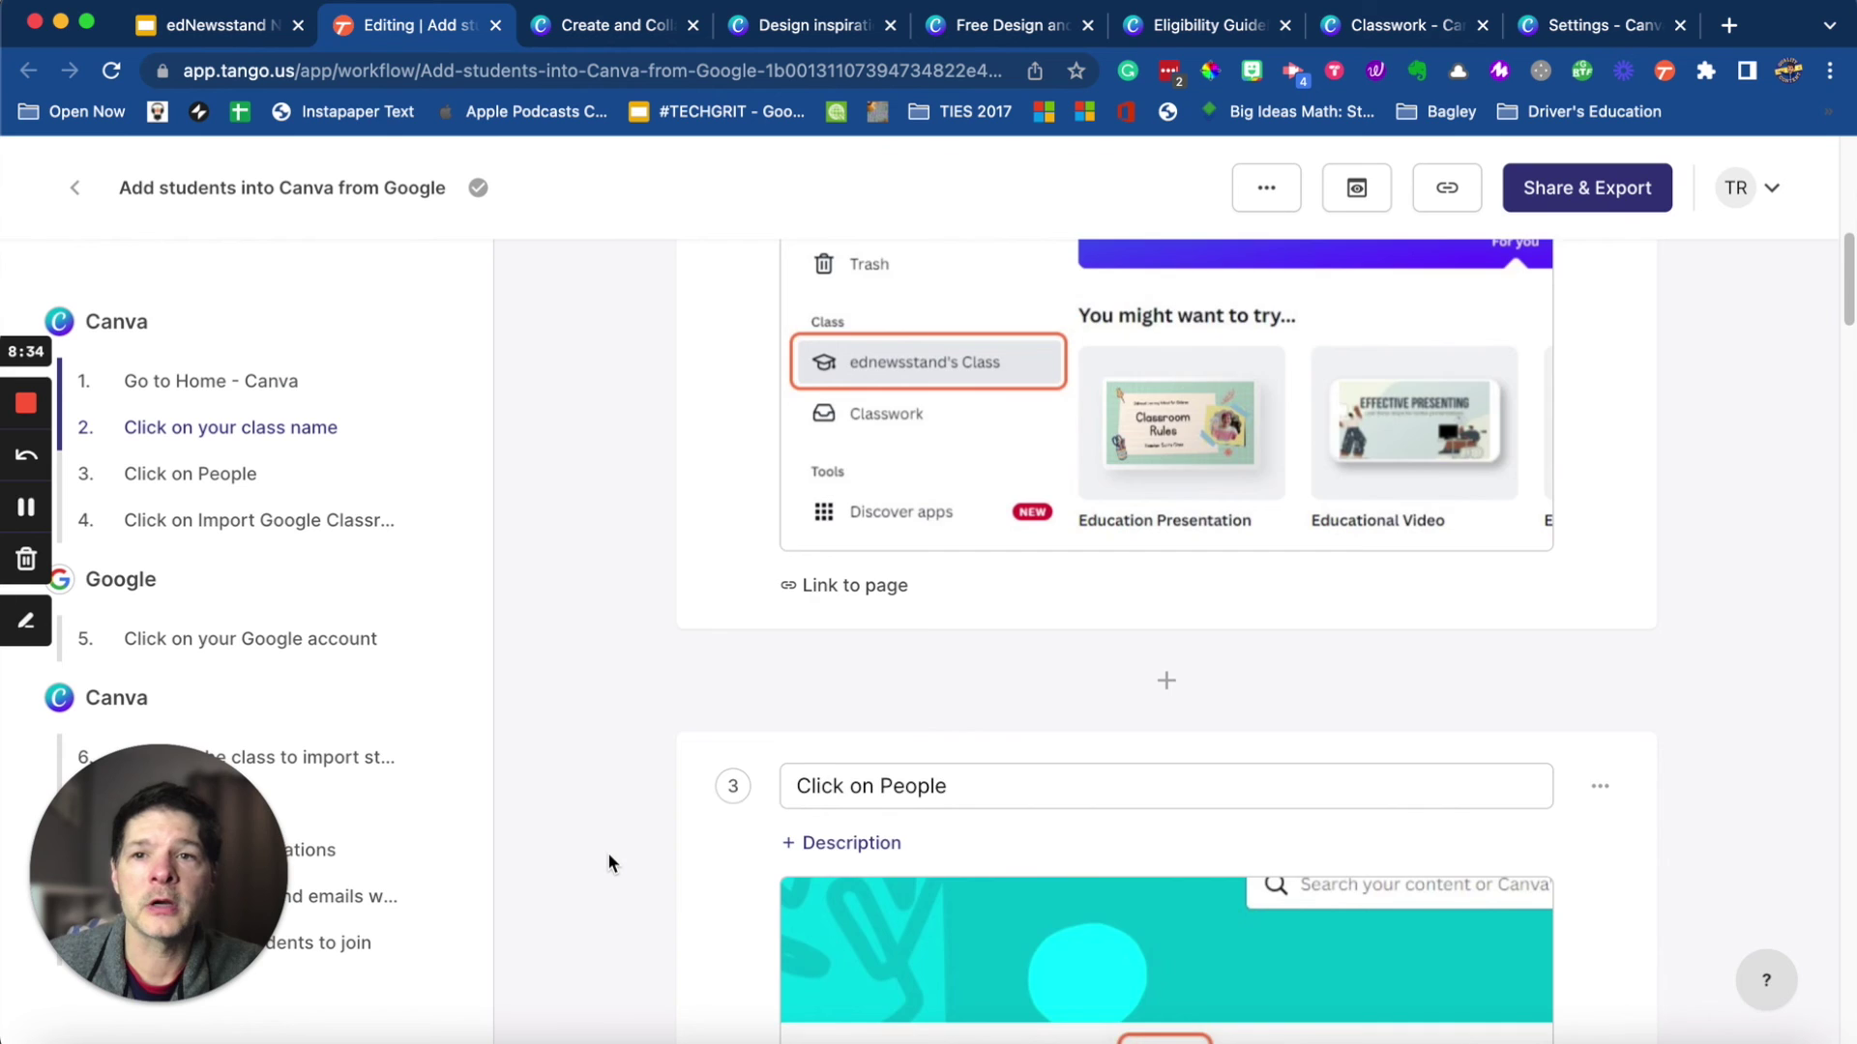
{"action": "scroll", "coordinate": [610, 862], "scroll_direction": "down", "scroll_amount": 7}
{"action": "scroll", "coordinate": [607, 851], "scroll_direction": "down", "scroll_amount": 2}
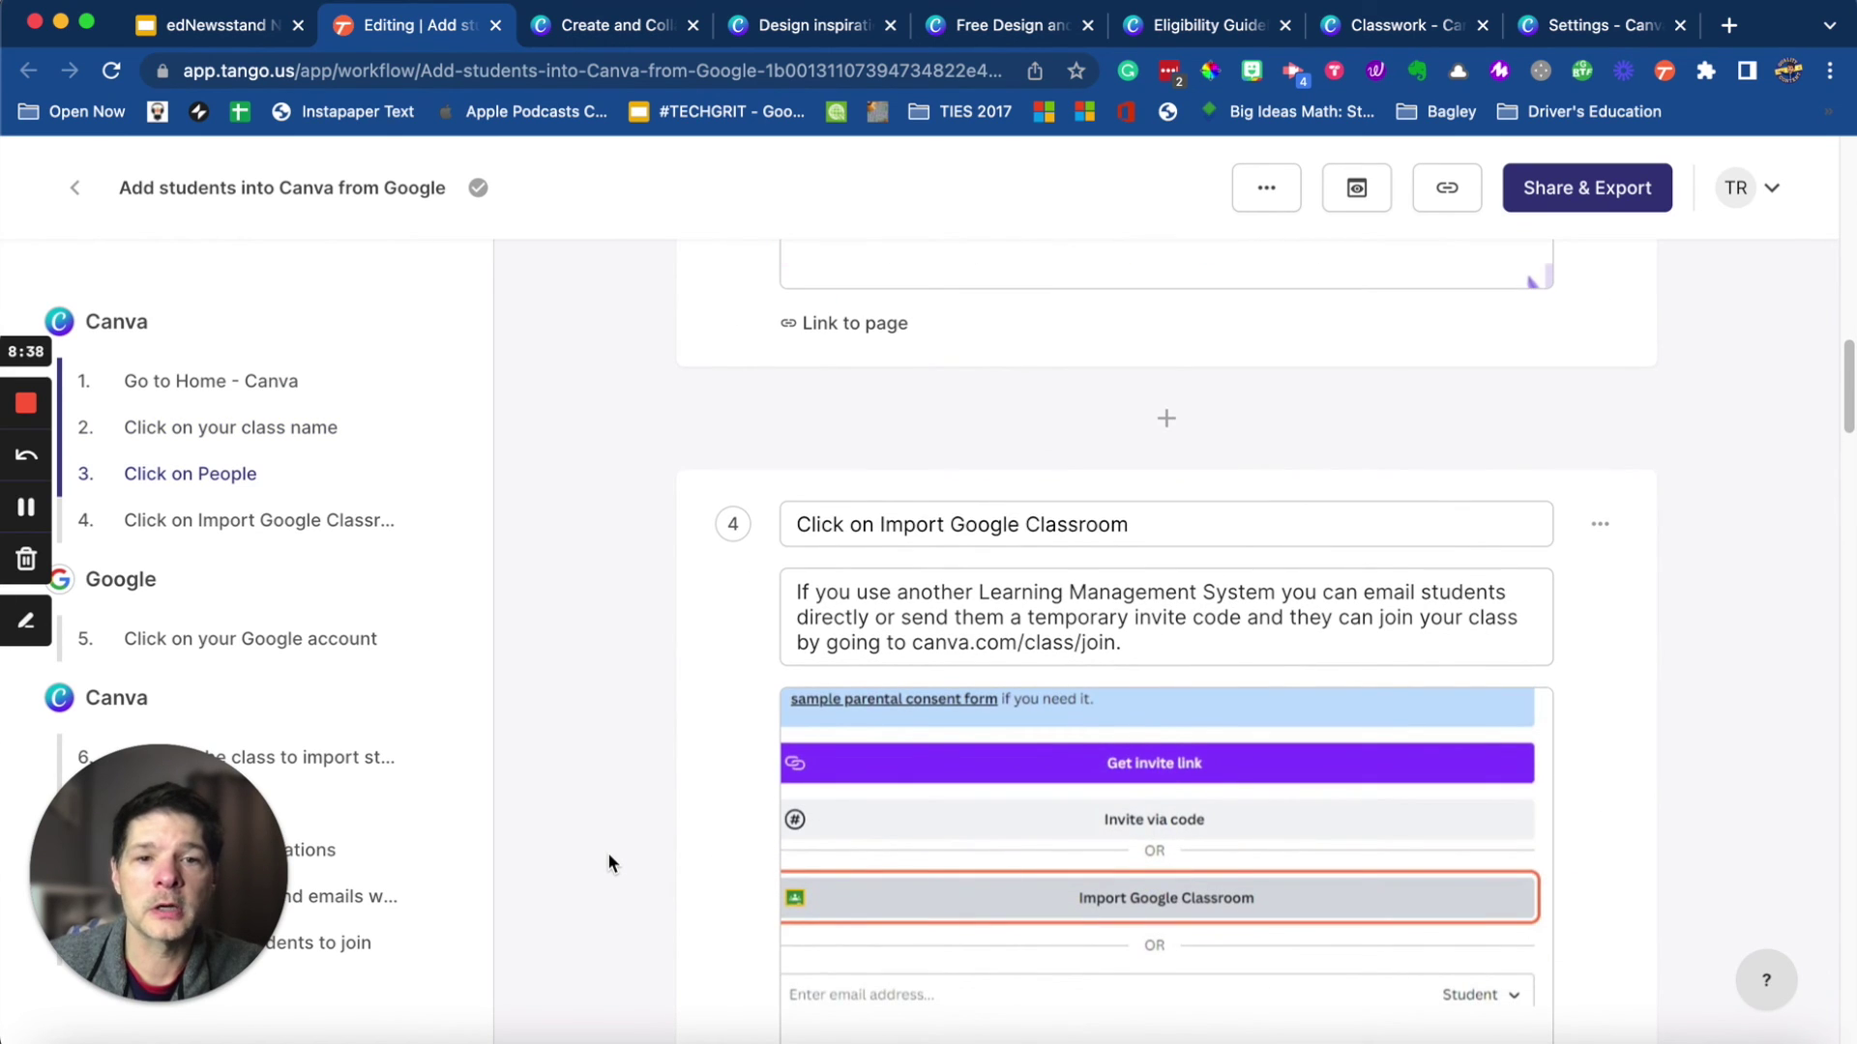
{"action": "scroll", "coordinate": [609, 862], "scroll_direction": "down", "scroll_amount": 1}
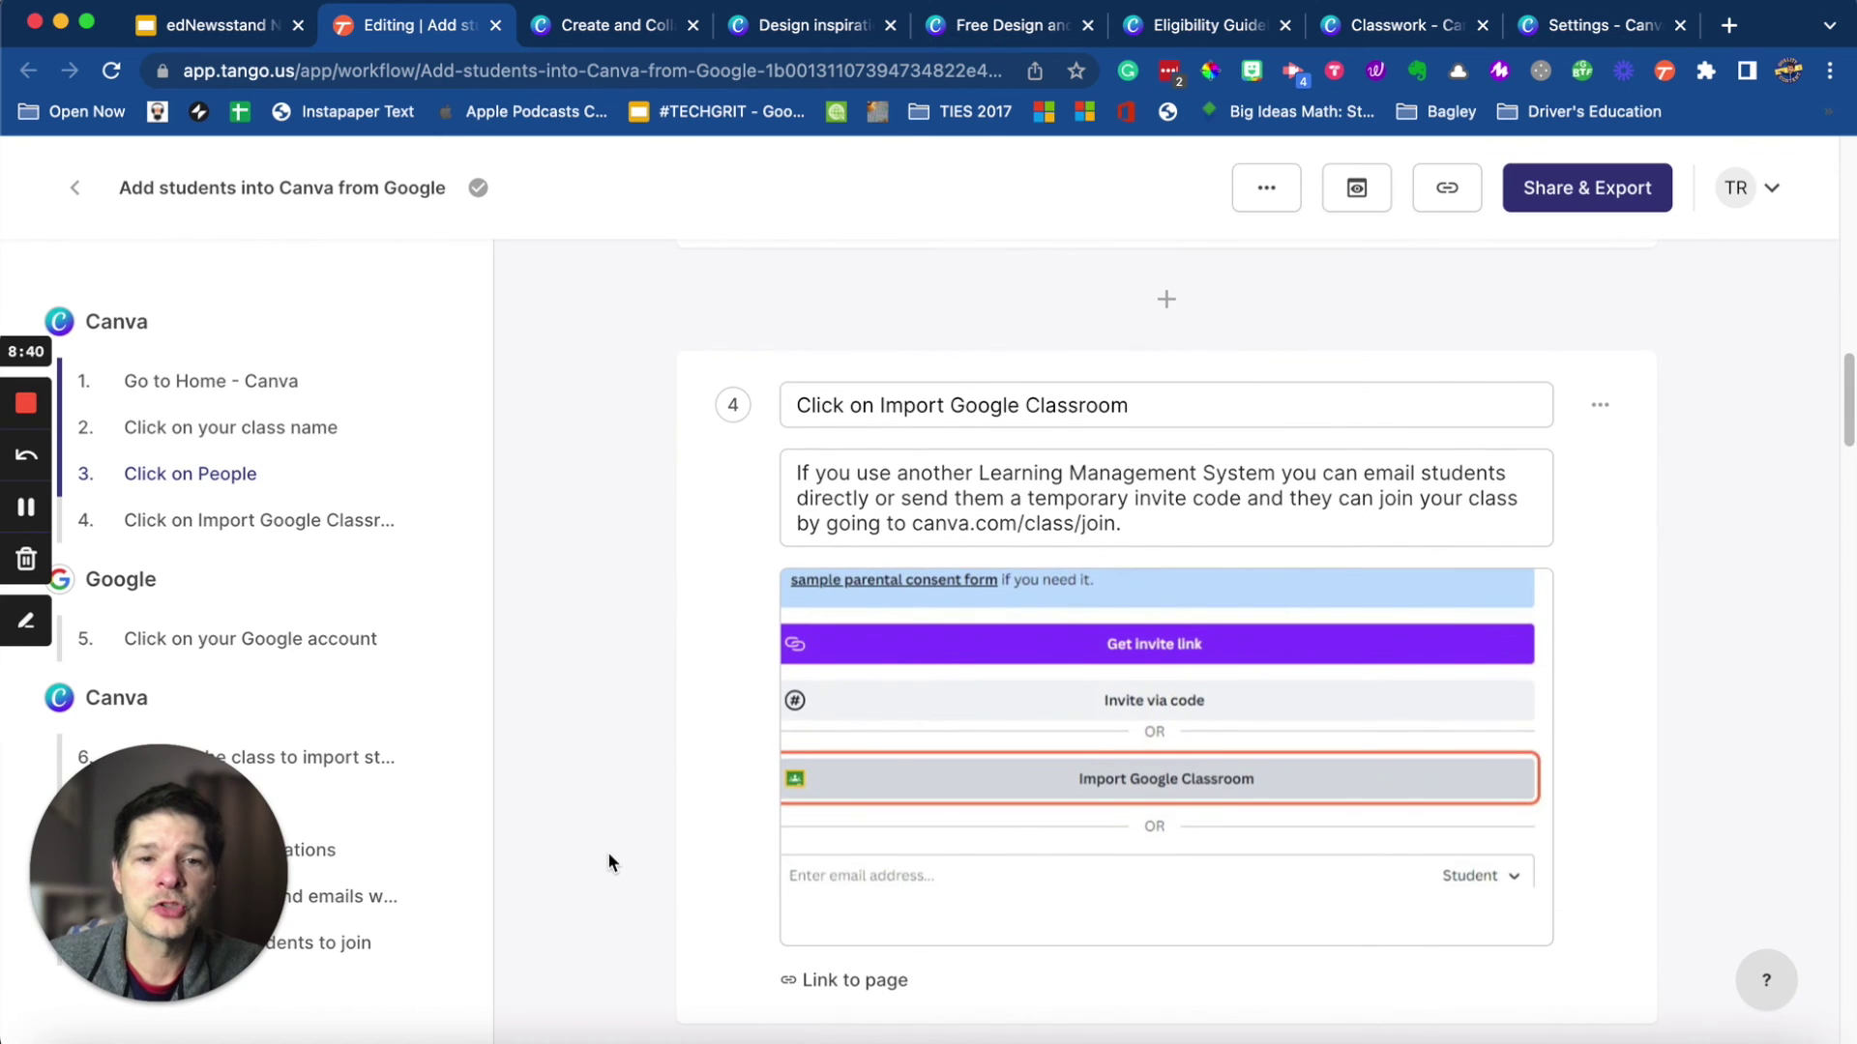
{"action": "scroll", "coordinate": [607, 851], "scroll_direction": "down", "scroll_amount": 3}
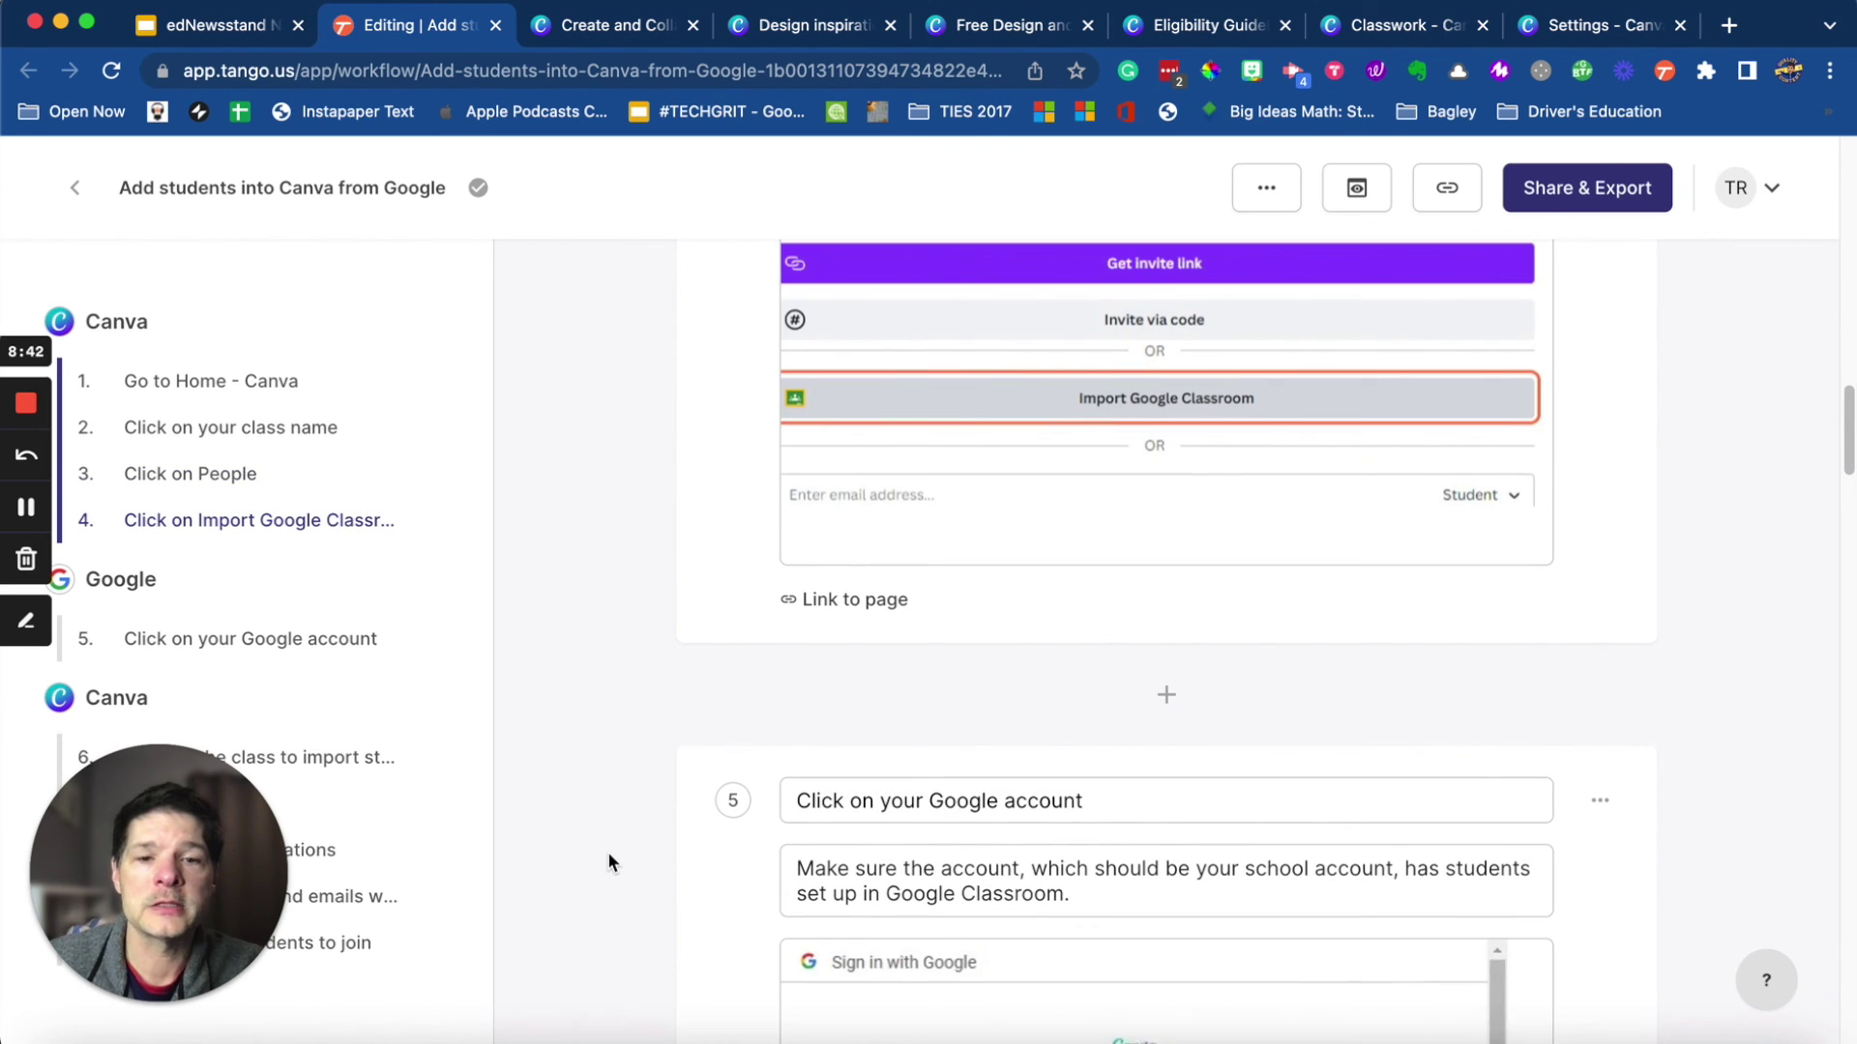